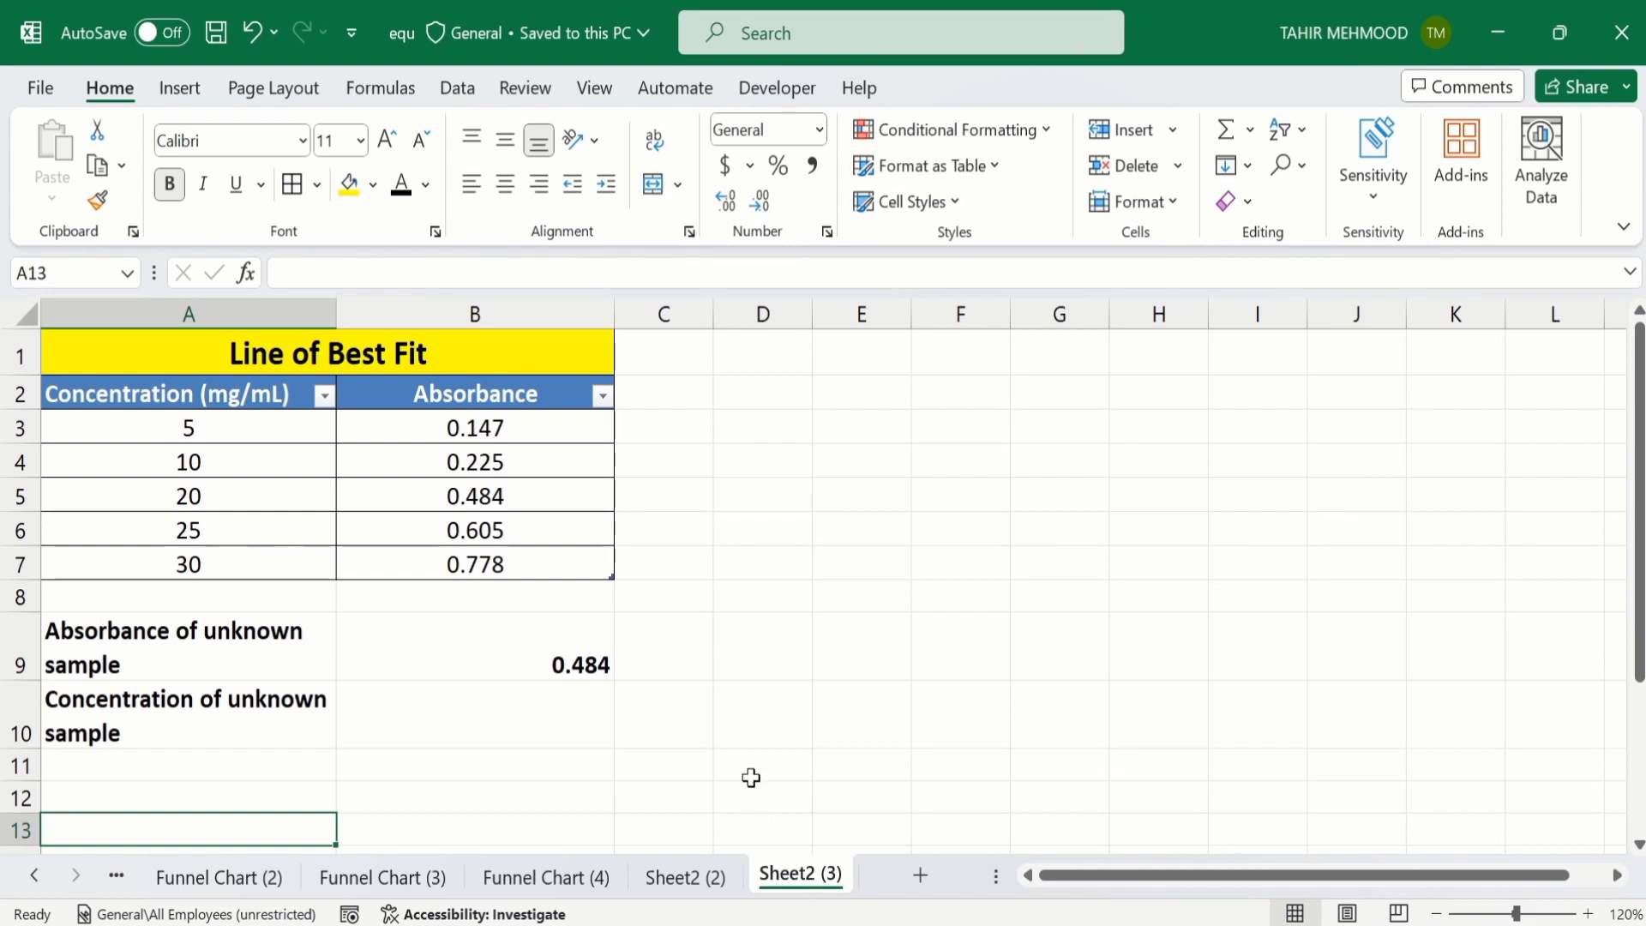
Insert a markers-only Scatter chart from the concentration and absorbance data in A2:B7 and place it beside the table over columns C to J
{"action": "left_click", "coordinate": [513, 562]}
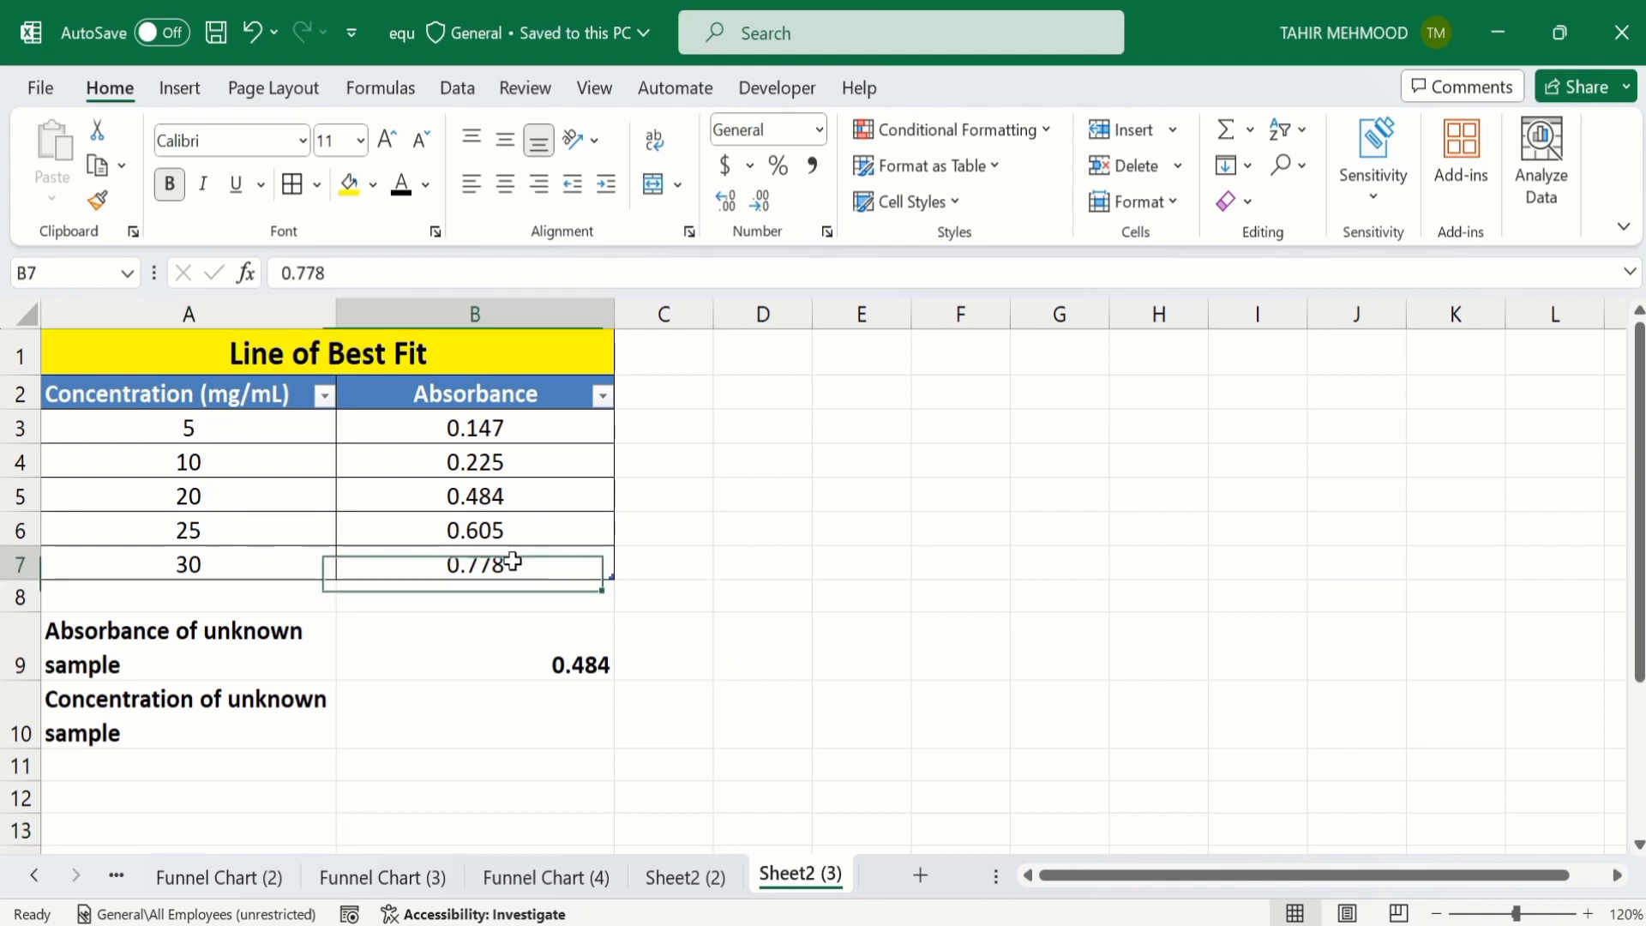
{"action": "left_click_drag", "start_coordinate": [512, 562], "coordinate": [271, 406]}
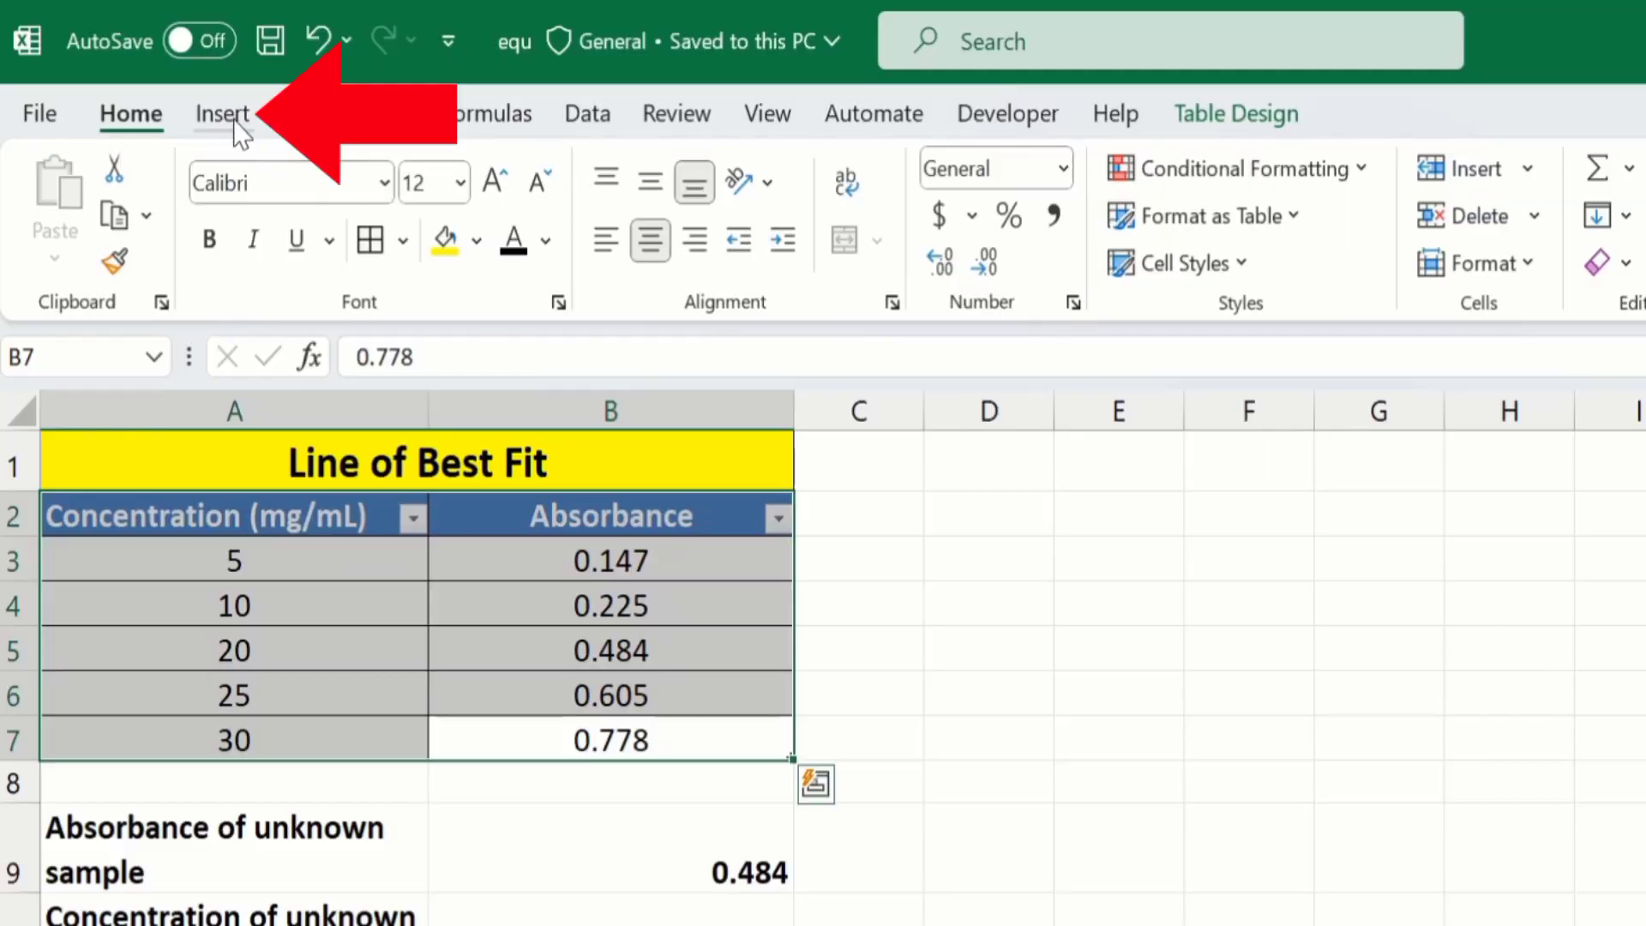
{"action": "left_click", "coordinate": [183, 89]}
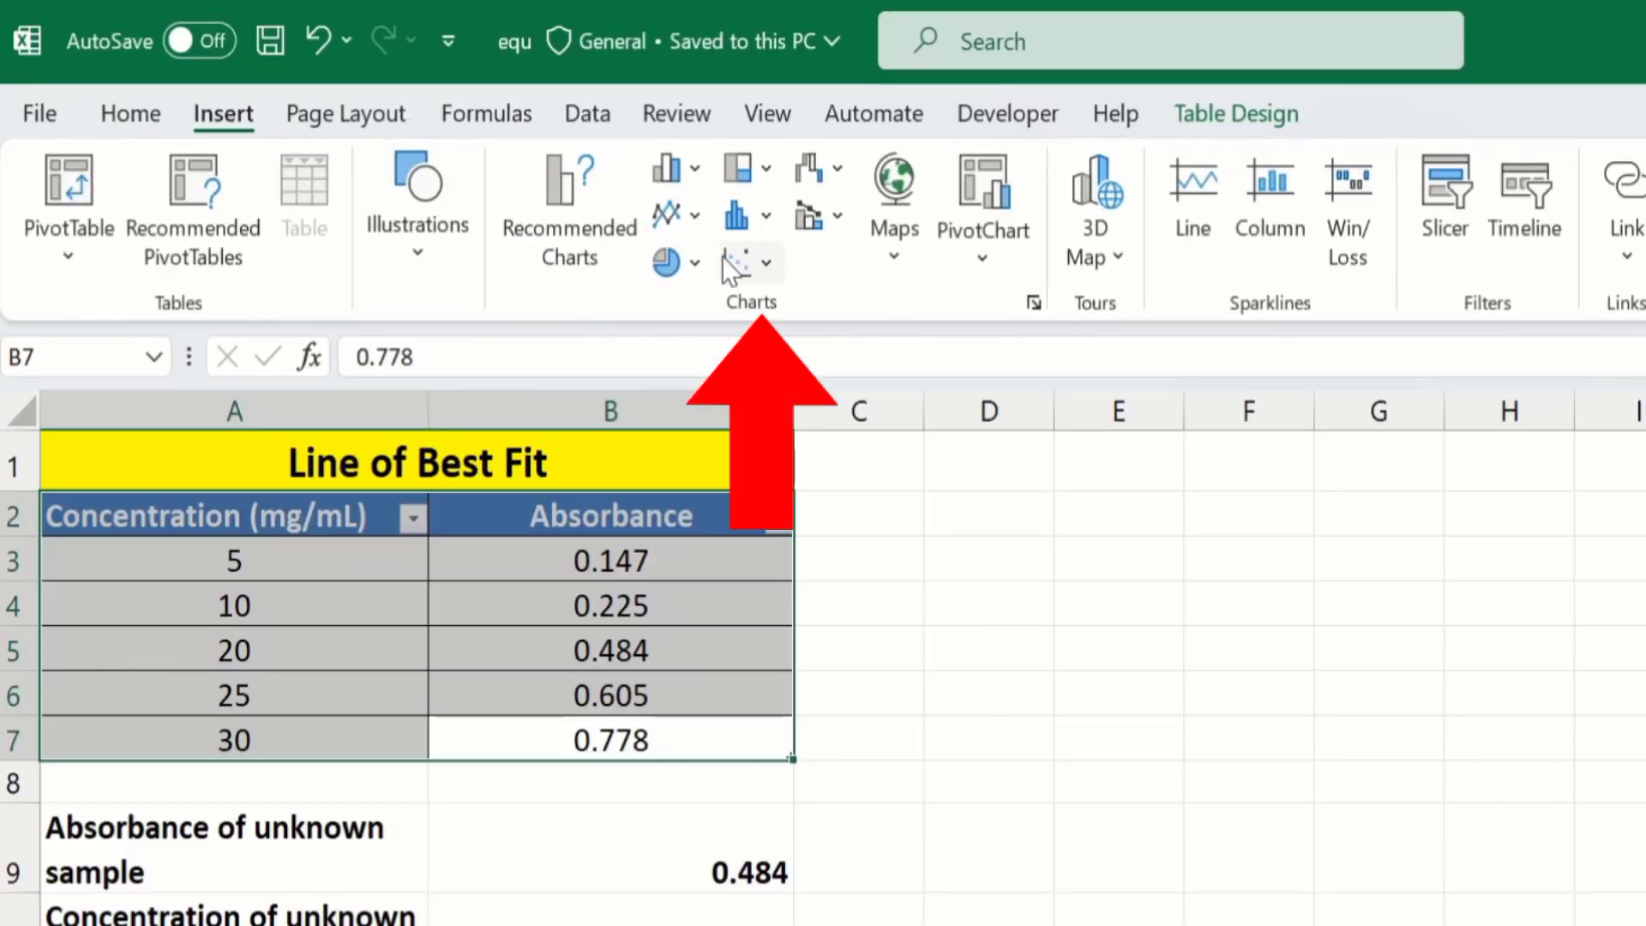
{"action": "left_click", "coordinate": [766, 264]}
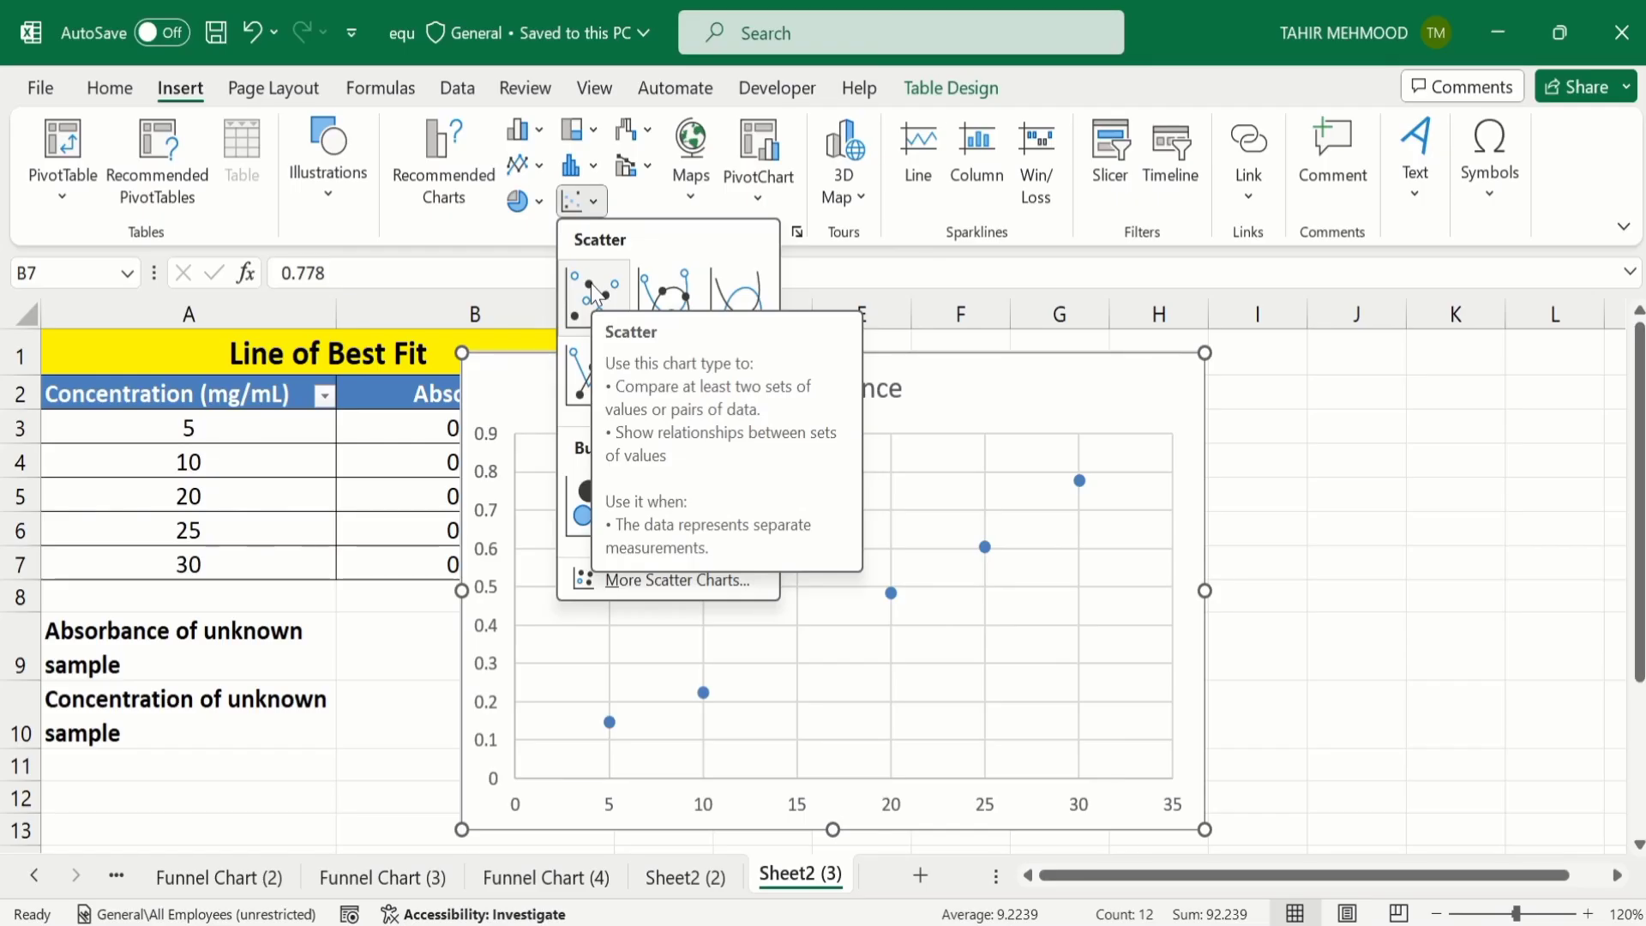
{"action": "left_click", "coordinate": [766, 383]}
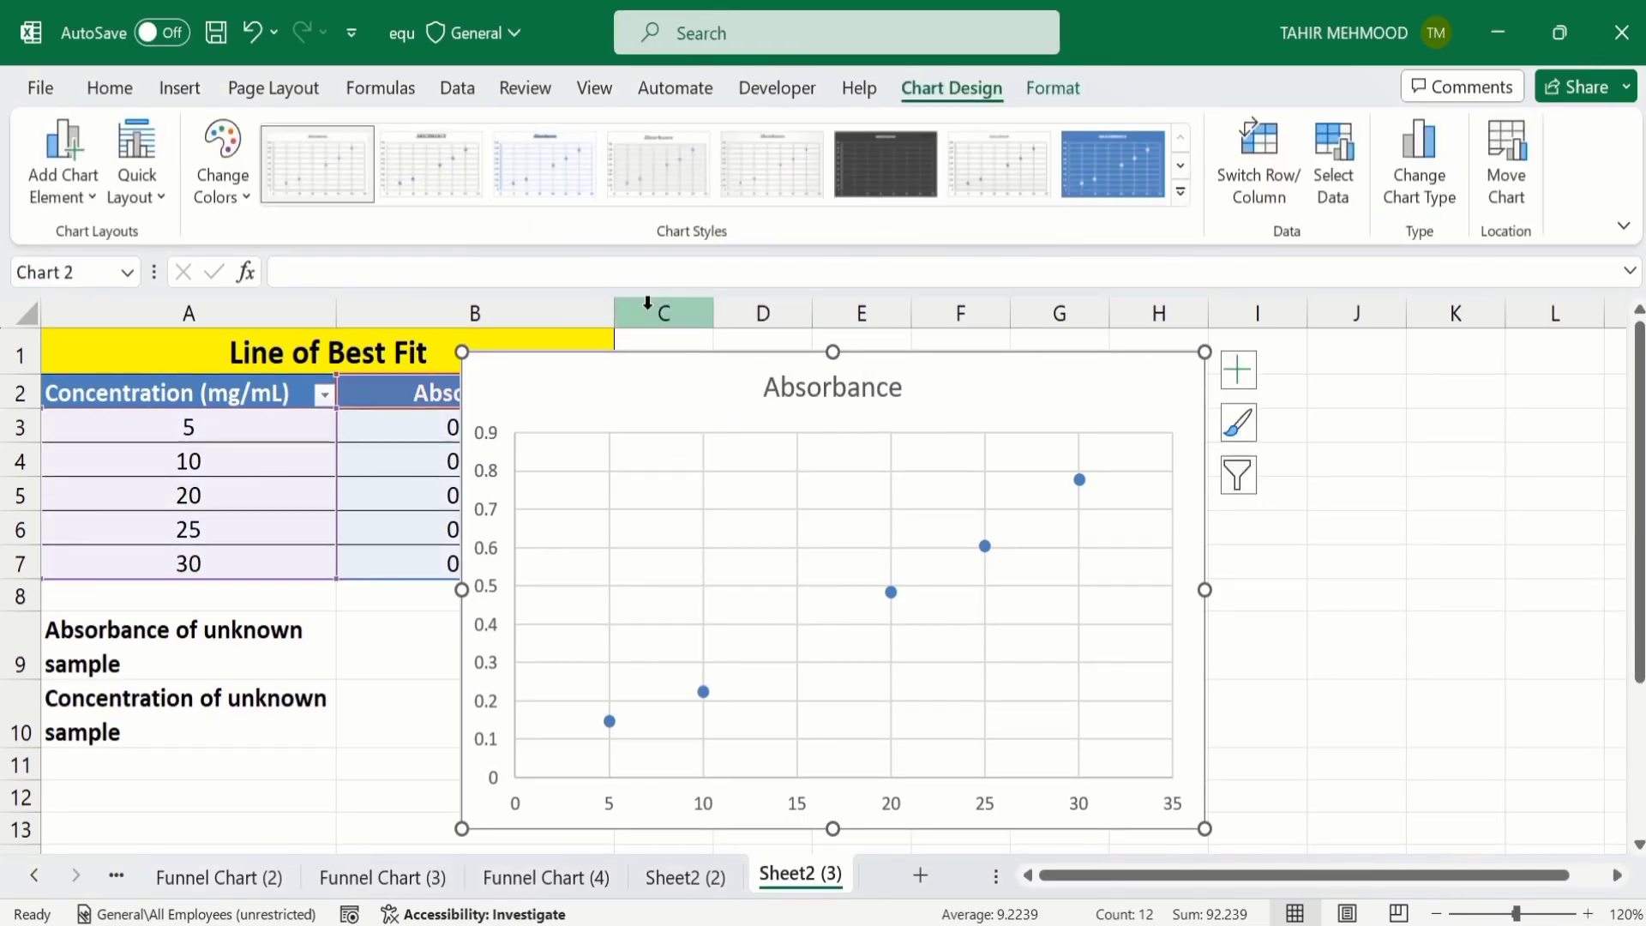
{"action": "left_click_drag", "start_coordinate": [647, 365], "coordinate": [813, 368]}
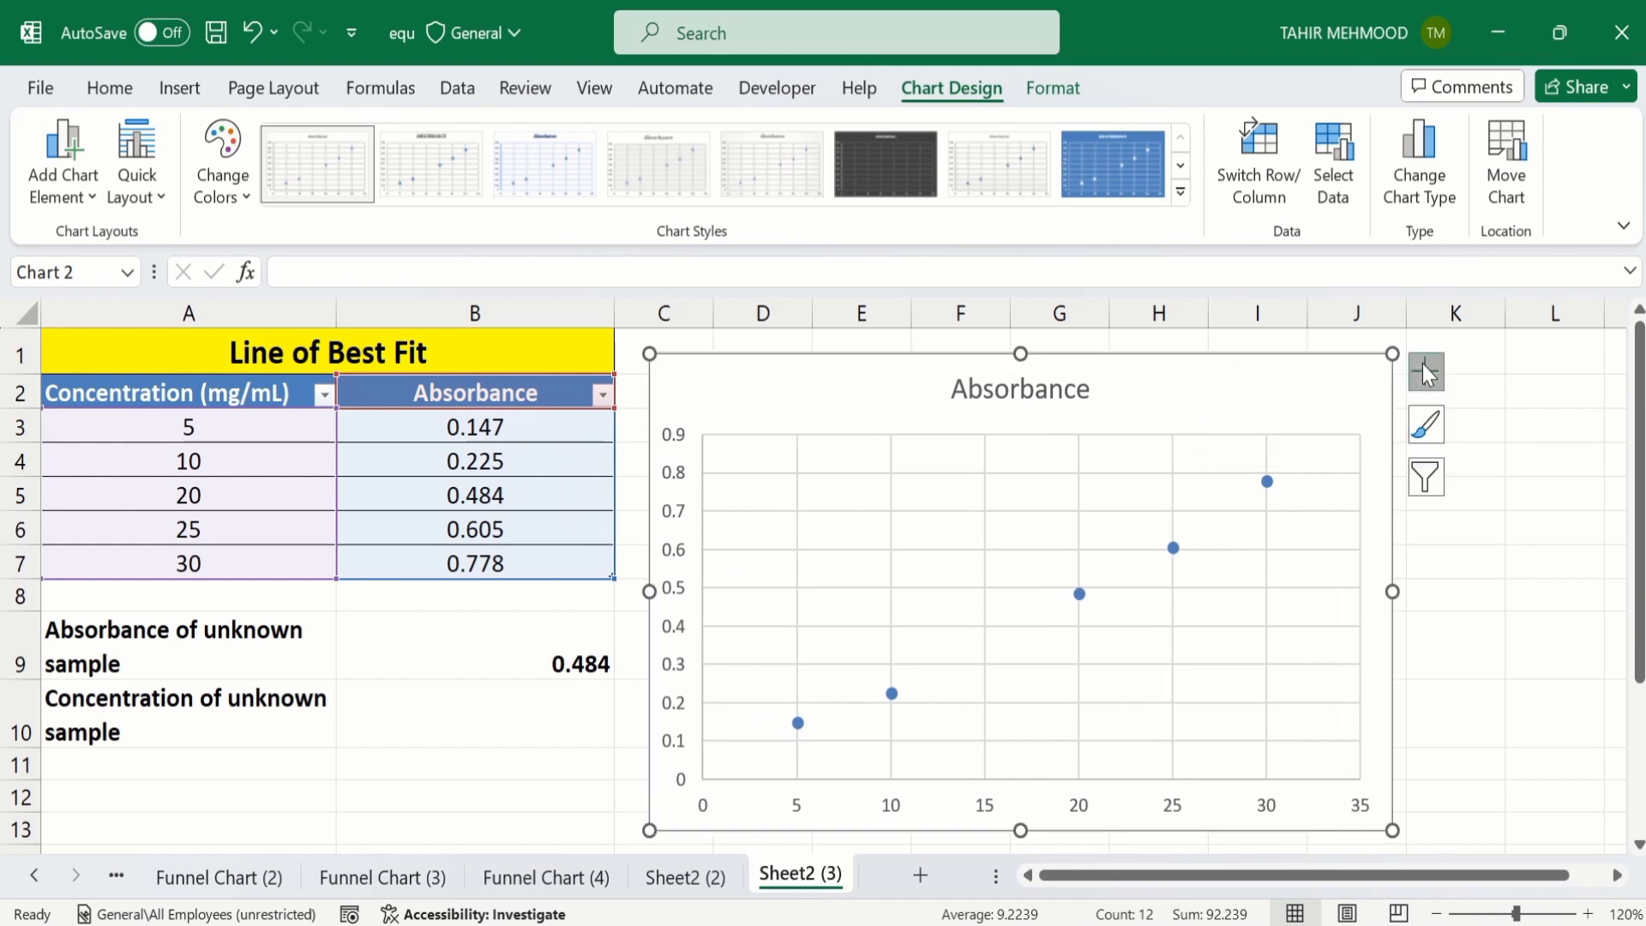
Remove the gridlines from the scatter chart and add axis titles to it
{"action": "left_click", "coordinate": [1422, 364]}
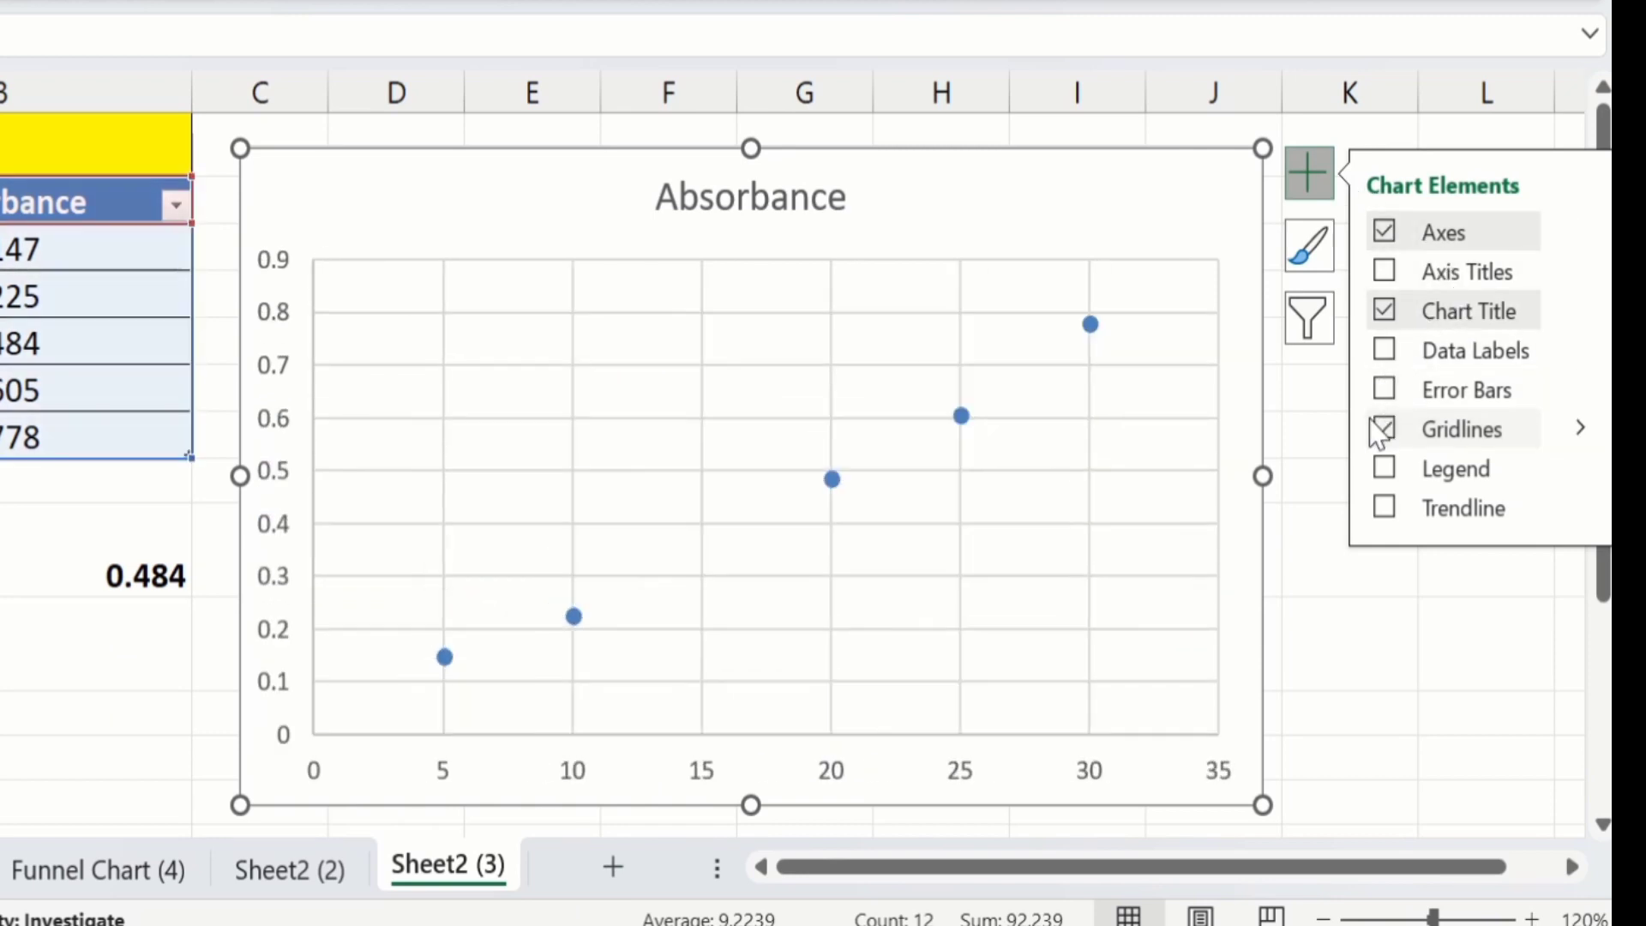
{"action": "left_click", "coordinate": [1386, 429]}
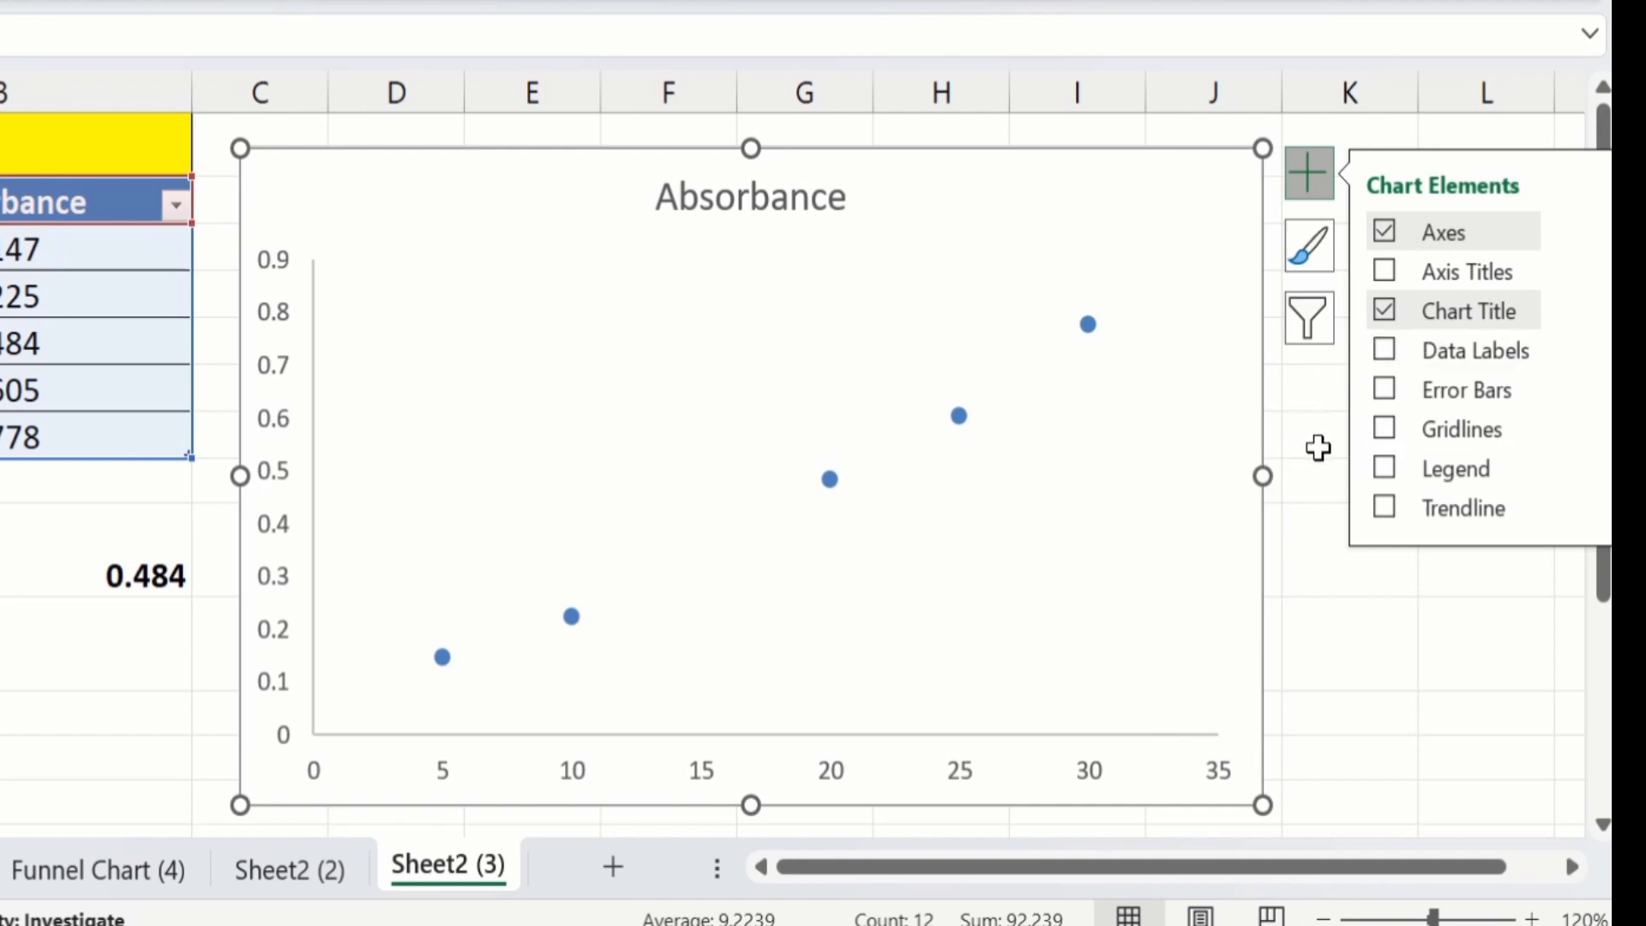
{"action": "left_click", "coordinate": [1393, 274]}
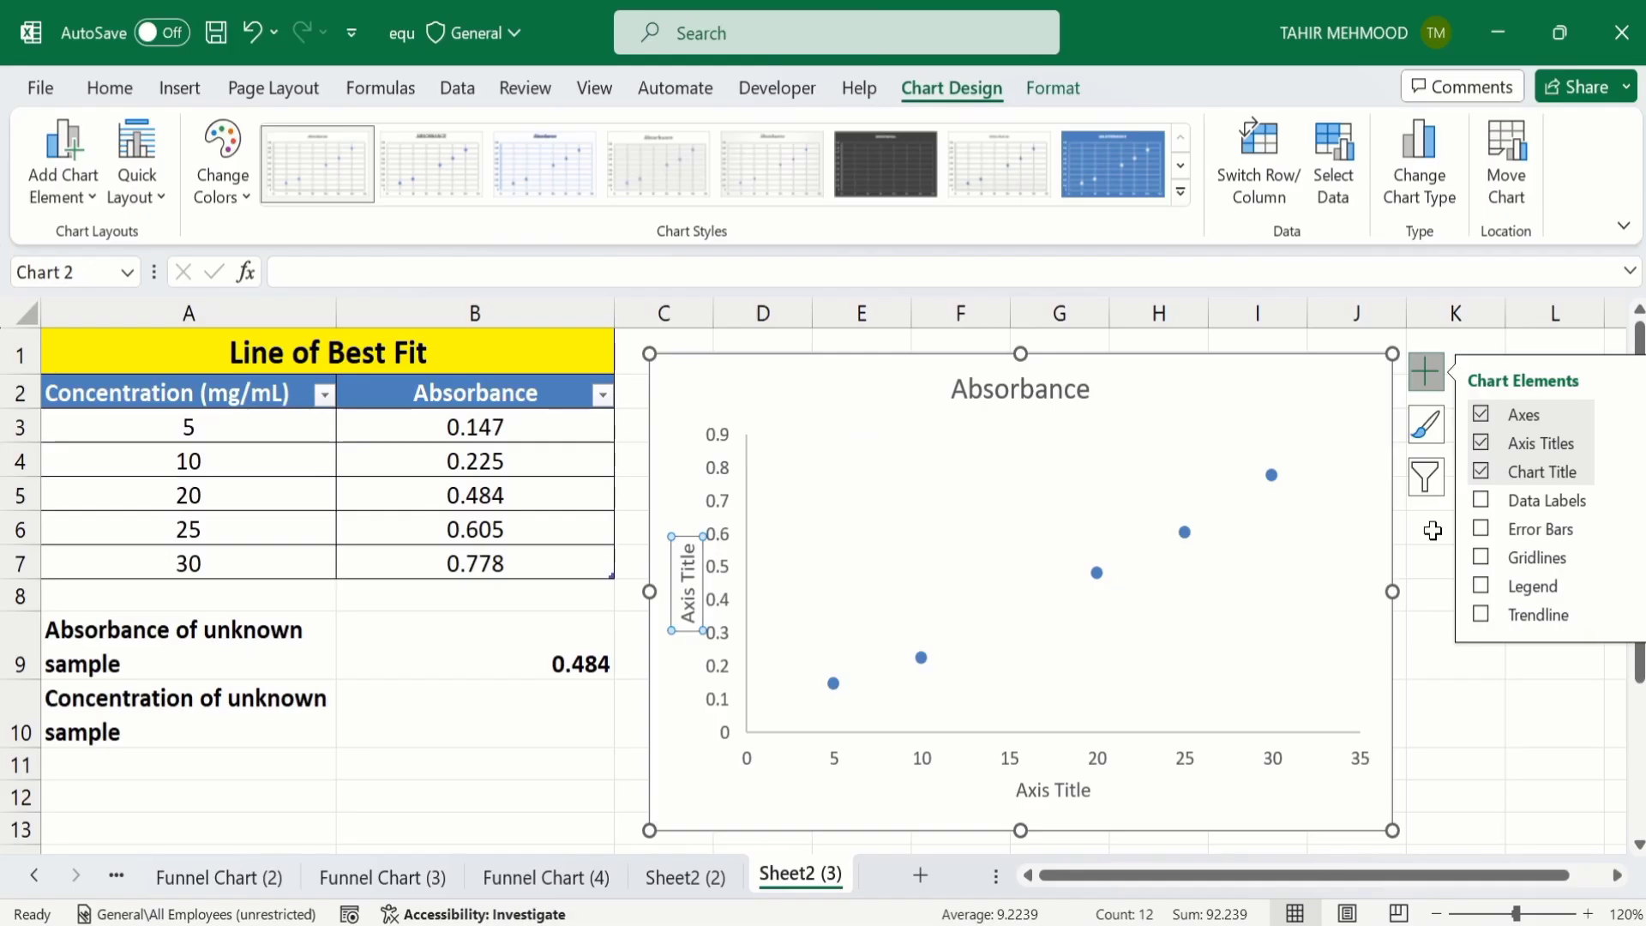
{"action": "left_click", "coordinate": [1446, 720]}
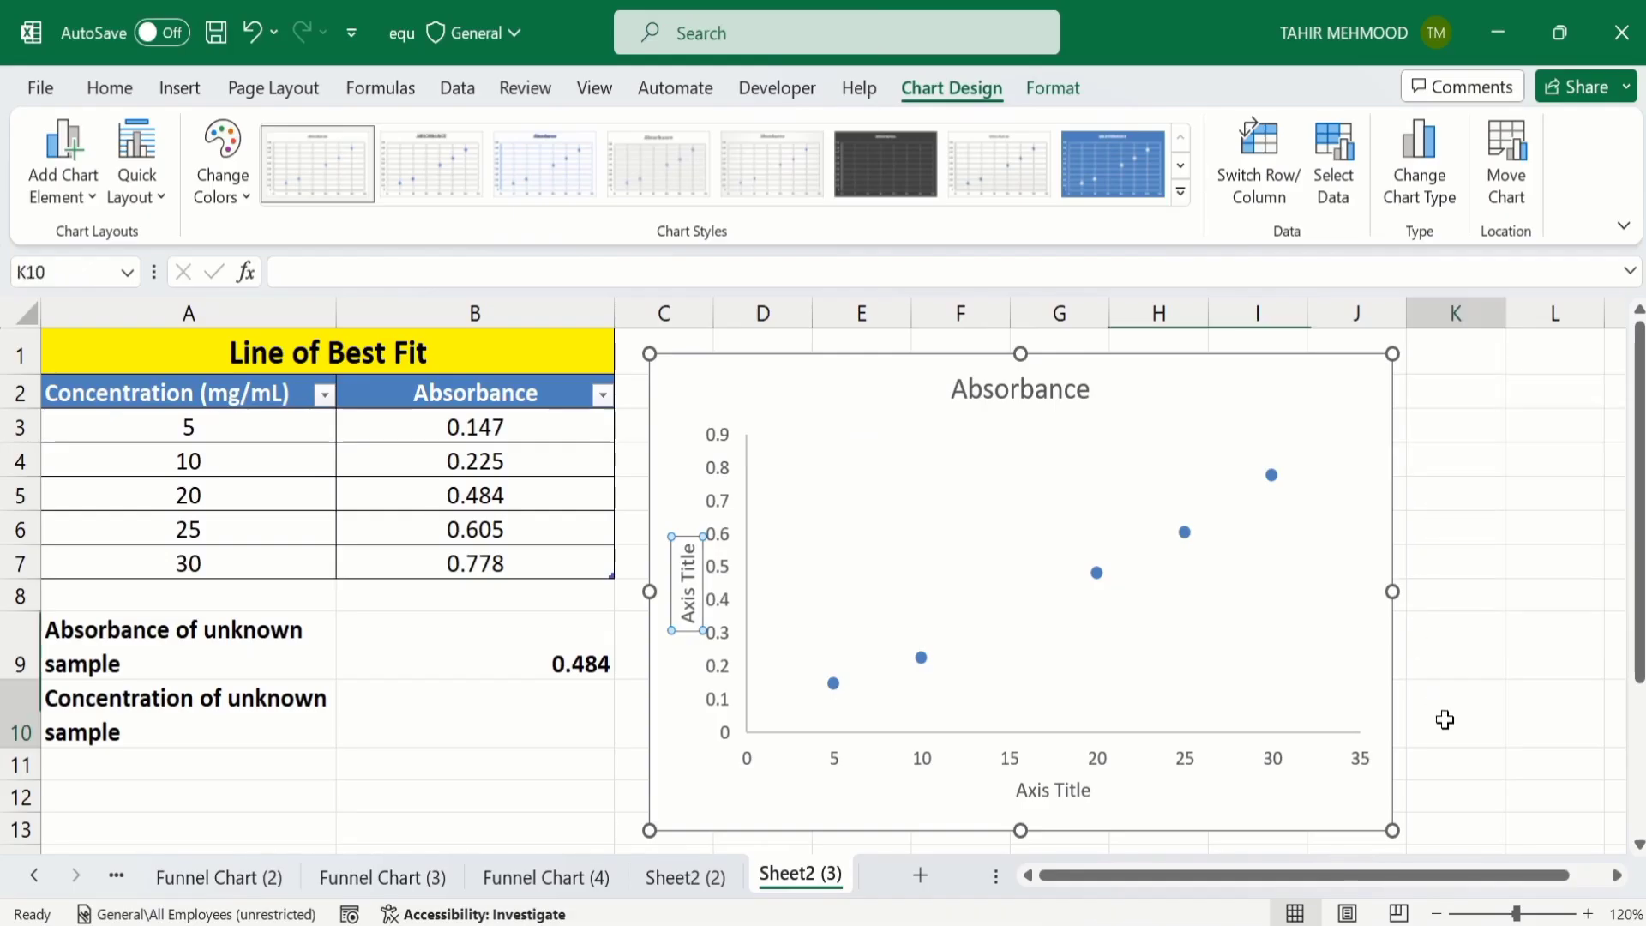
Link the chart title to the merged heading cell A1:B1 containing "Line of Best Fit"
{"action": "left_click", "coordinate": [1000, 388]}
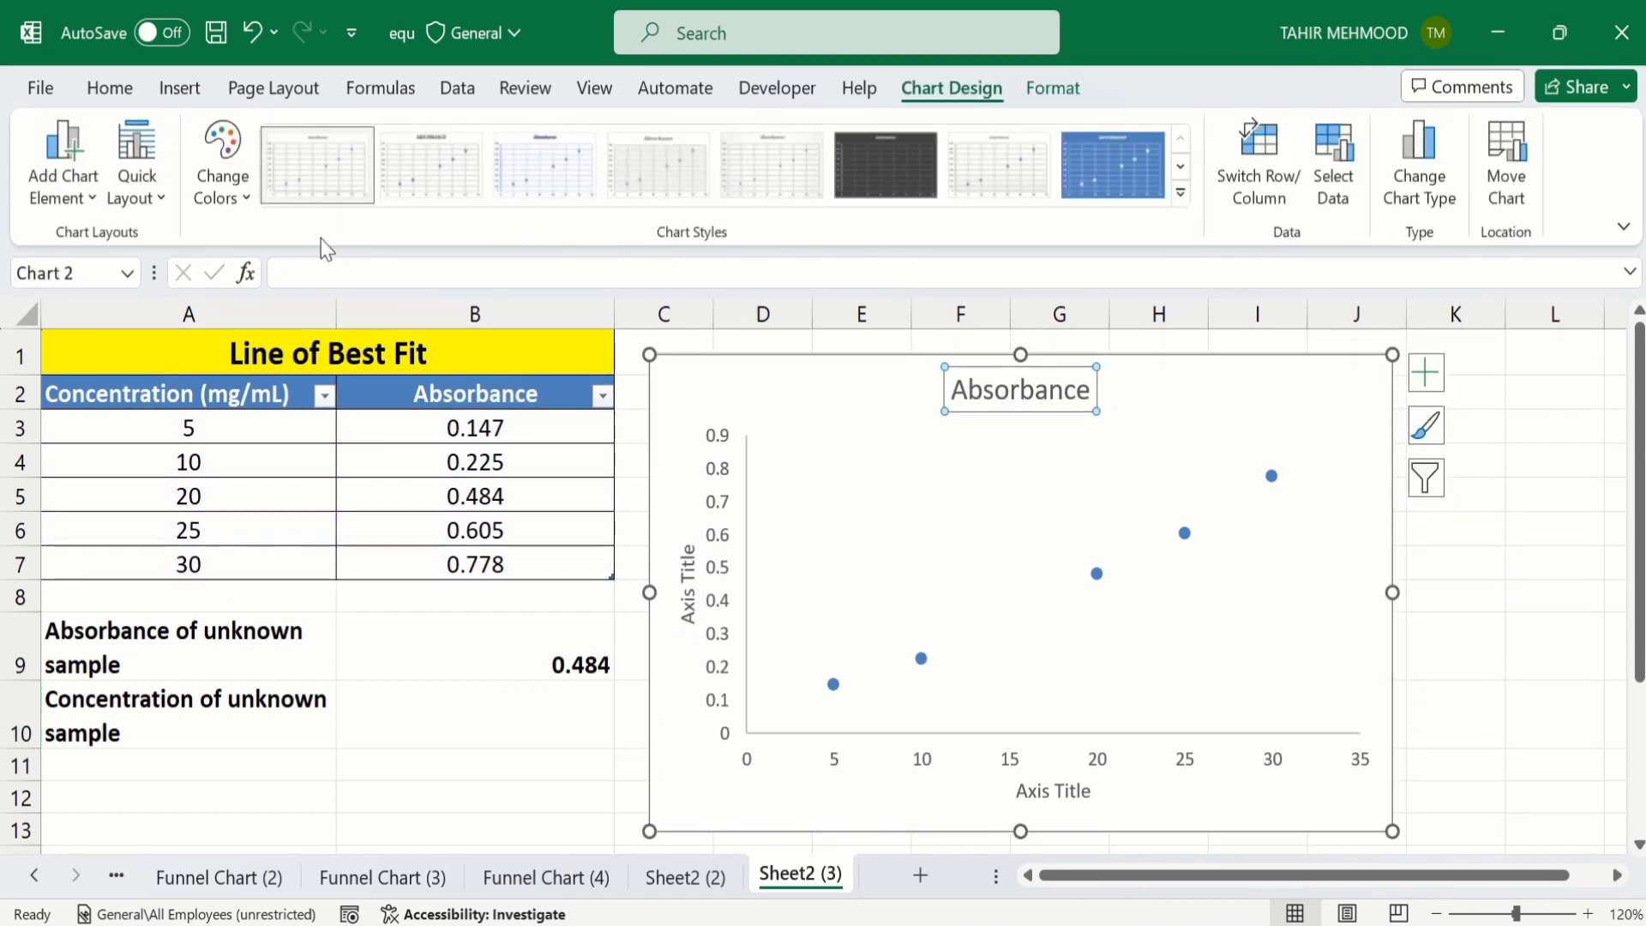
{"action": "left_click", "coordinate": [315, 263]}
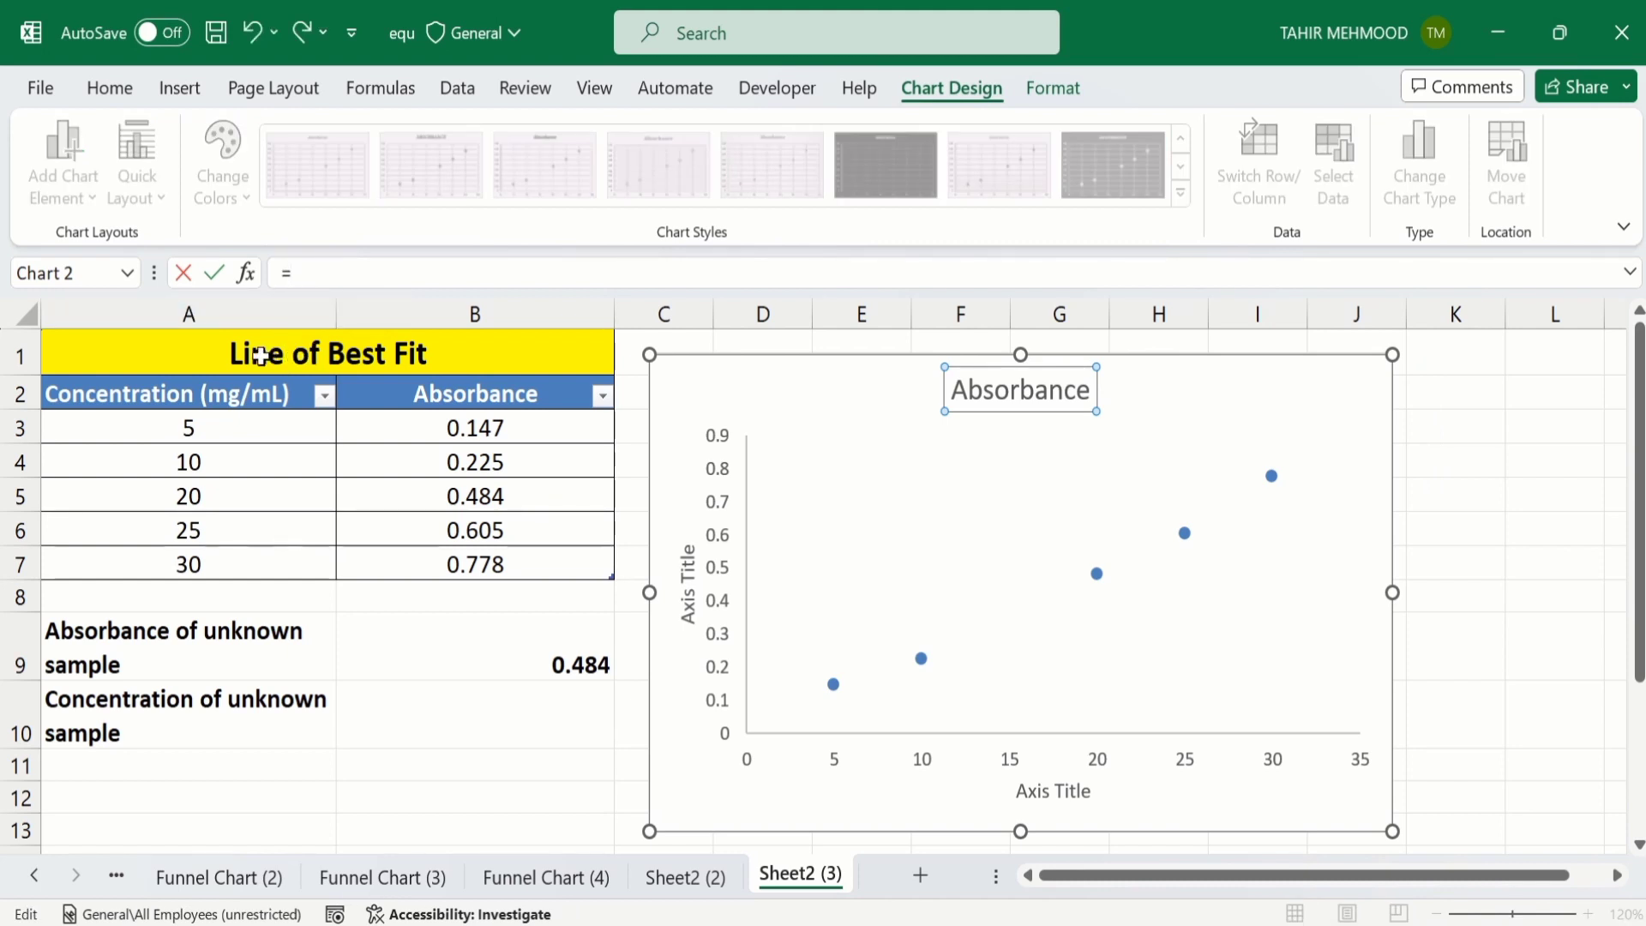
{"action": "left_click", "coordinate": [305, 359]}
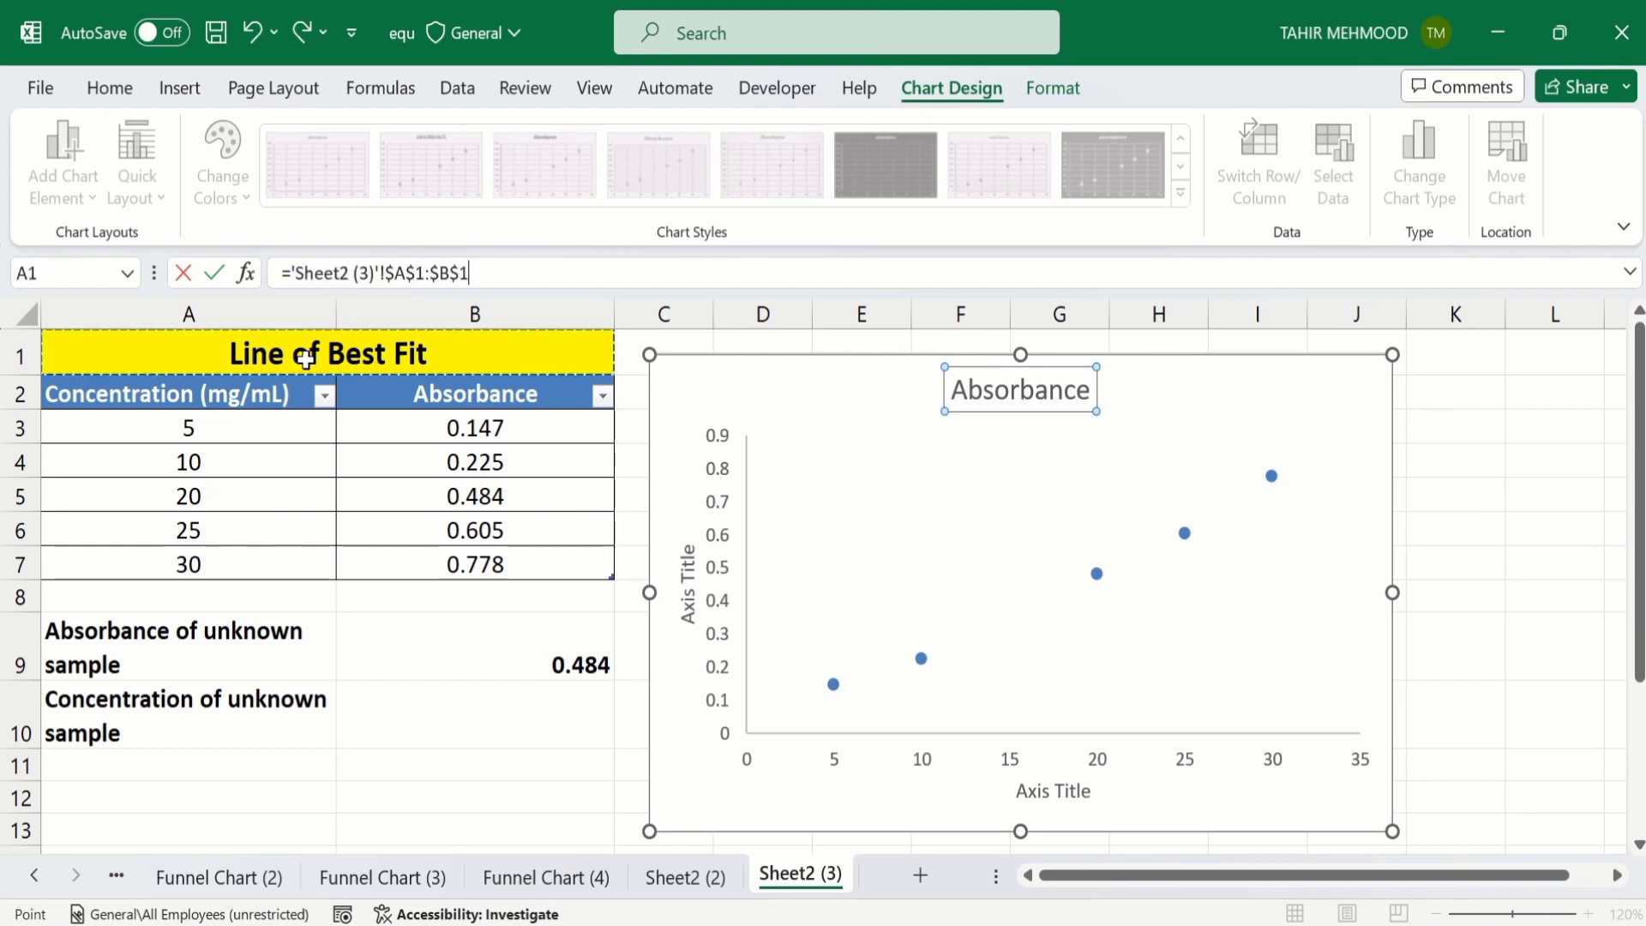
{"action": "key", "text": "Return"}
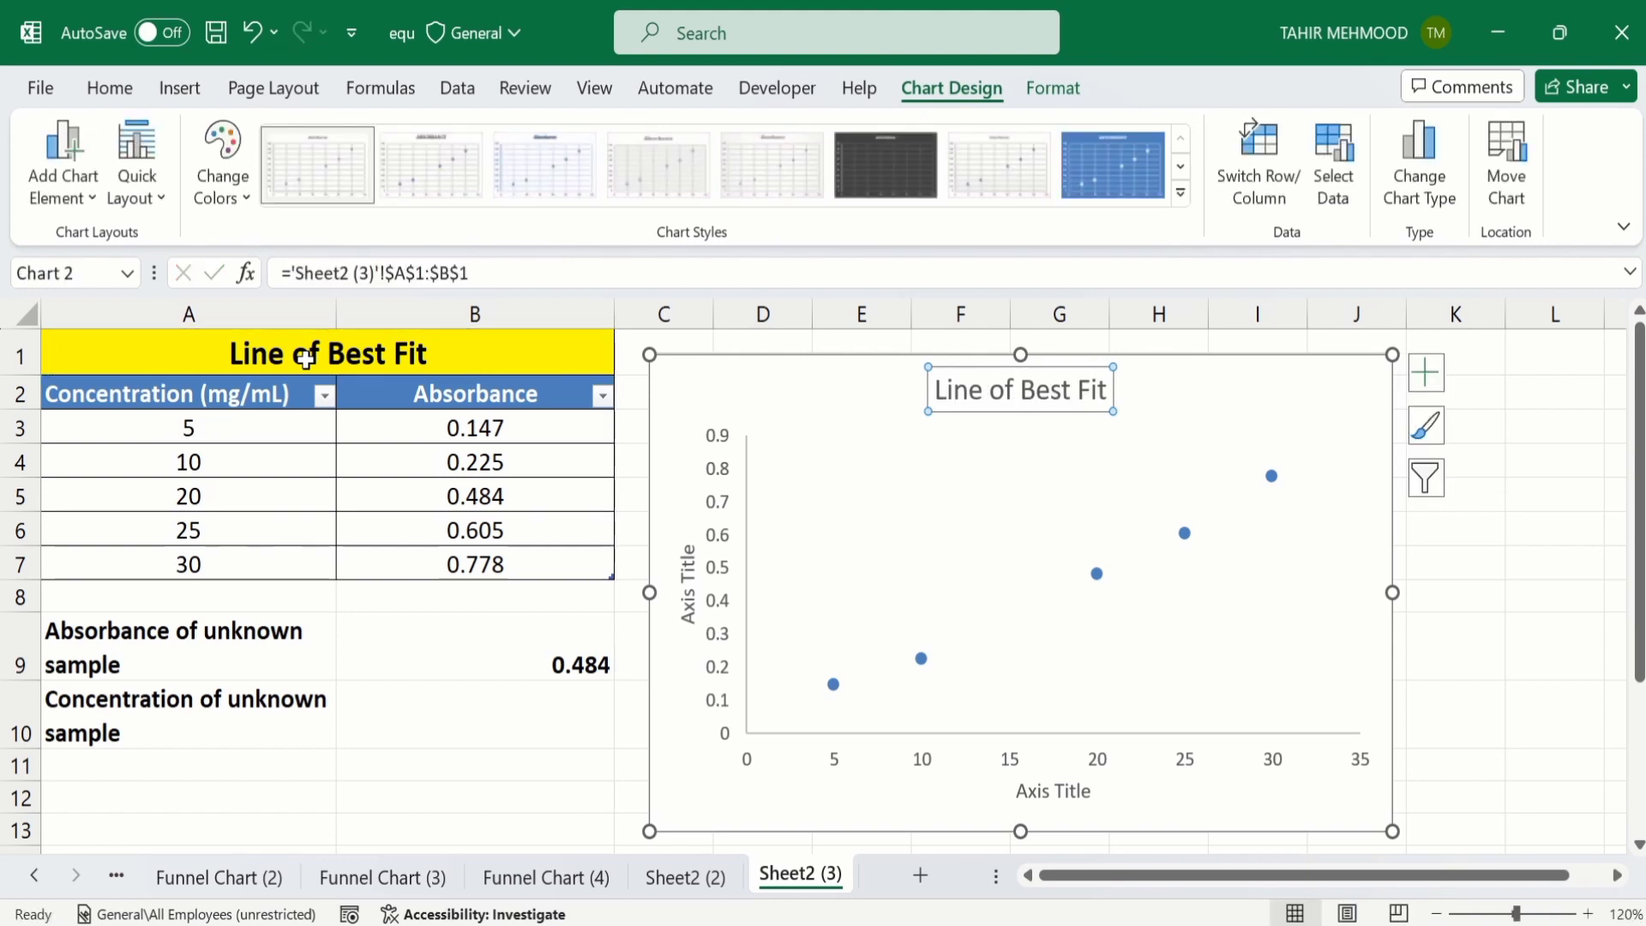
Format the chart title as bold, black text at font size 16
{"action": "left_click", "coordinate": [115, 94]}
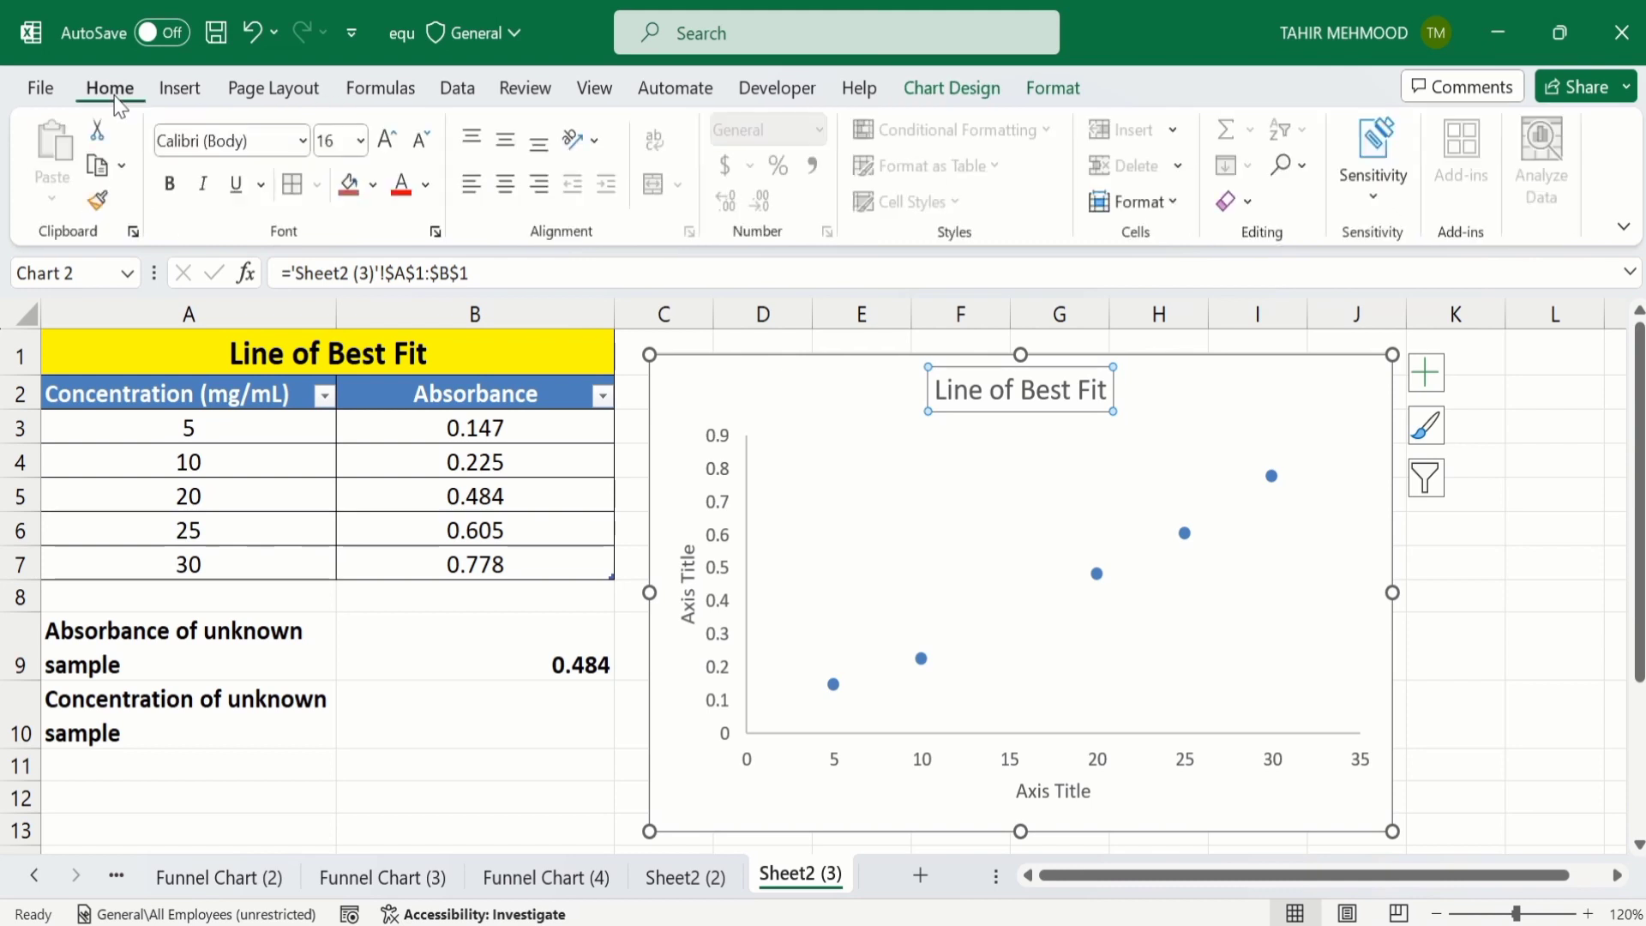
{"action": "left_click", "coordinate": [169, 193]}
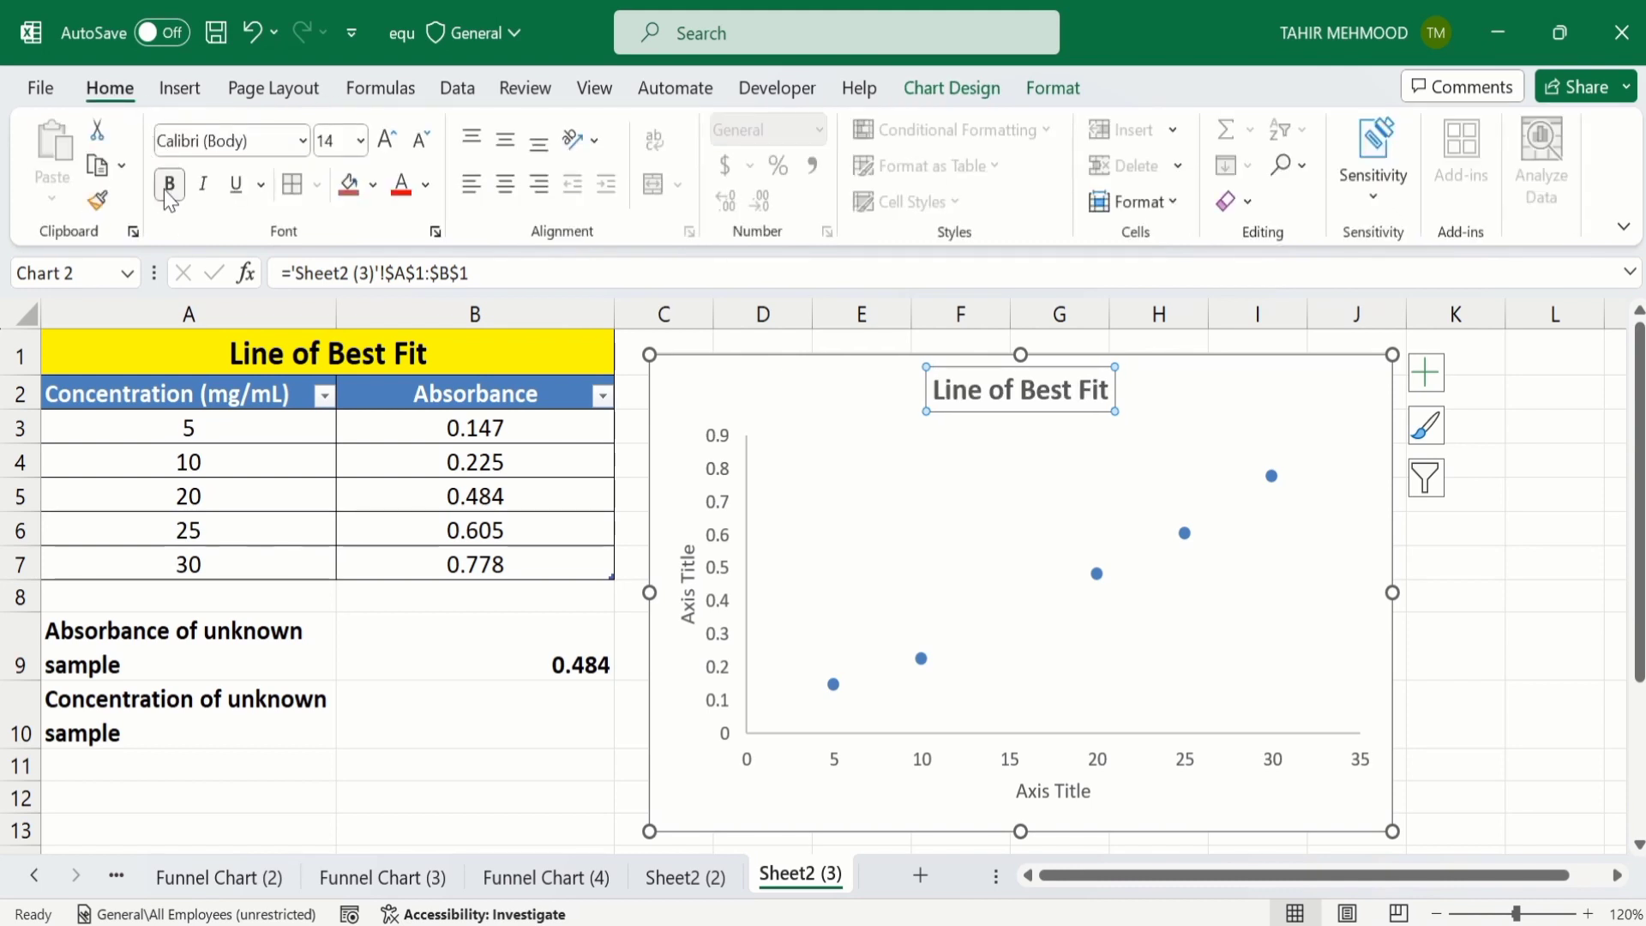
{"action": "left_click", "coordinate": [426, 189]}
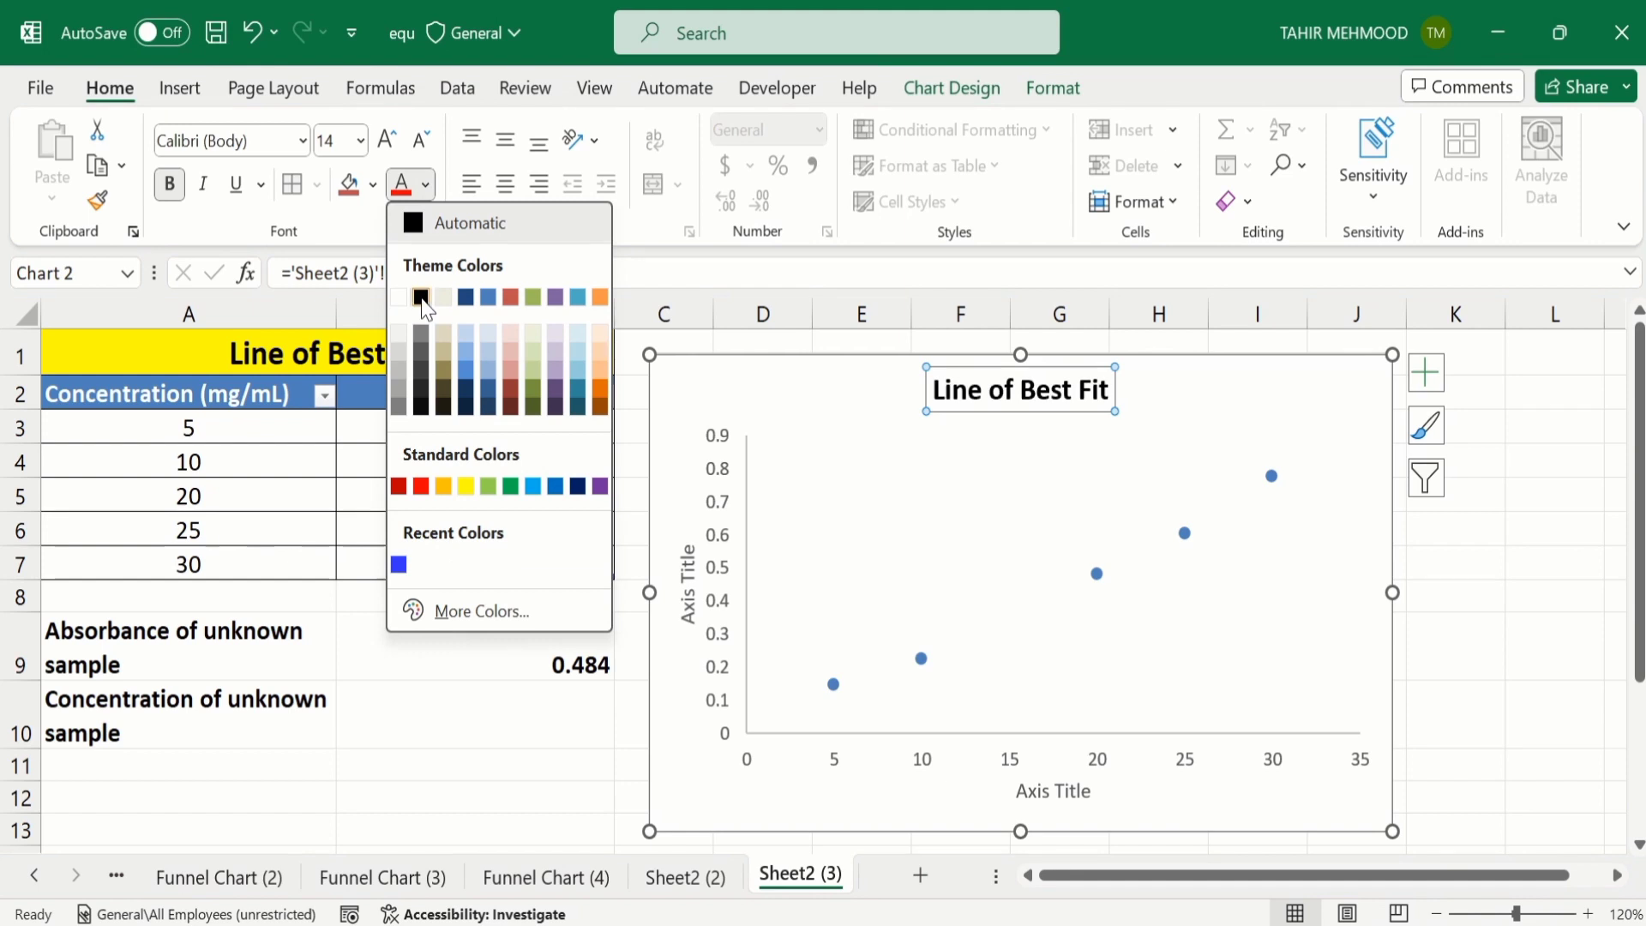
{"action": "left_click", "coordinate": [420, 296]}
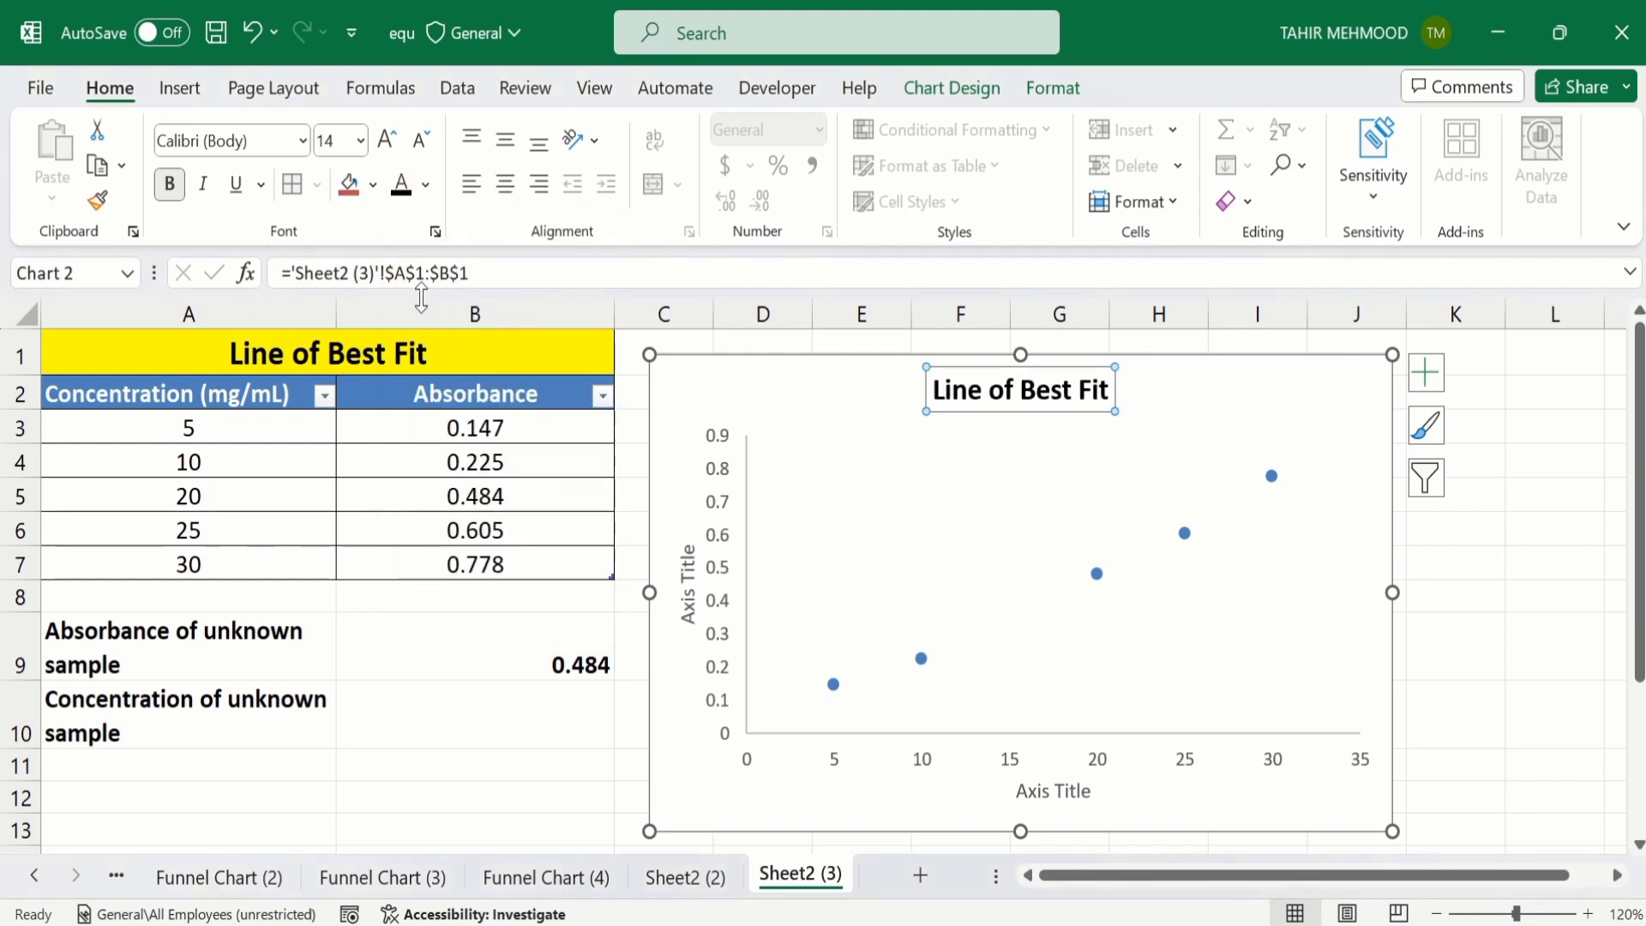
{"action": "left_click", "coordinate": [362, 149]}
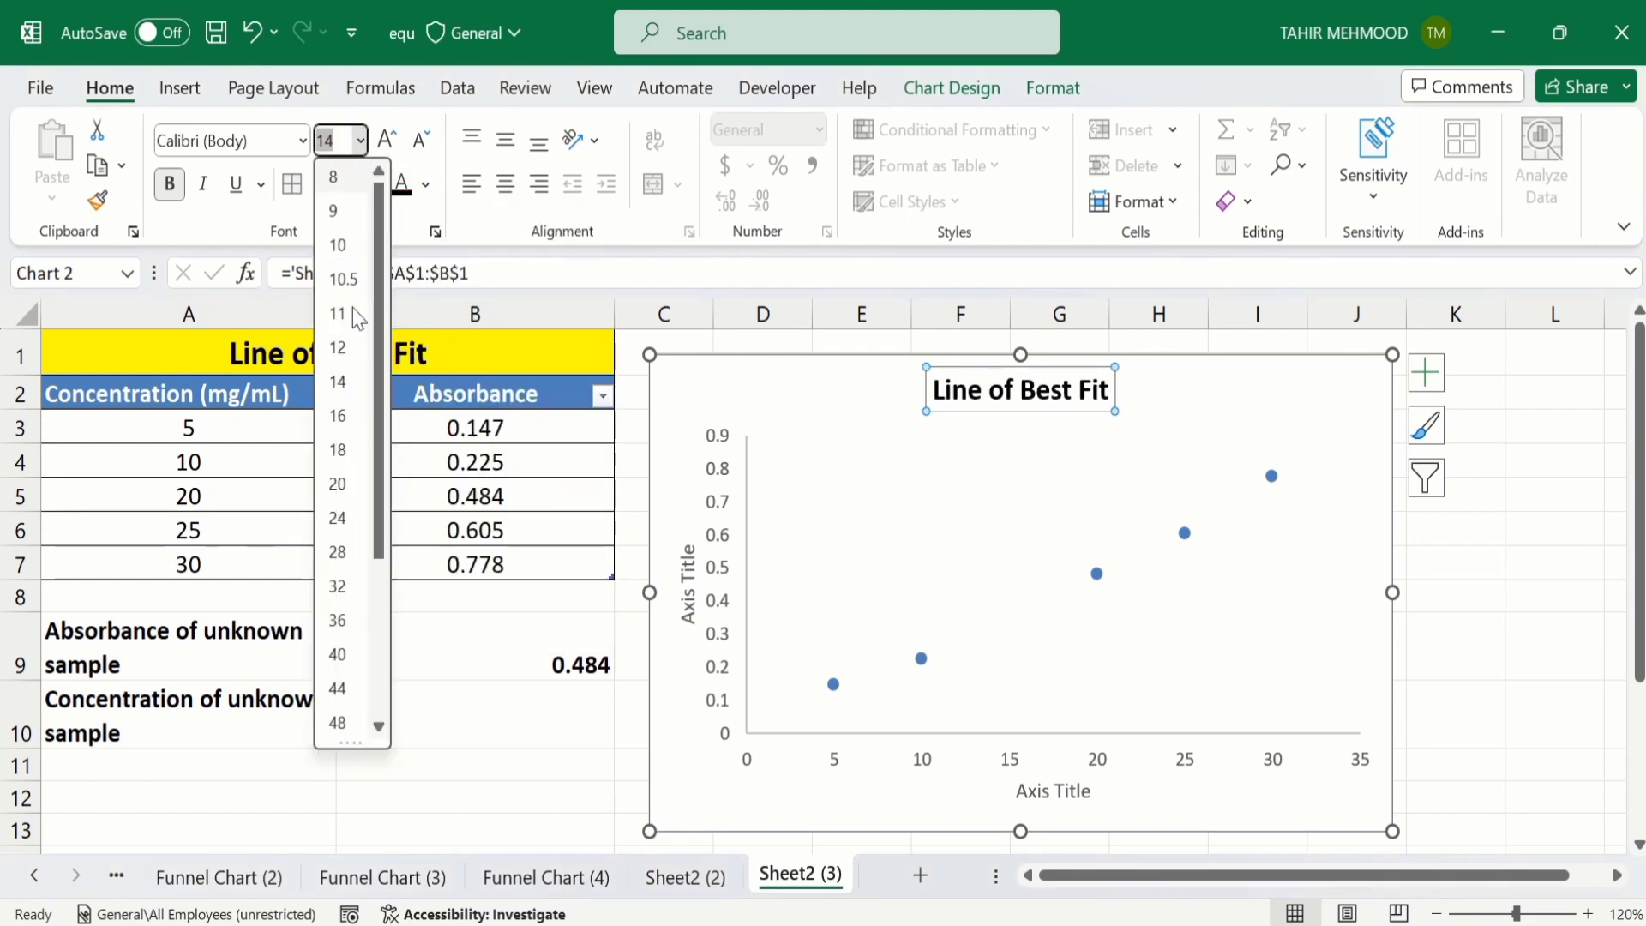
{"action": "left_click", "coordinate": [342, 416]}
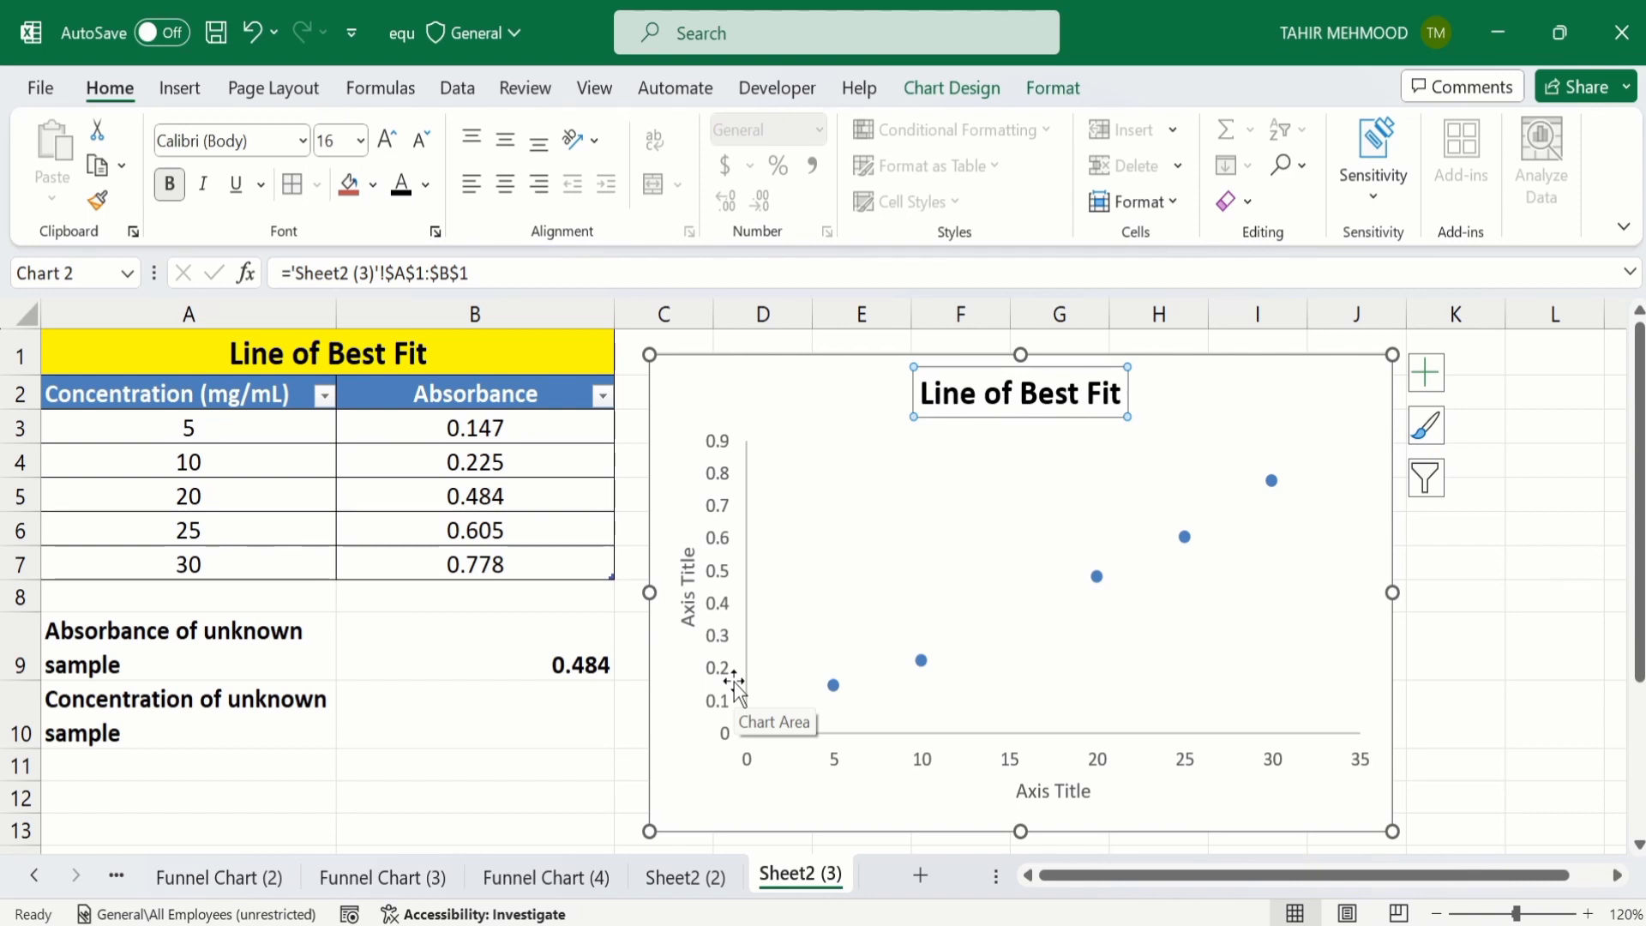
Replace the horizontal axis title's placeholder text with "Concentration"
{"action": "left_click", "coordinate": [1082, 790]}
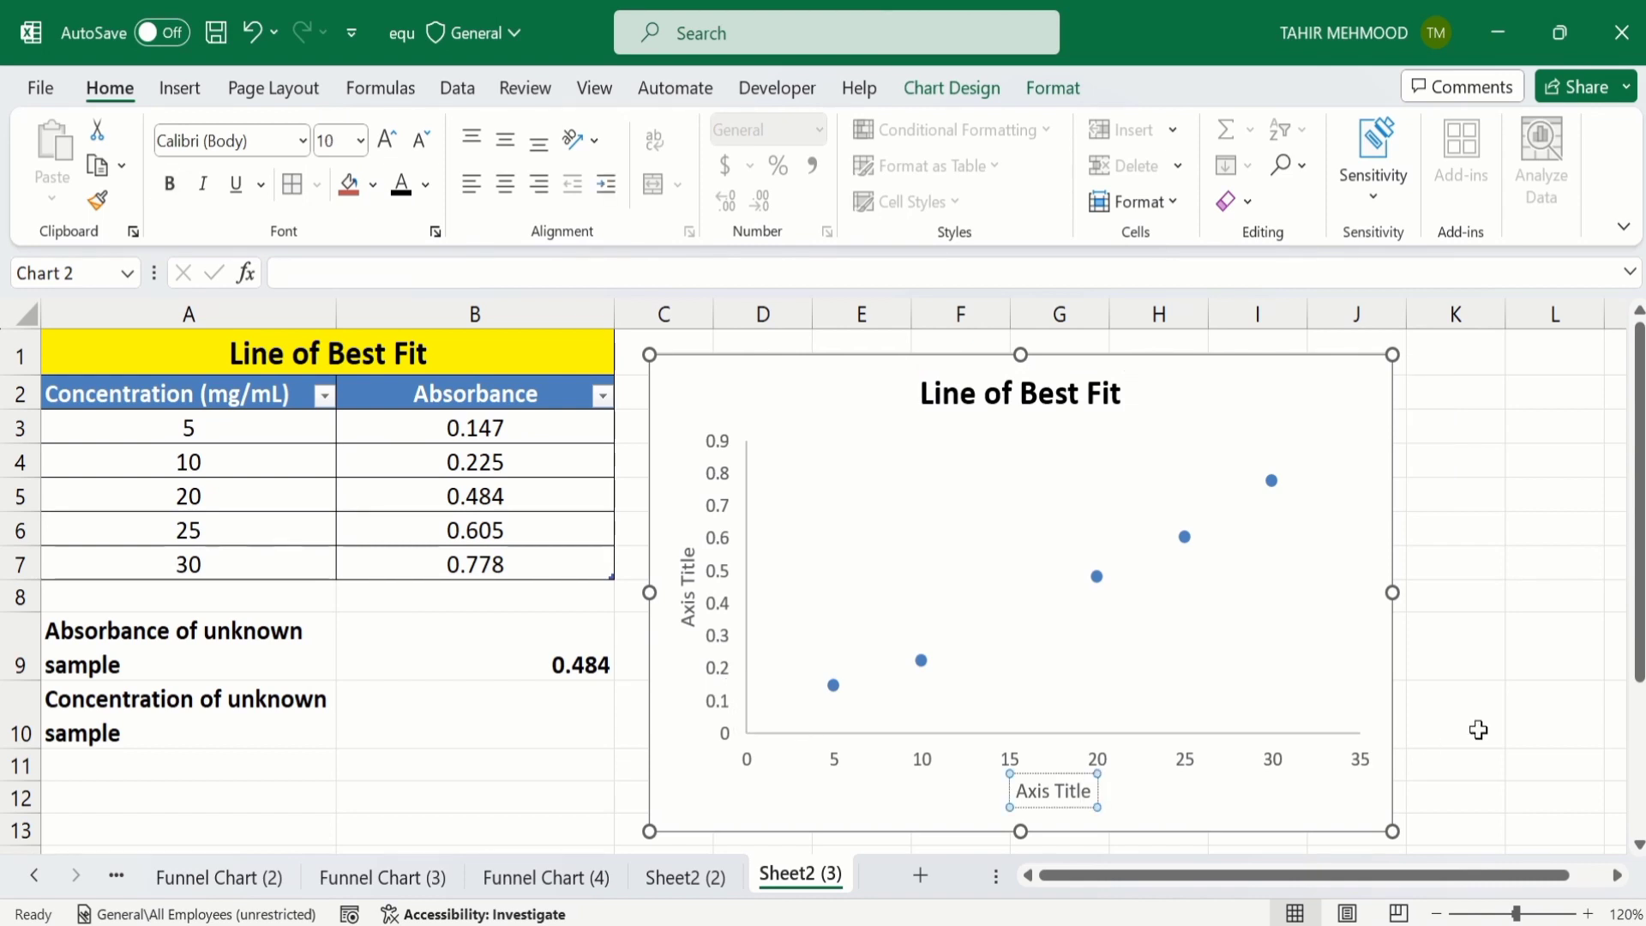
{"action": "key", "text": "BackSpace"}
{"action": "key", "text": "BackSpace"}
{"action": "key", "text": "BackSpace"}
{"action": "key", "text": "BackSpace"}
{"action": "key", "text": "BackSpace"}
{"action": "key", "text": "BackSpace"}
{"action": "key", "text": "BackSpace"}
{"action": "key", "text": "BackSpace"}
{"action": "key", "text": "BackSpace"}
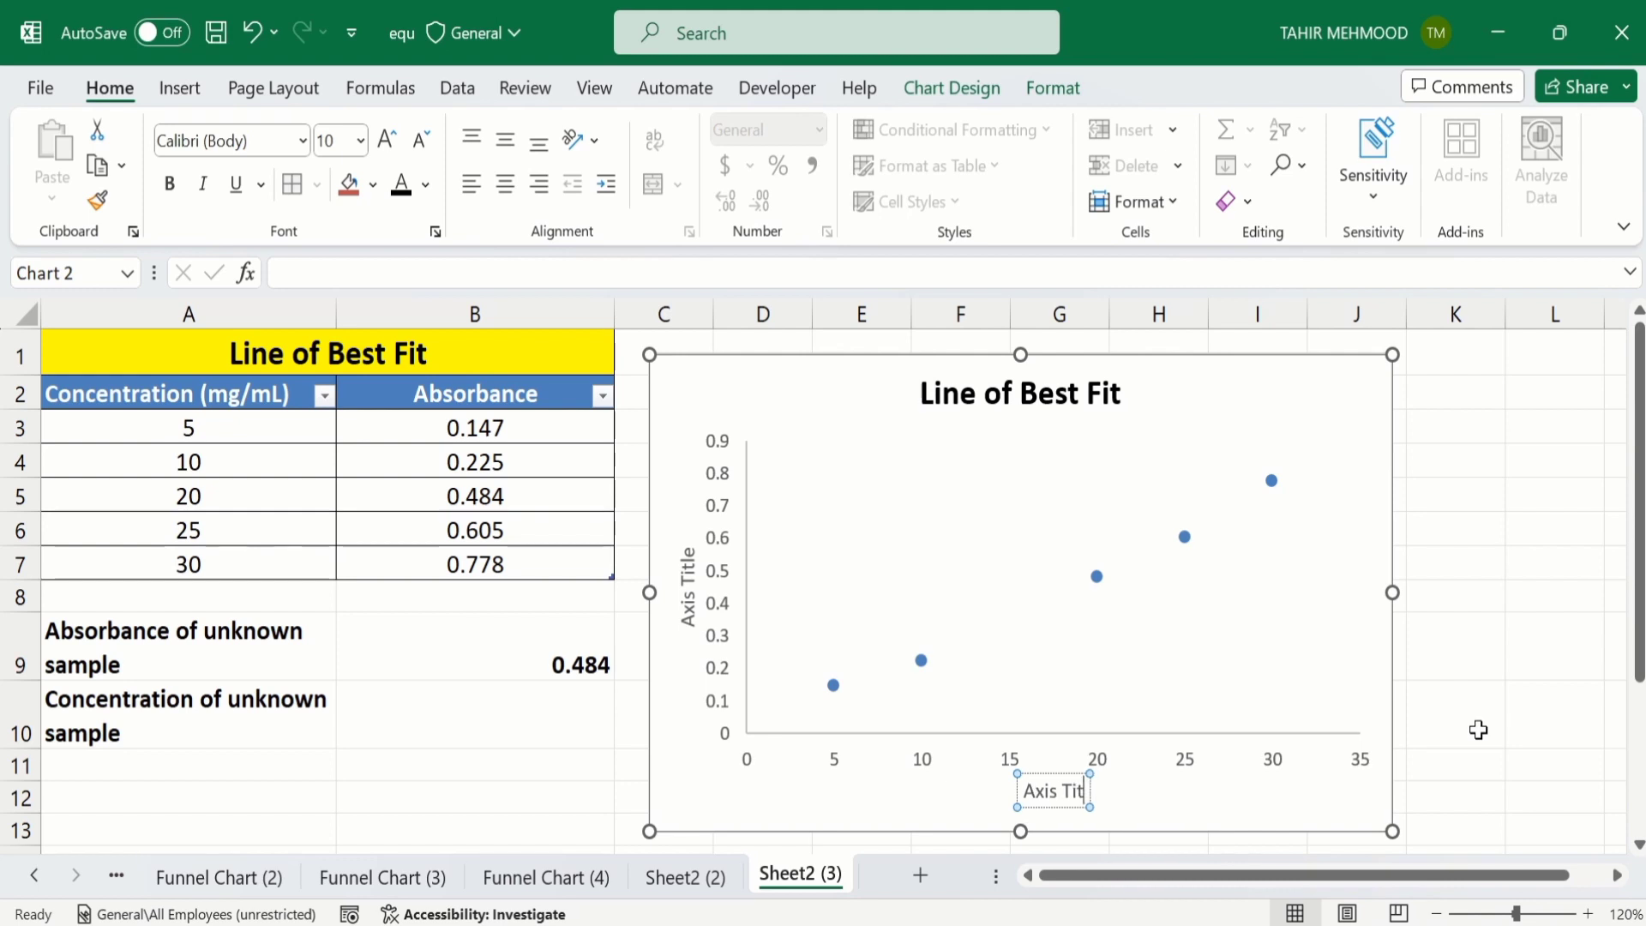
{"action": "key", "text": "BackSpace"}
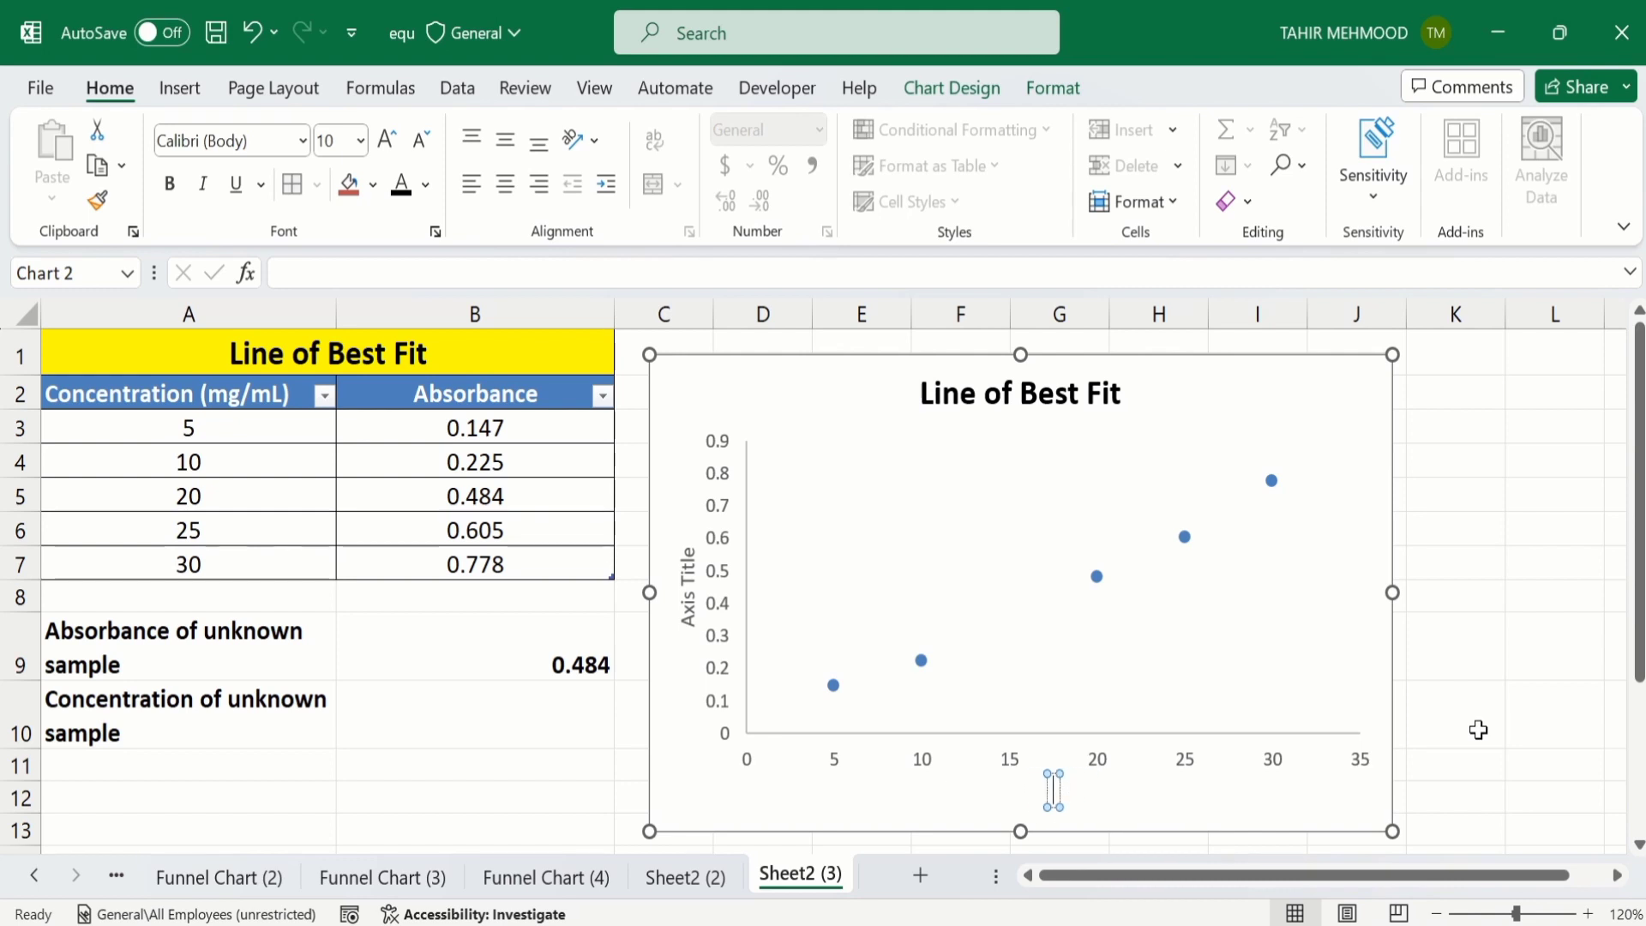
{"action": "type", "text": "Con"}
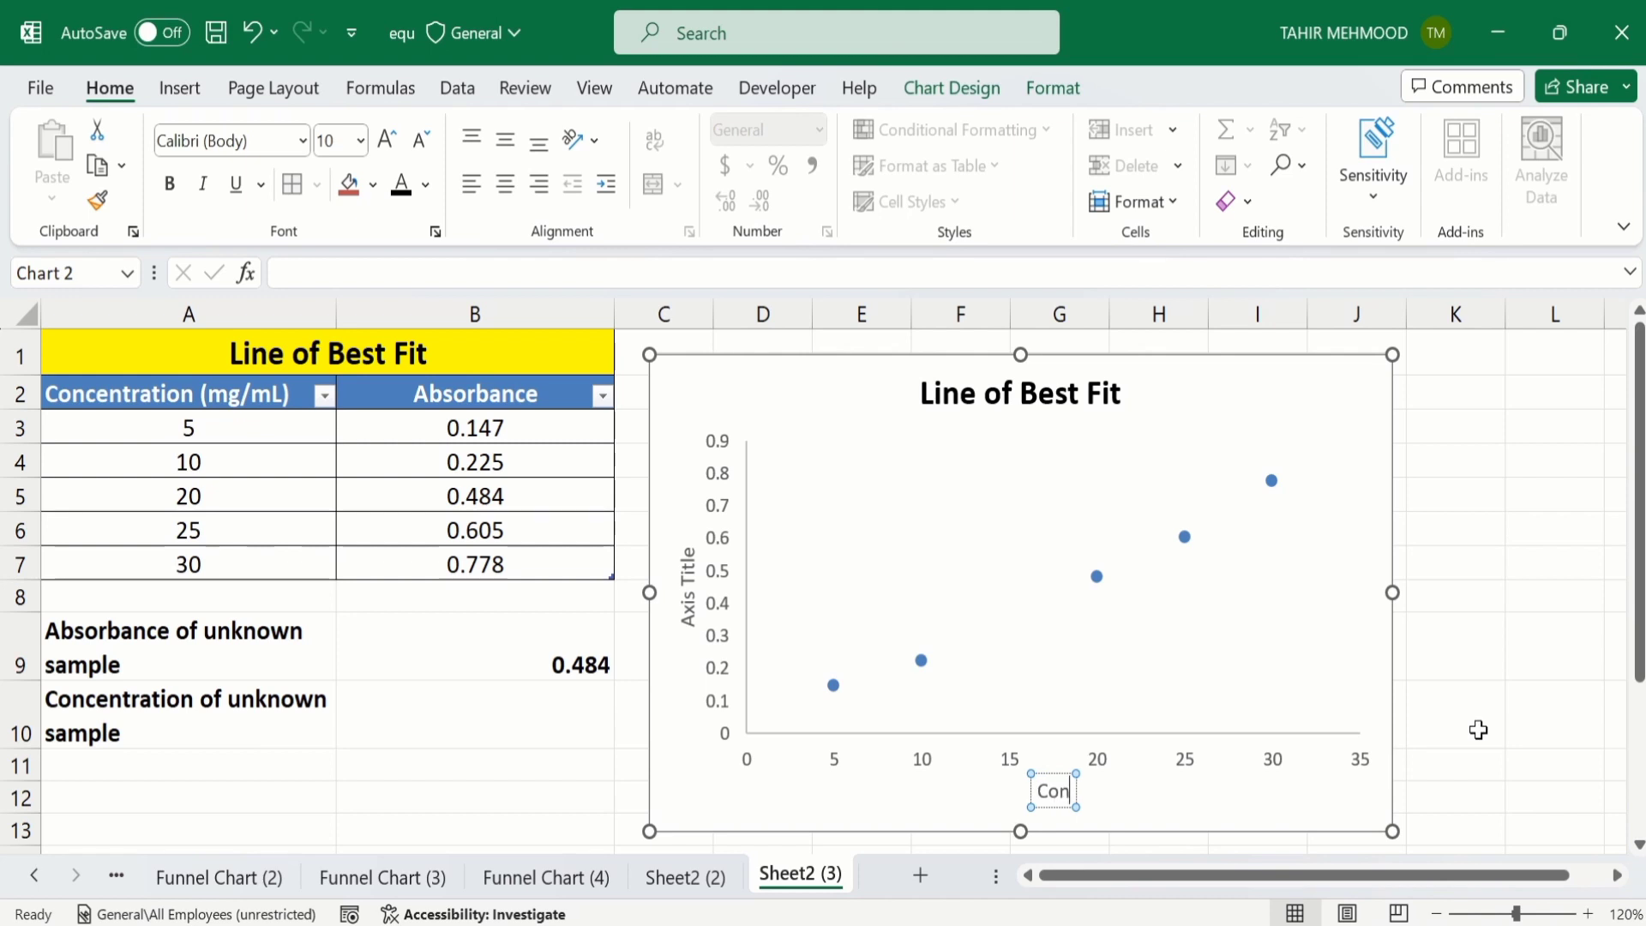
{"action": "type", "text": "centration"}
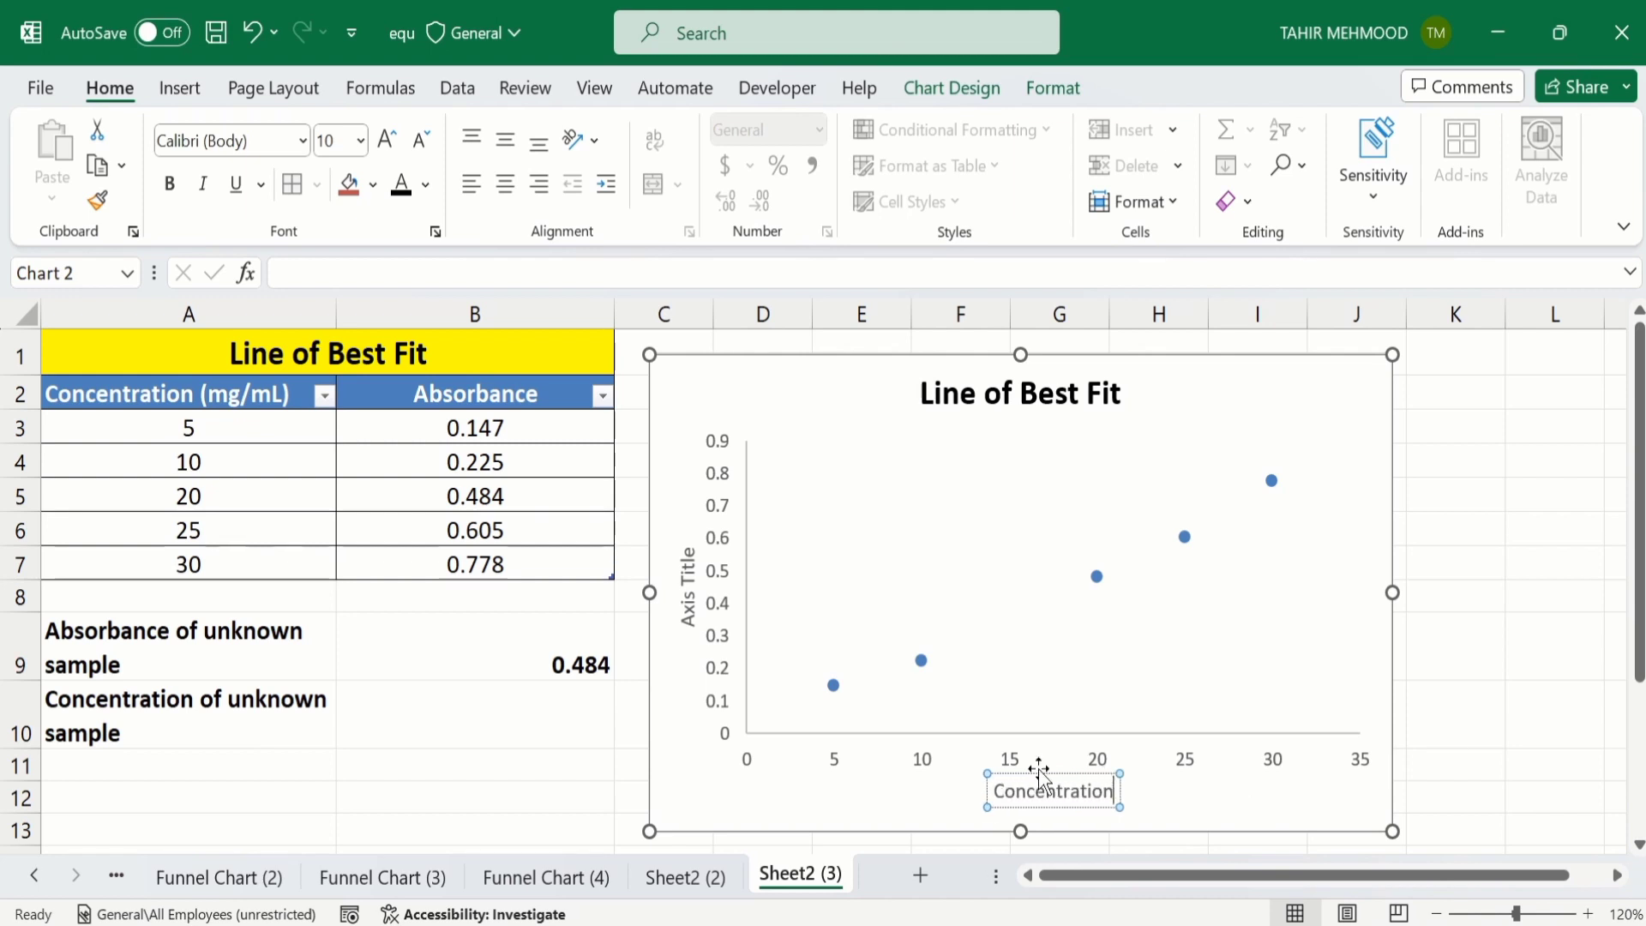
Replace the vertical axis title's placeholder text with "Absorbance"
{"action": "left_click", "coordinate": [691, 573]}
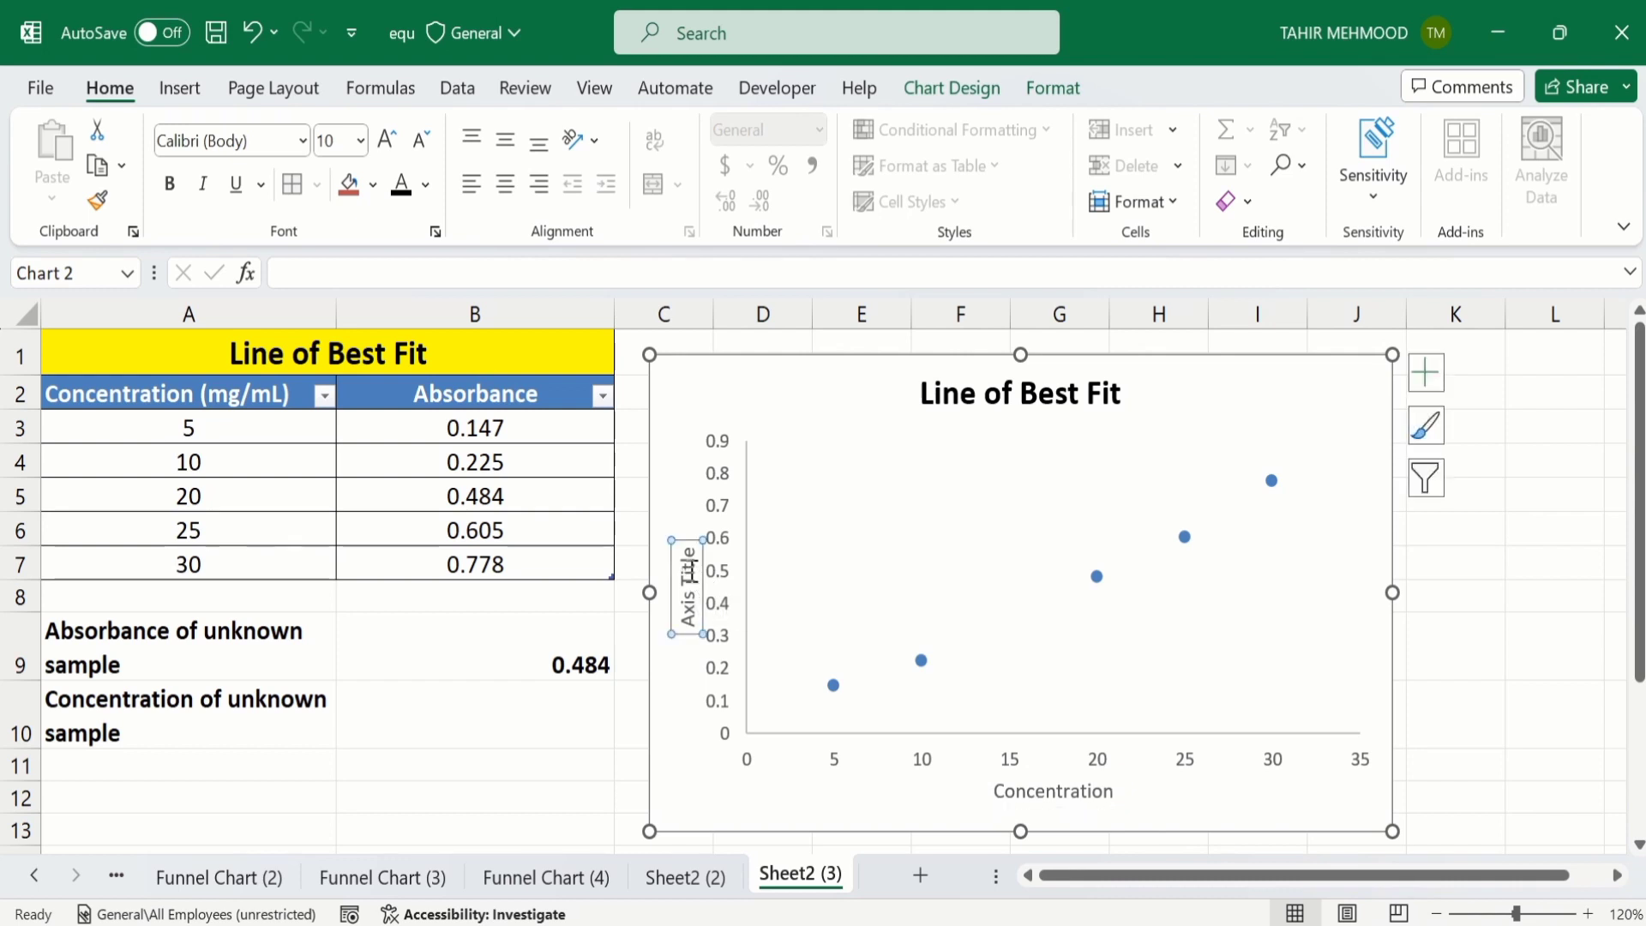
{"action": "left_click", "coordinate": [691, 554]}
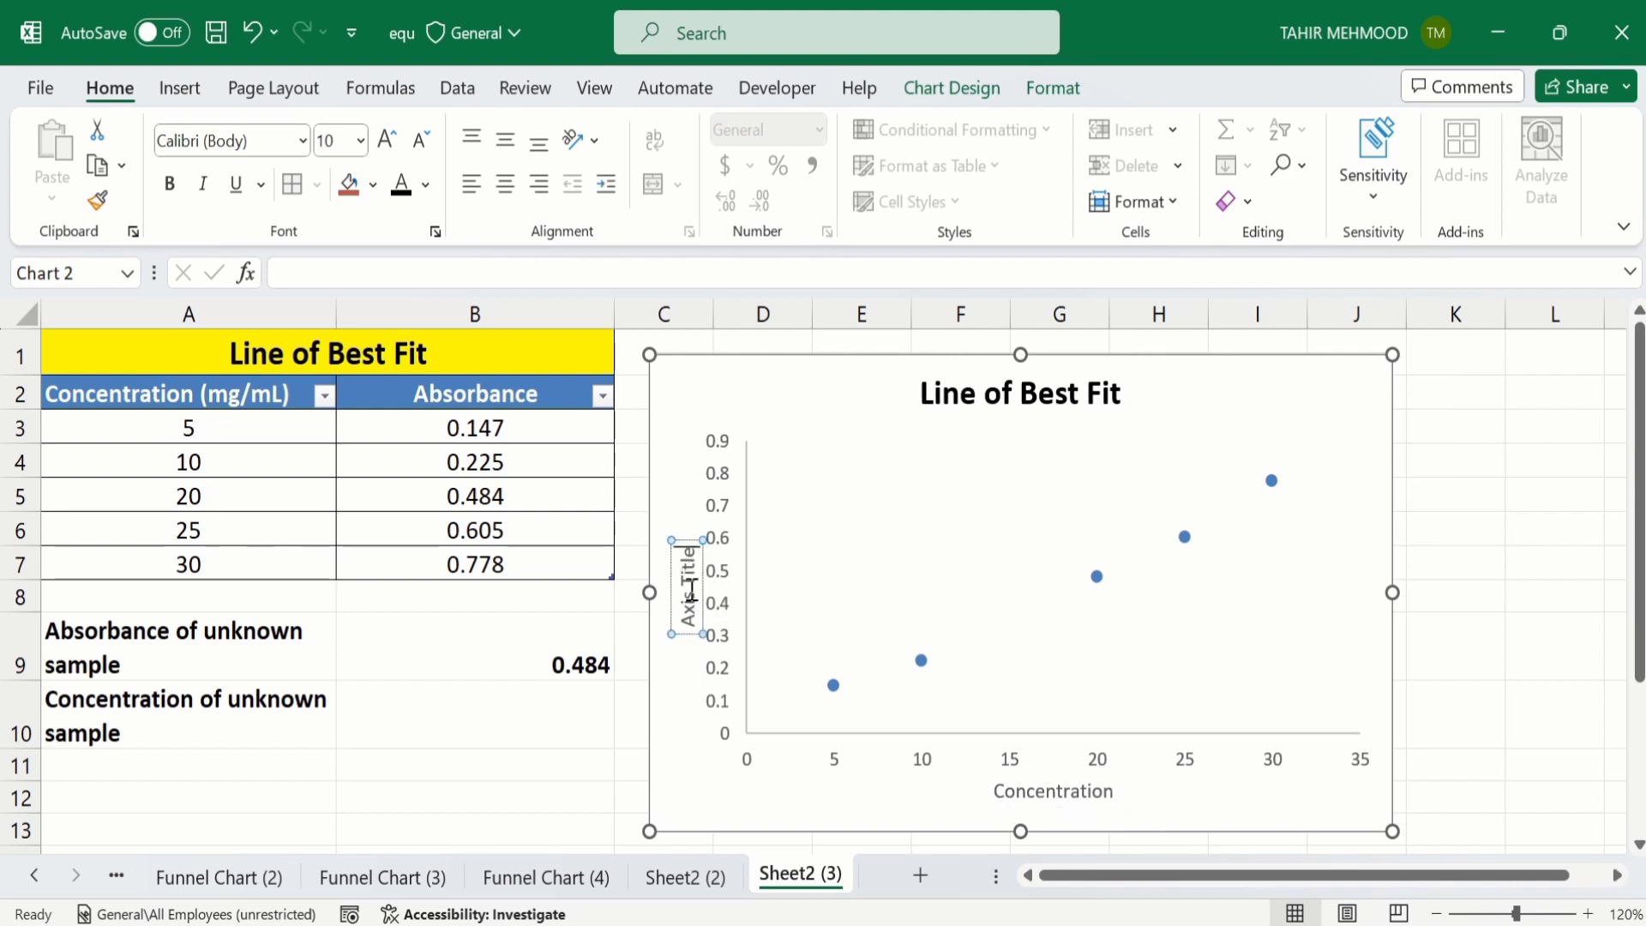
{"action": "key", "text": "BackSpace"}
{"action": "key", "text": "BackSpace"}
{"action": "key", "text": "BackSpace"}
{"action": "key", "text": "BackSpace"}
{"action": "key", "text": "BackSpace"}
{"action": "key", "text": "BackSpace"}
{"action": "key", "text": "BackSpace"}
{"action": "key", "text": "BackSpace"}
{"action": "key", "text": "BackSpace"}
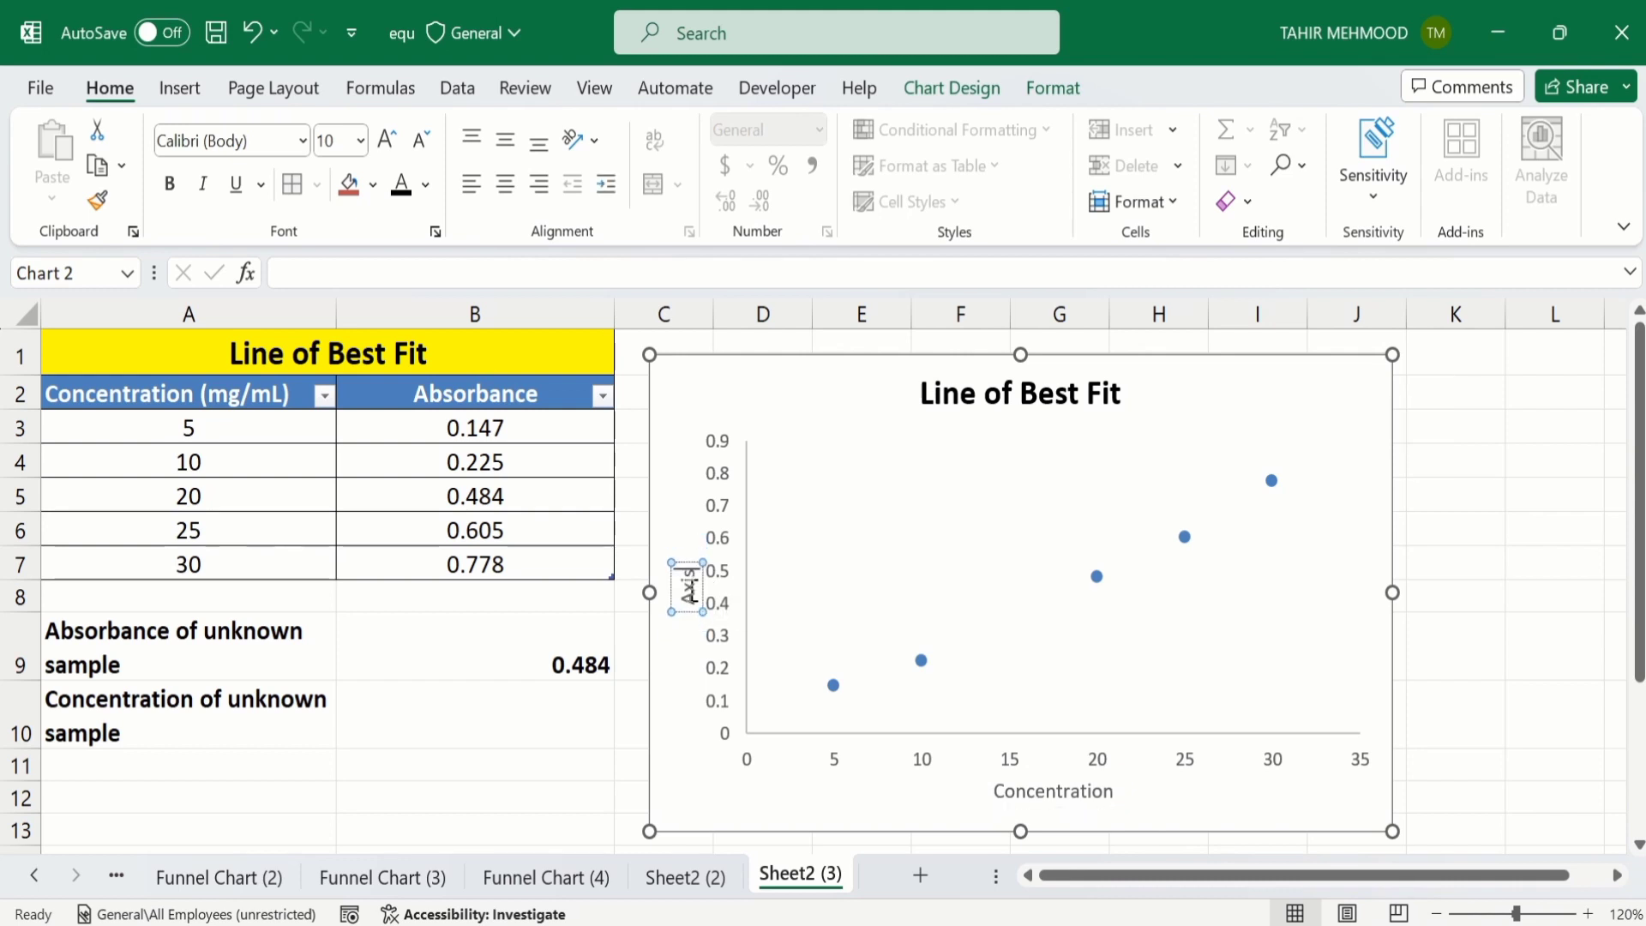
{"action": "key", "text": "BackSpace"}
{"action": "type", "text": "Absorbance"}
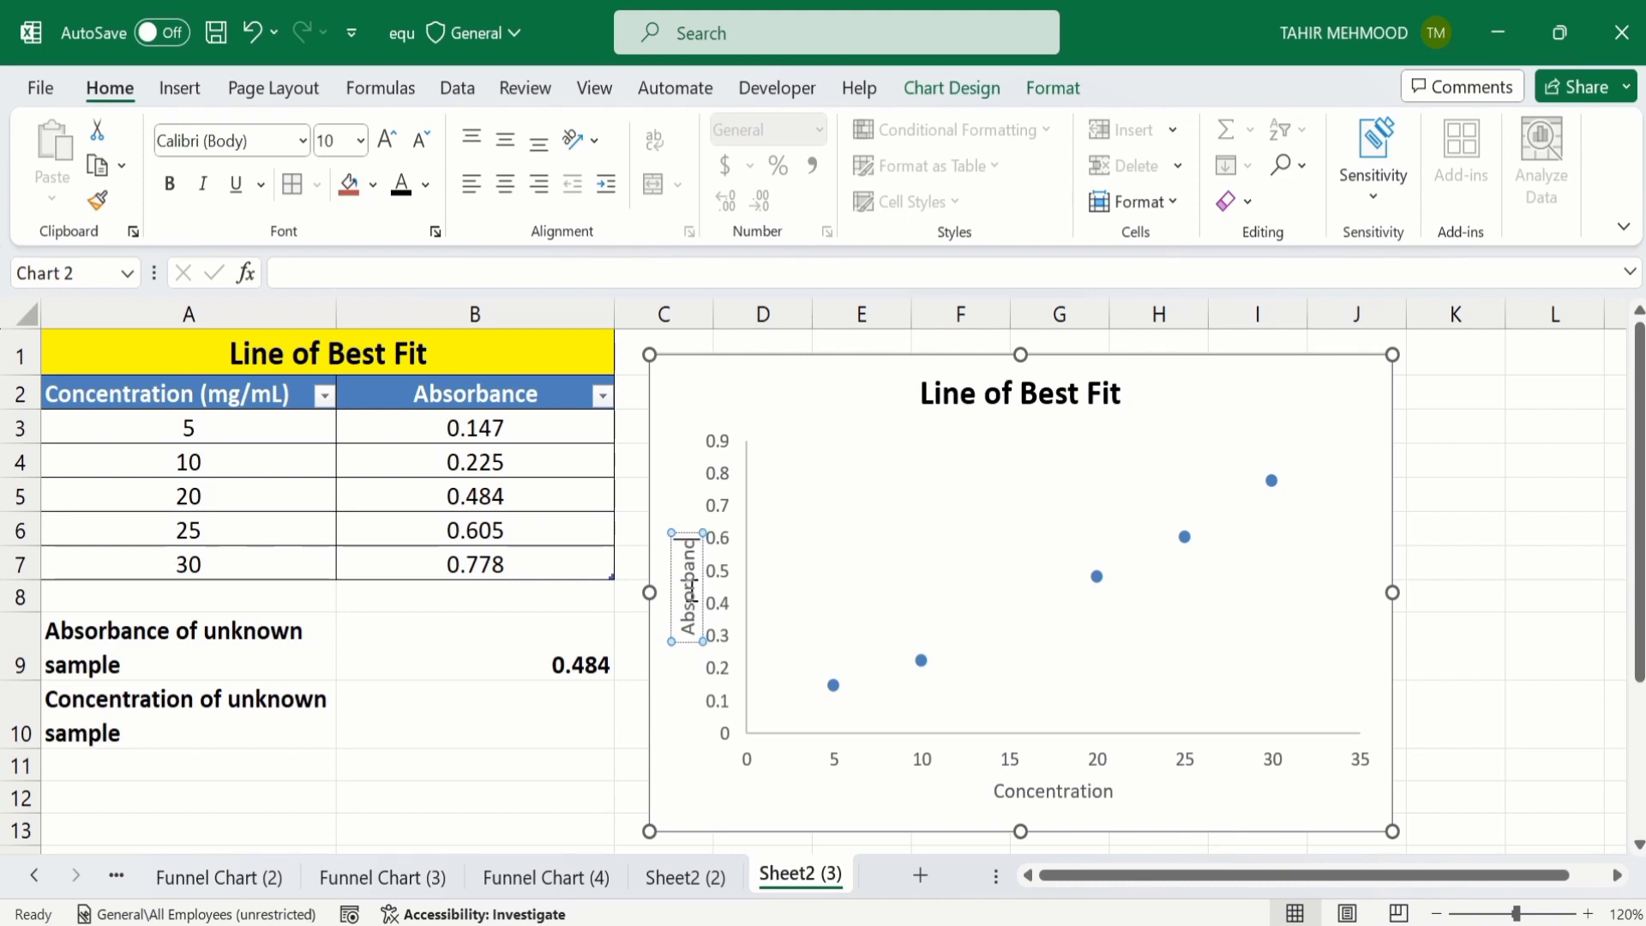
{"action": "left_click", "coordinate": [1455, 583]}
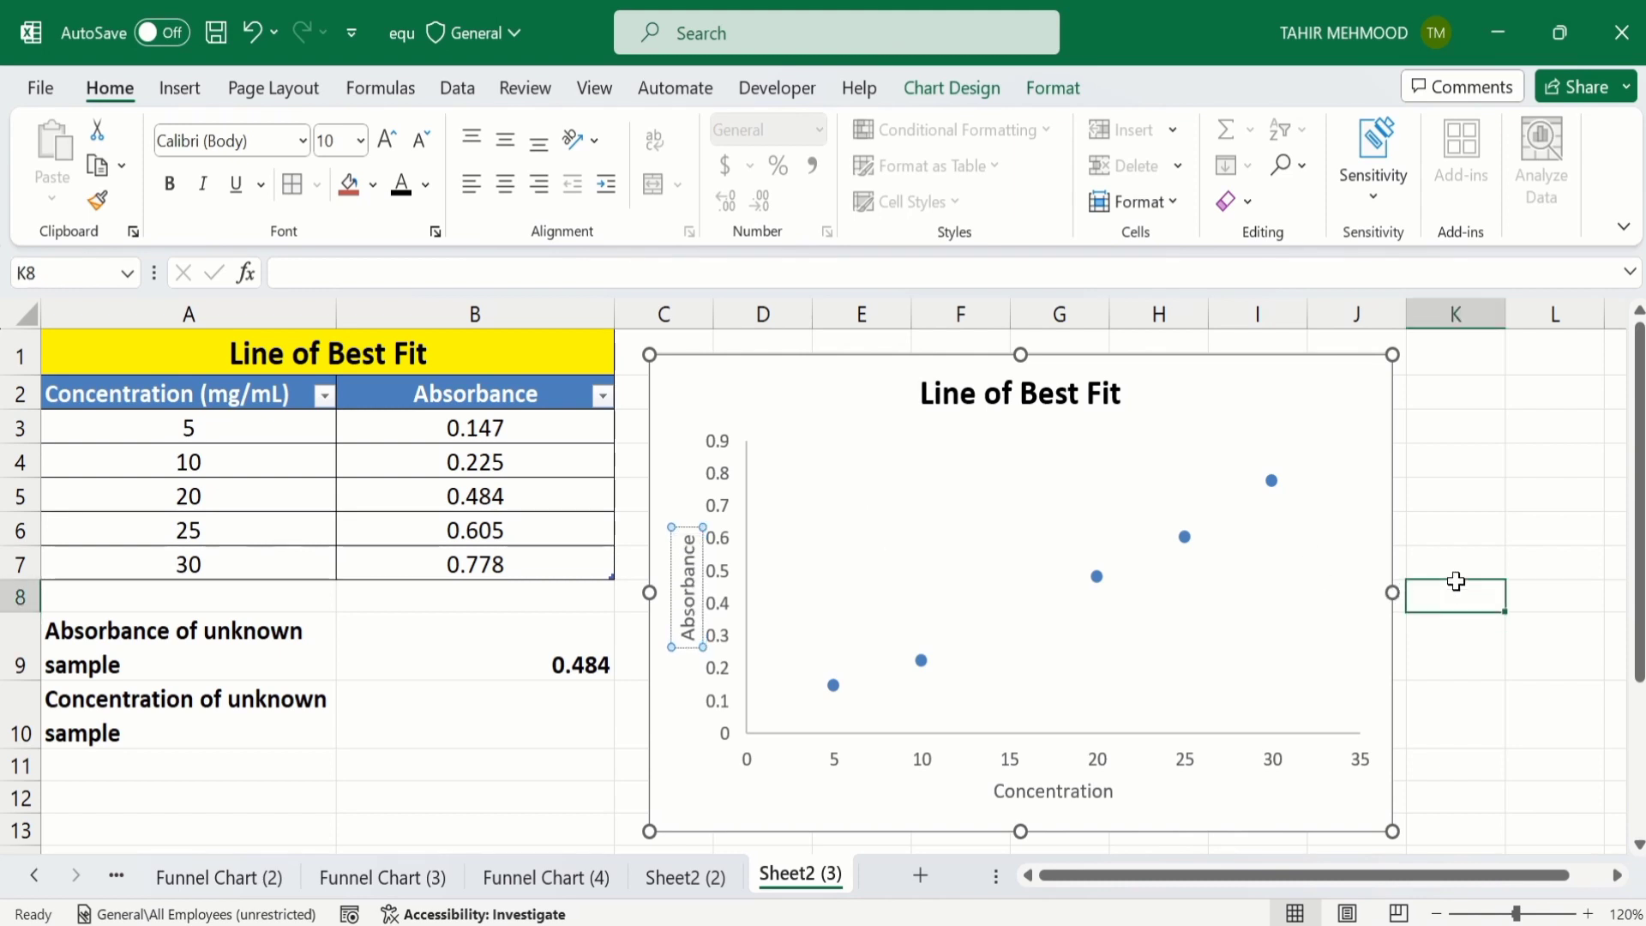
Make the vertical axis title bold and set its font size to 12
{"action": "left_click", "coordinate": [688, 565]}
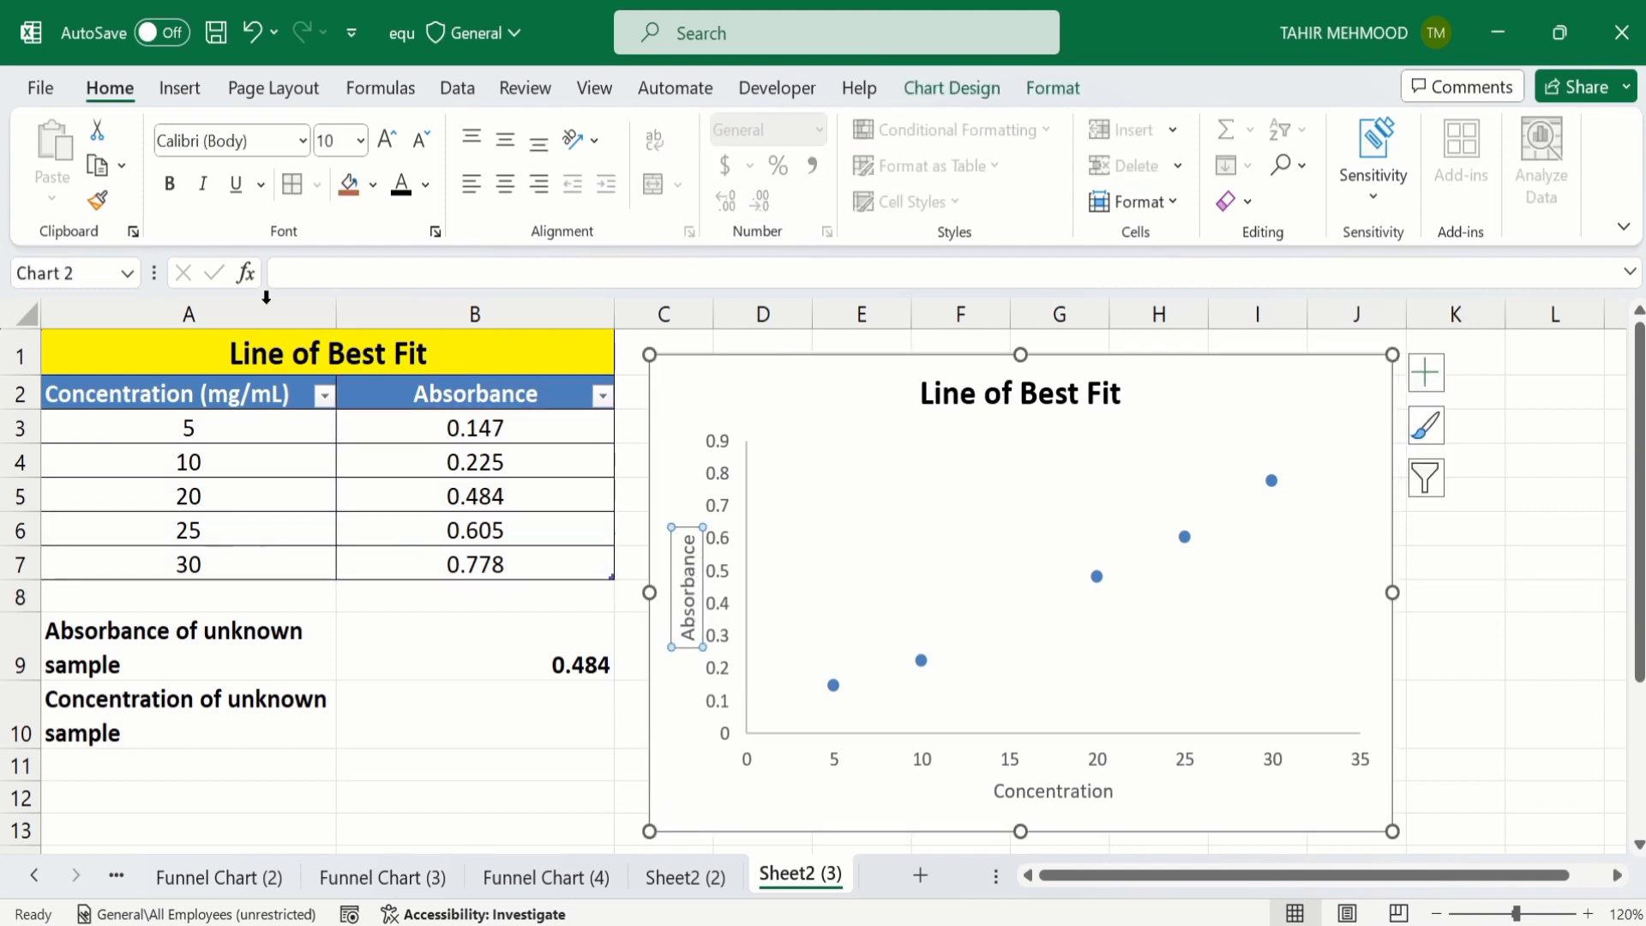
{"action": "left_click", "coordinate": [171, 185]}
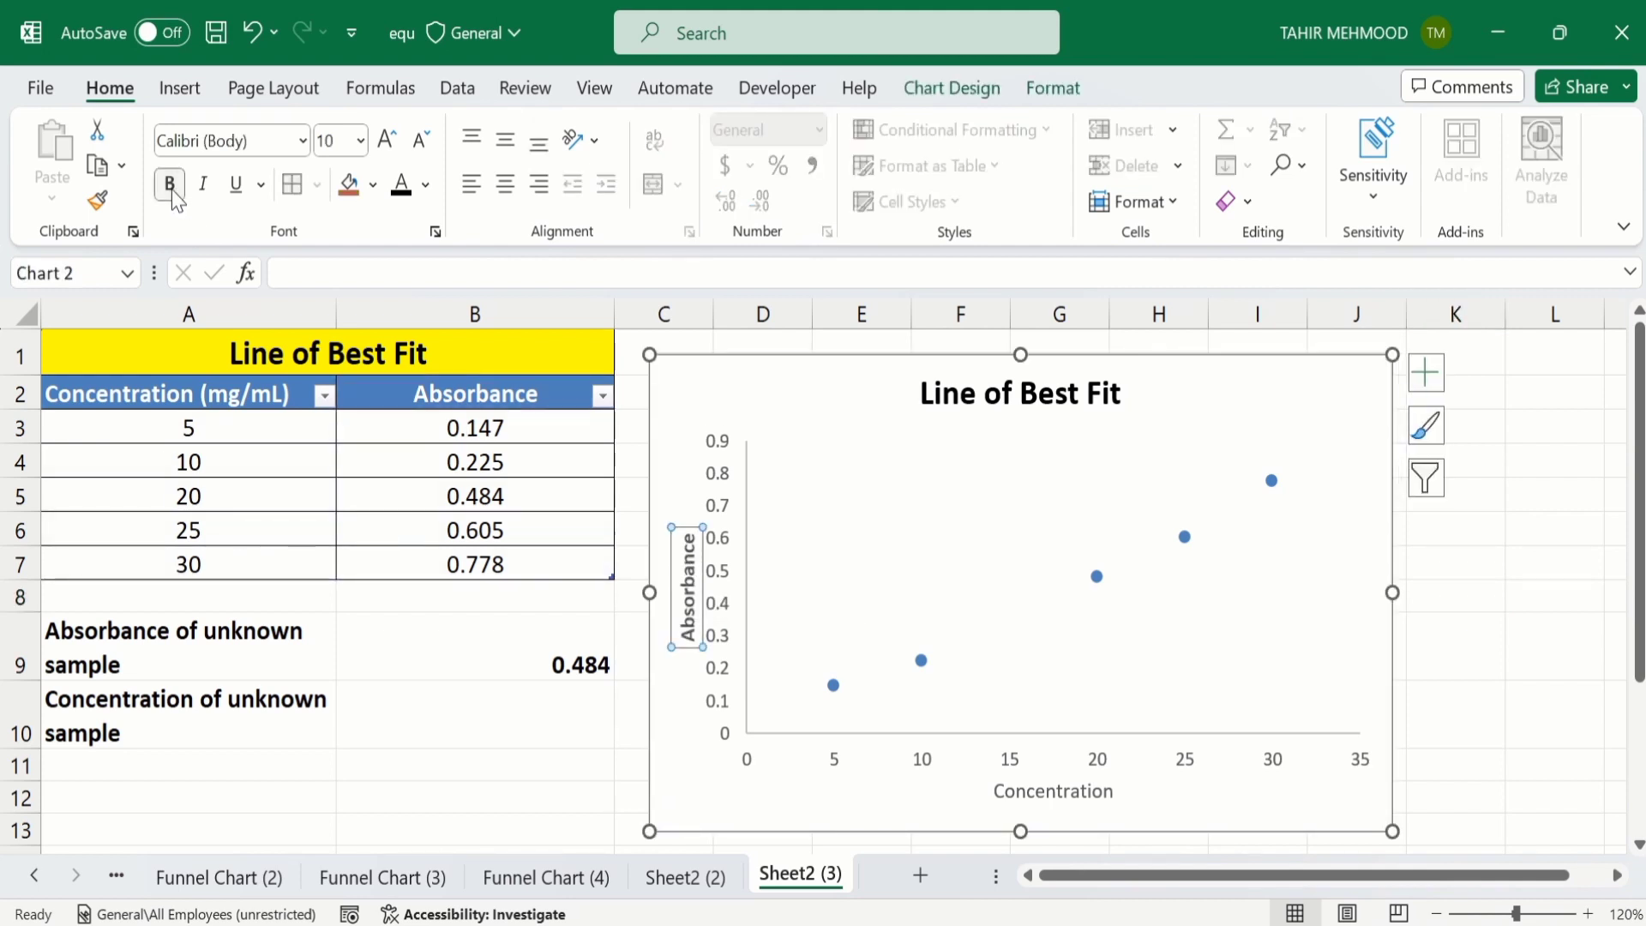
{"action": "left_click", "coordinate": [360, 141]}
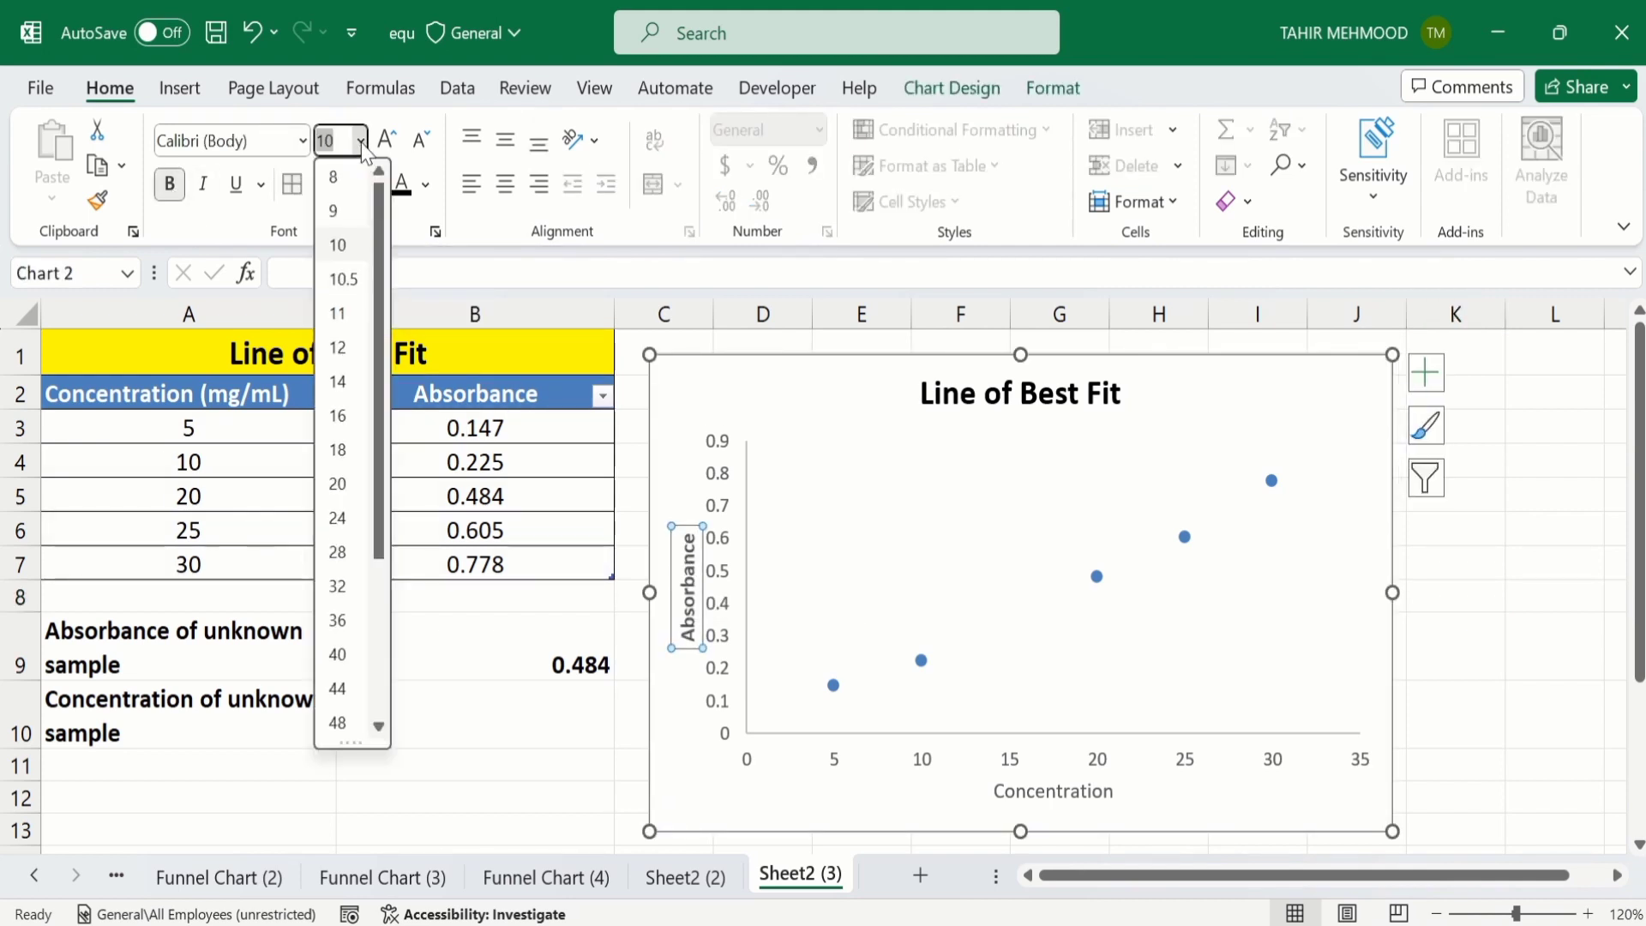
{"action": "left_click", "coordinate": [338, 347]}
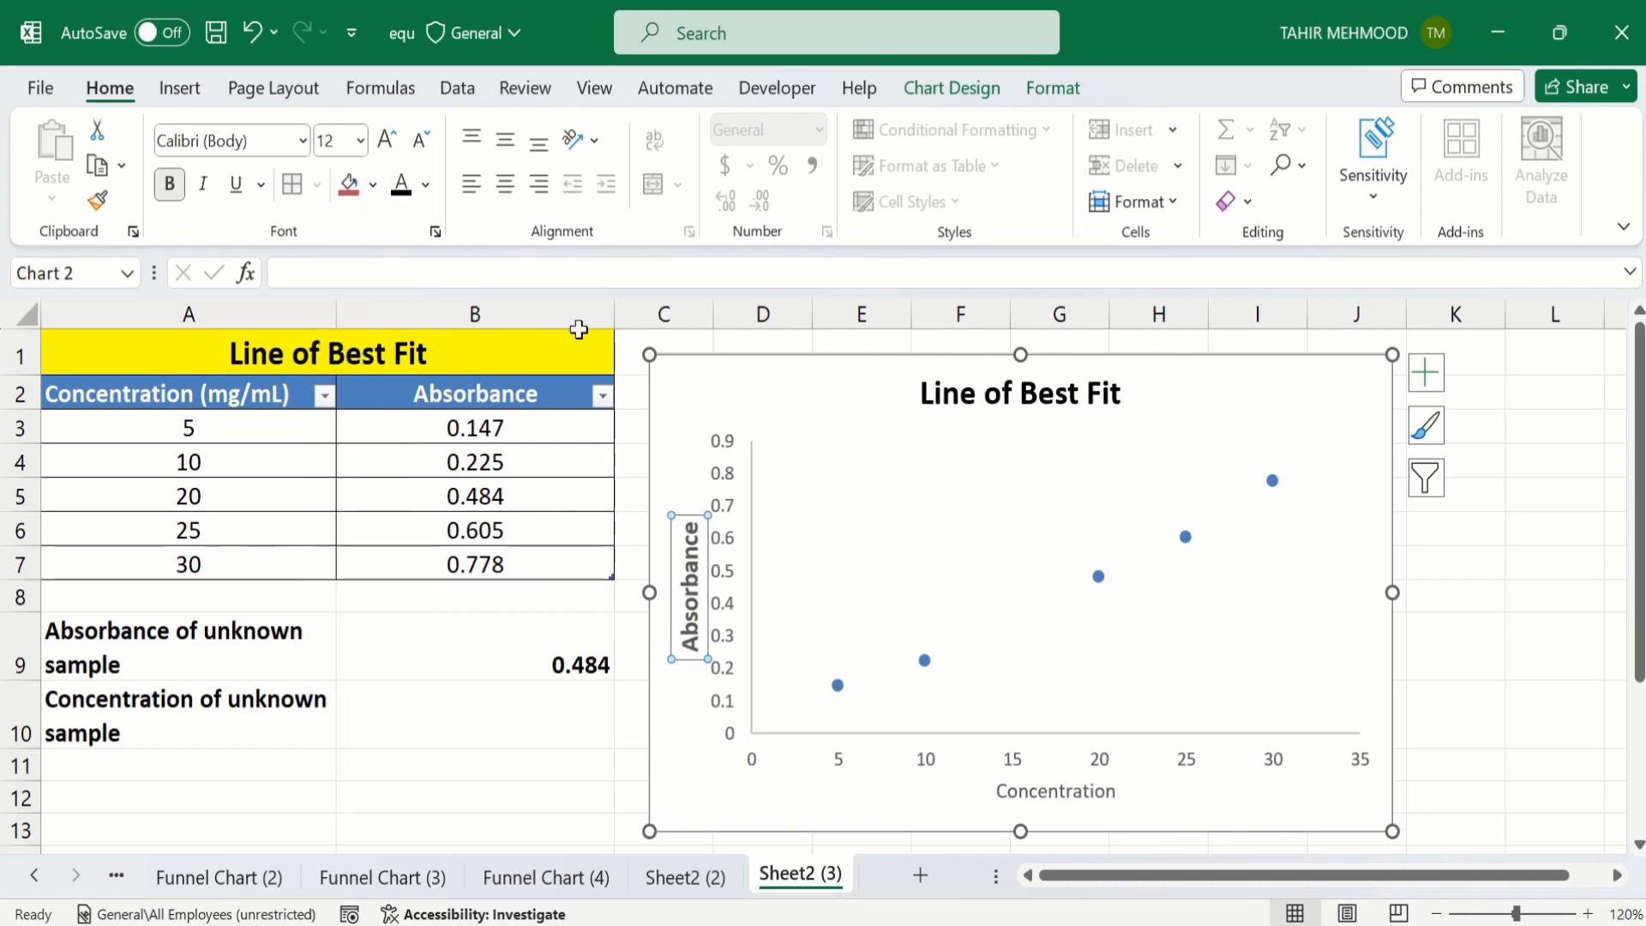
Copy the vertical axis title's formatting onto the horizontal axis title
{"action": "left_click", "coordinate": [99, 203]}
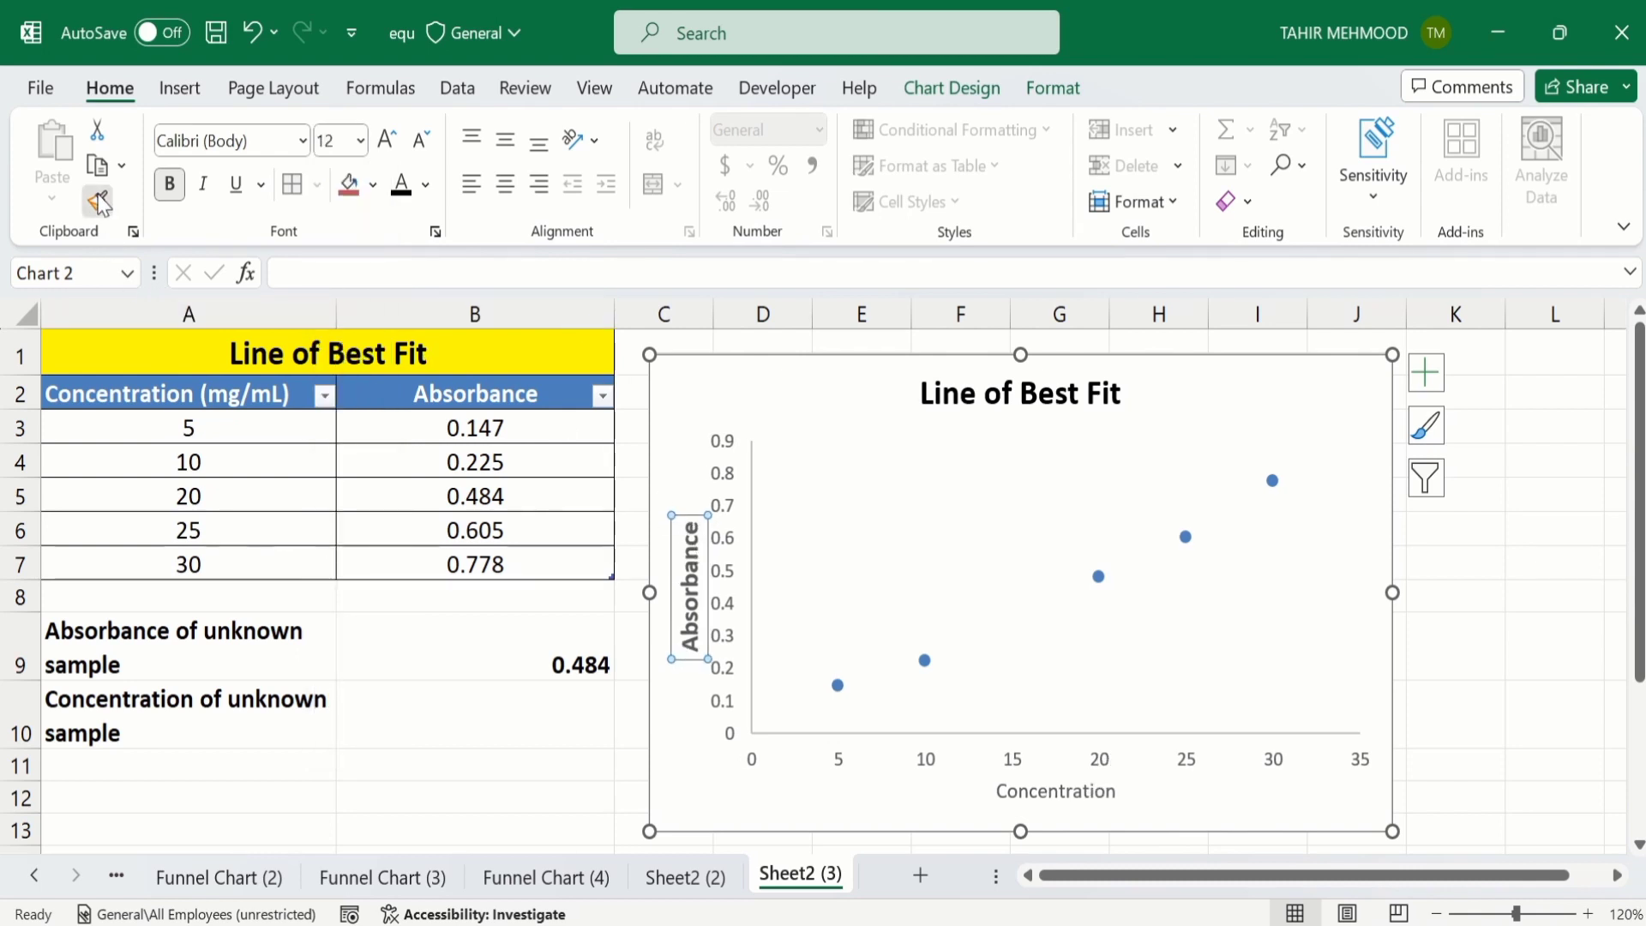
{"action": "left_click", "coordinate": [1028, 787]}
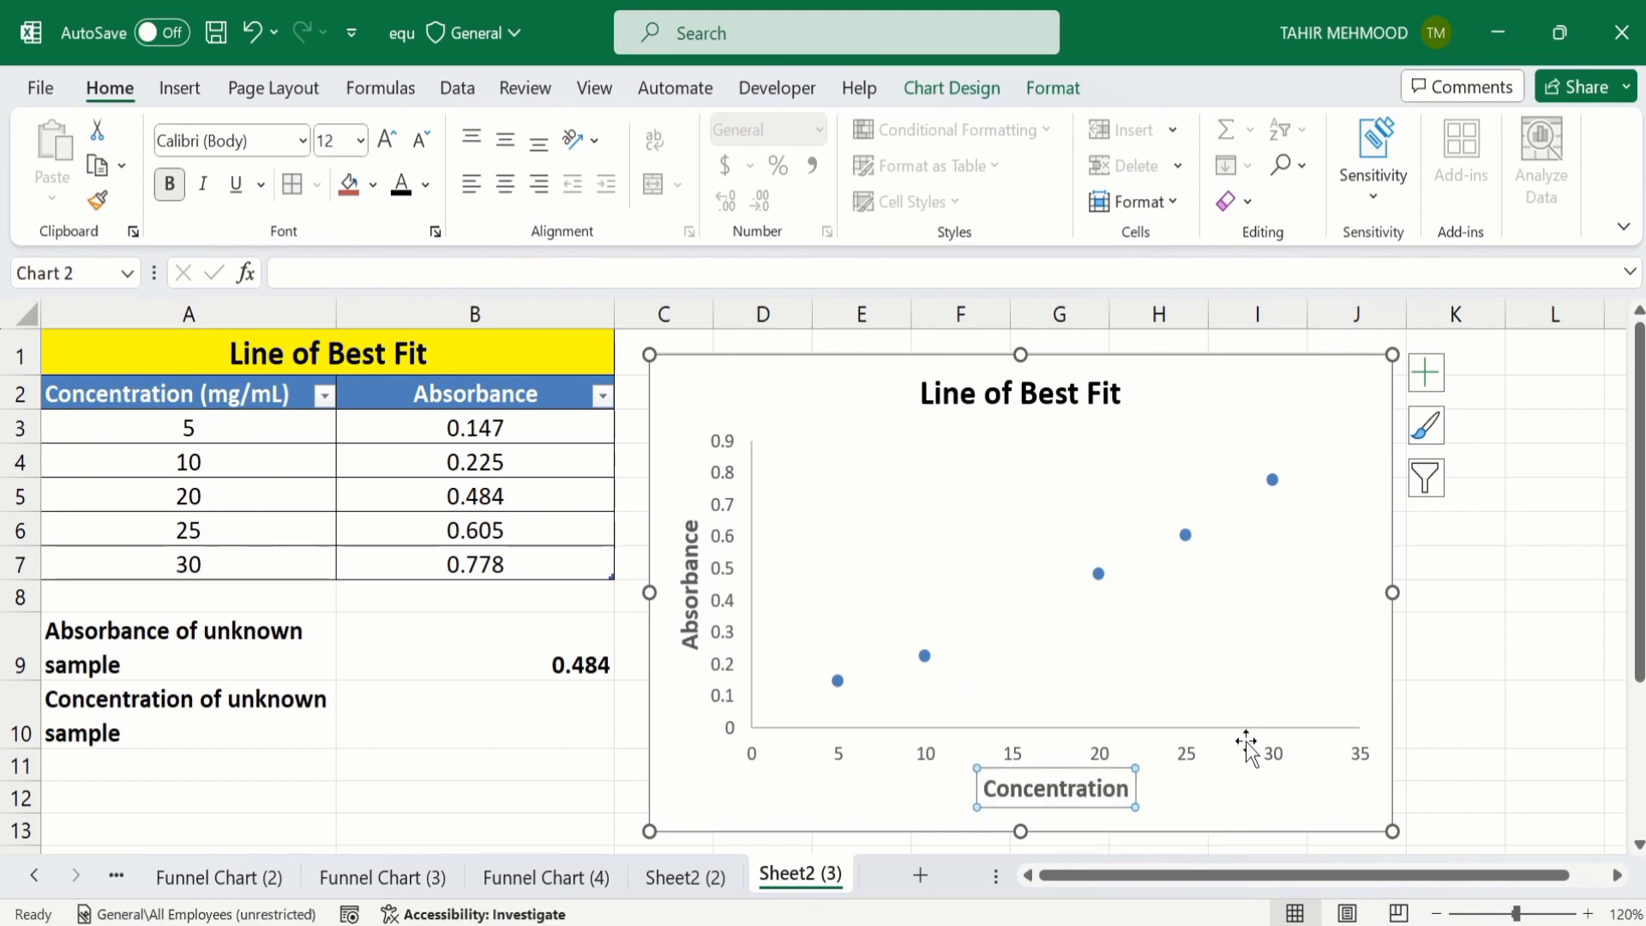
{"action": "left_click", "coordinate": [1467, 646]}
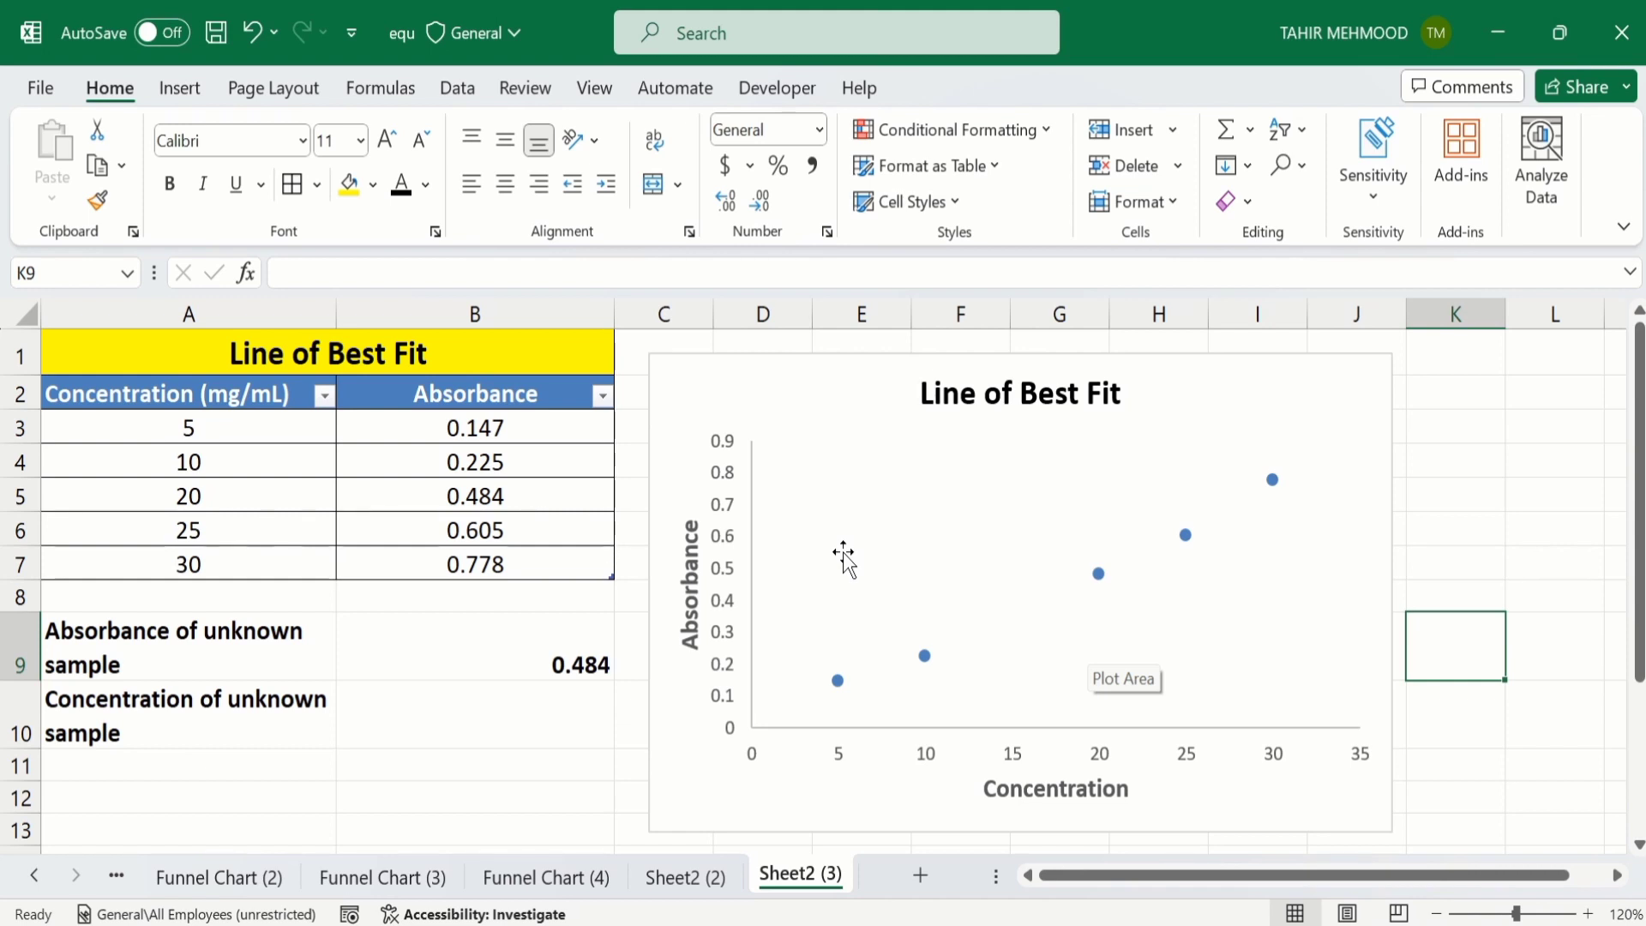
Add a linear trendline to the Absorbance data series in the scatter chart
{"action": "left_click", "coordinate": [926, 657]}
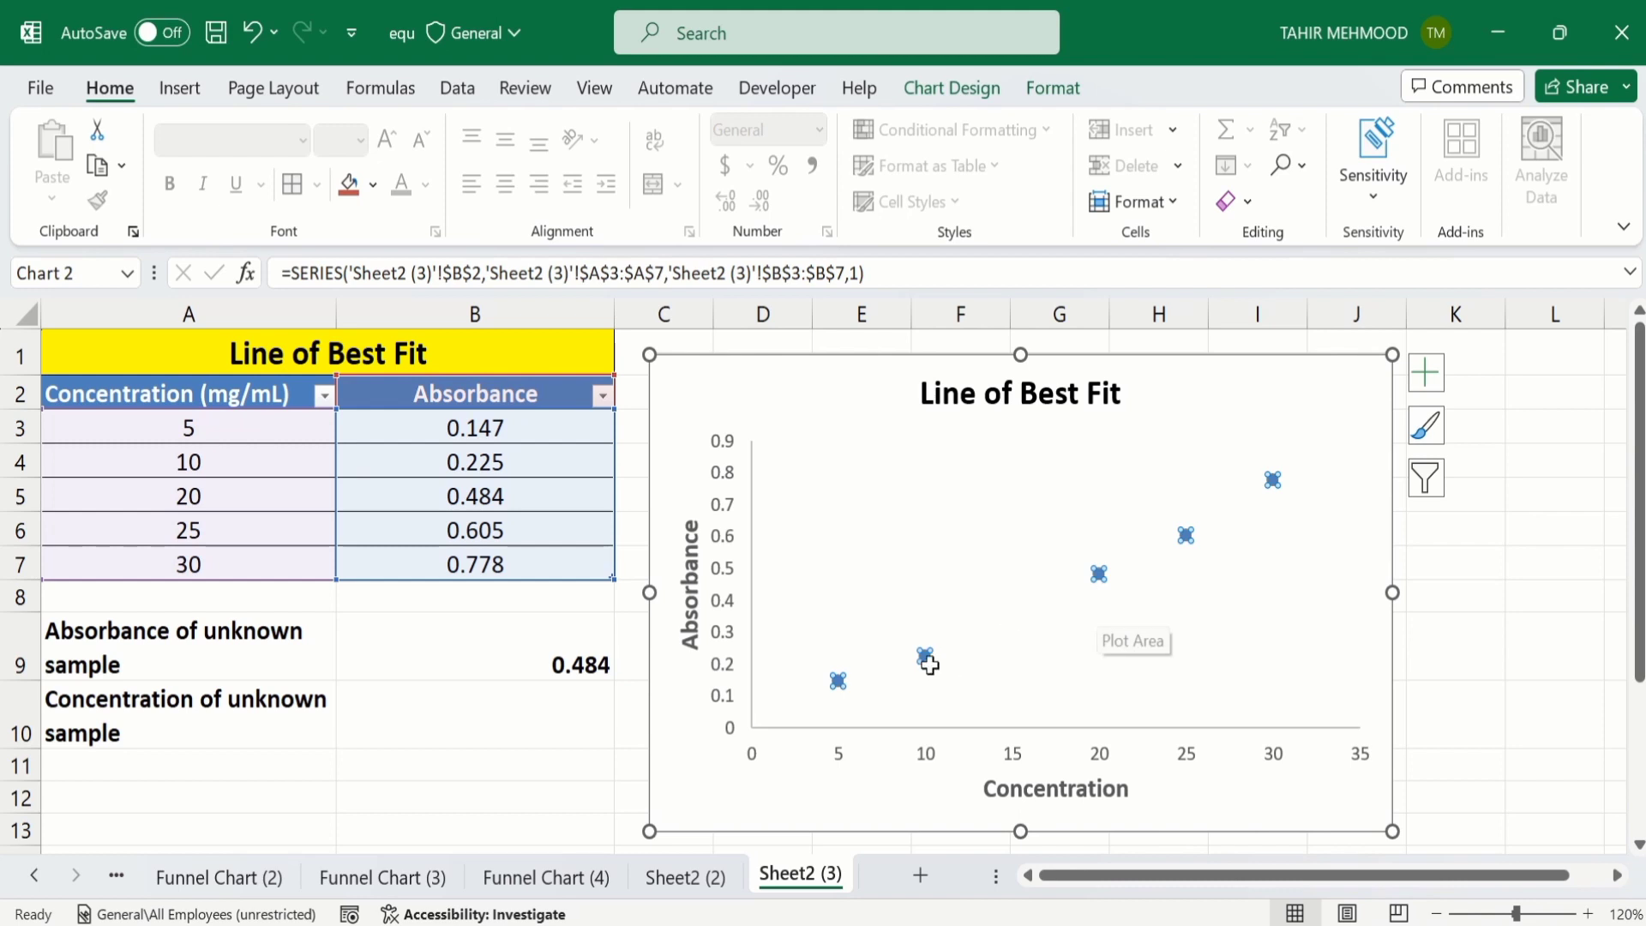
{"action": "mouse_move", "coordinate": [924, 657]}
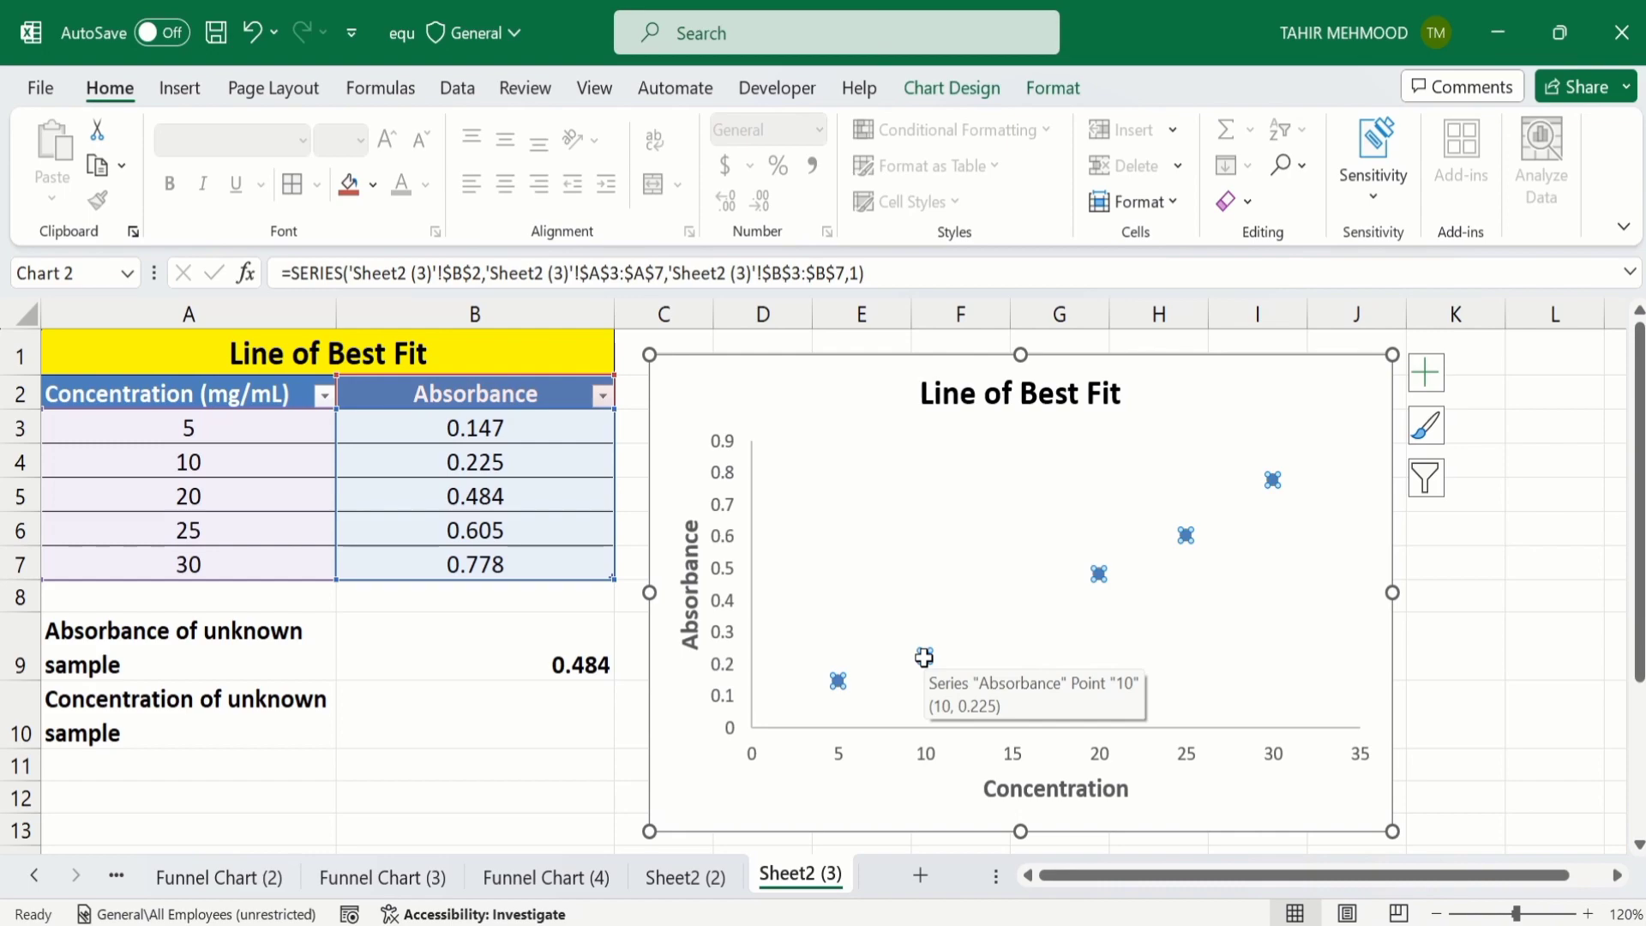
{"action": "right_click", "coordinate": [925, 656]}
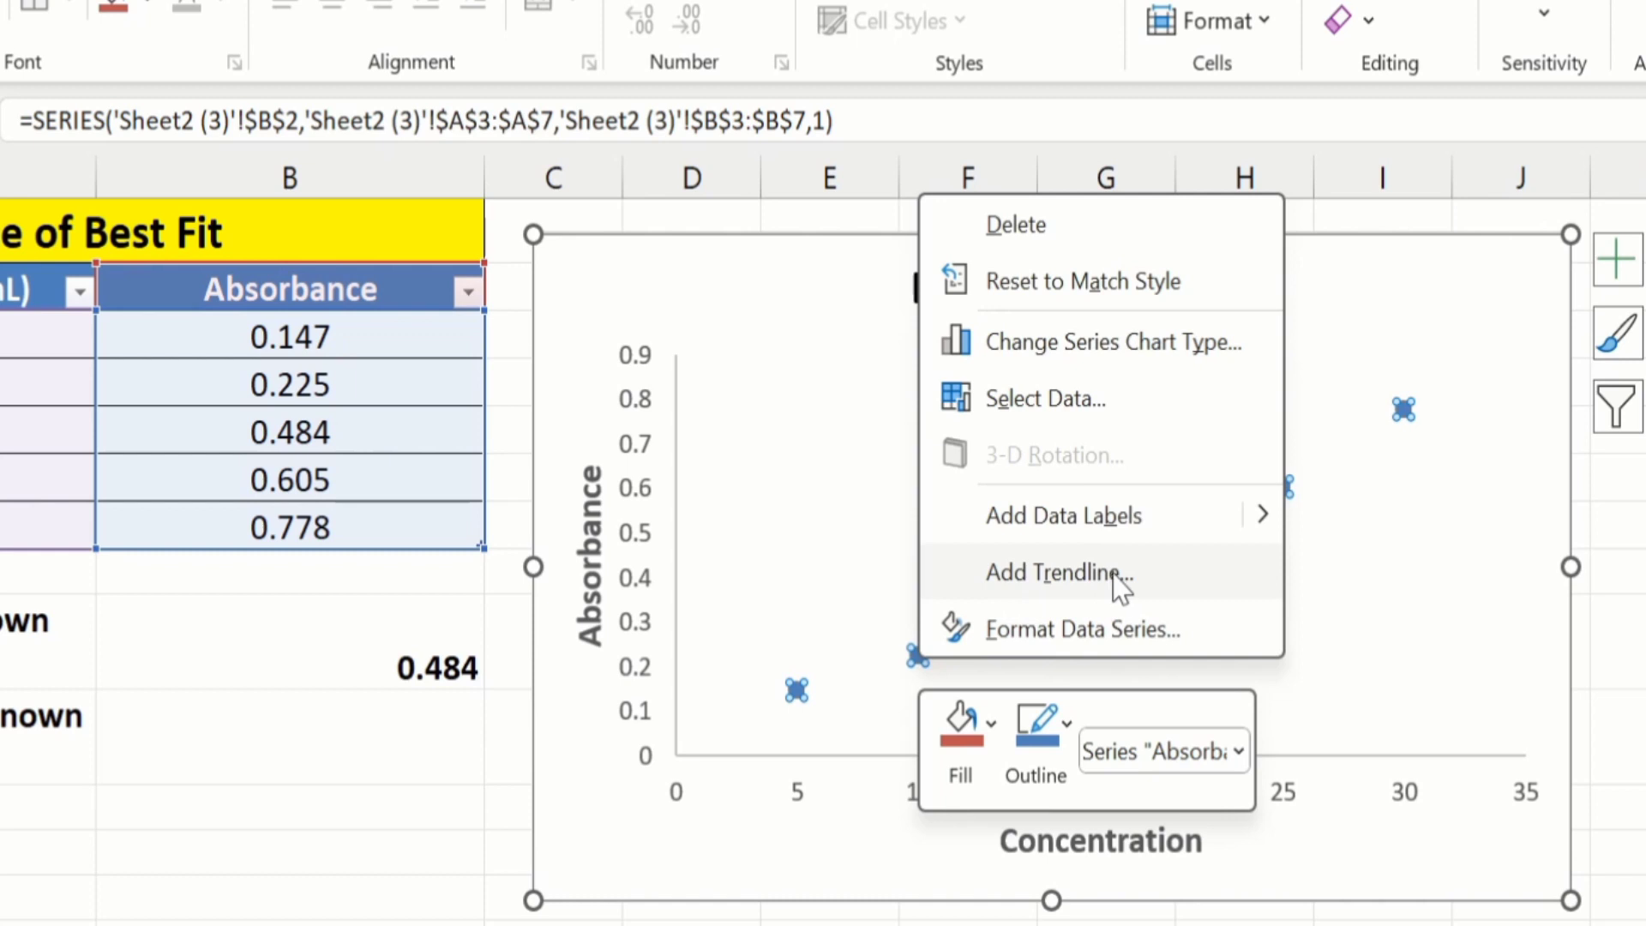
{"action": "left_click", "coordinate": [1116, 578]}
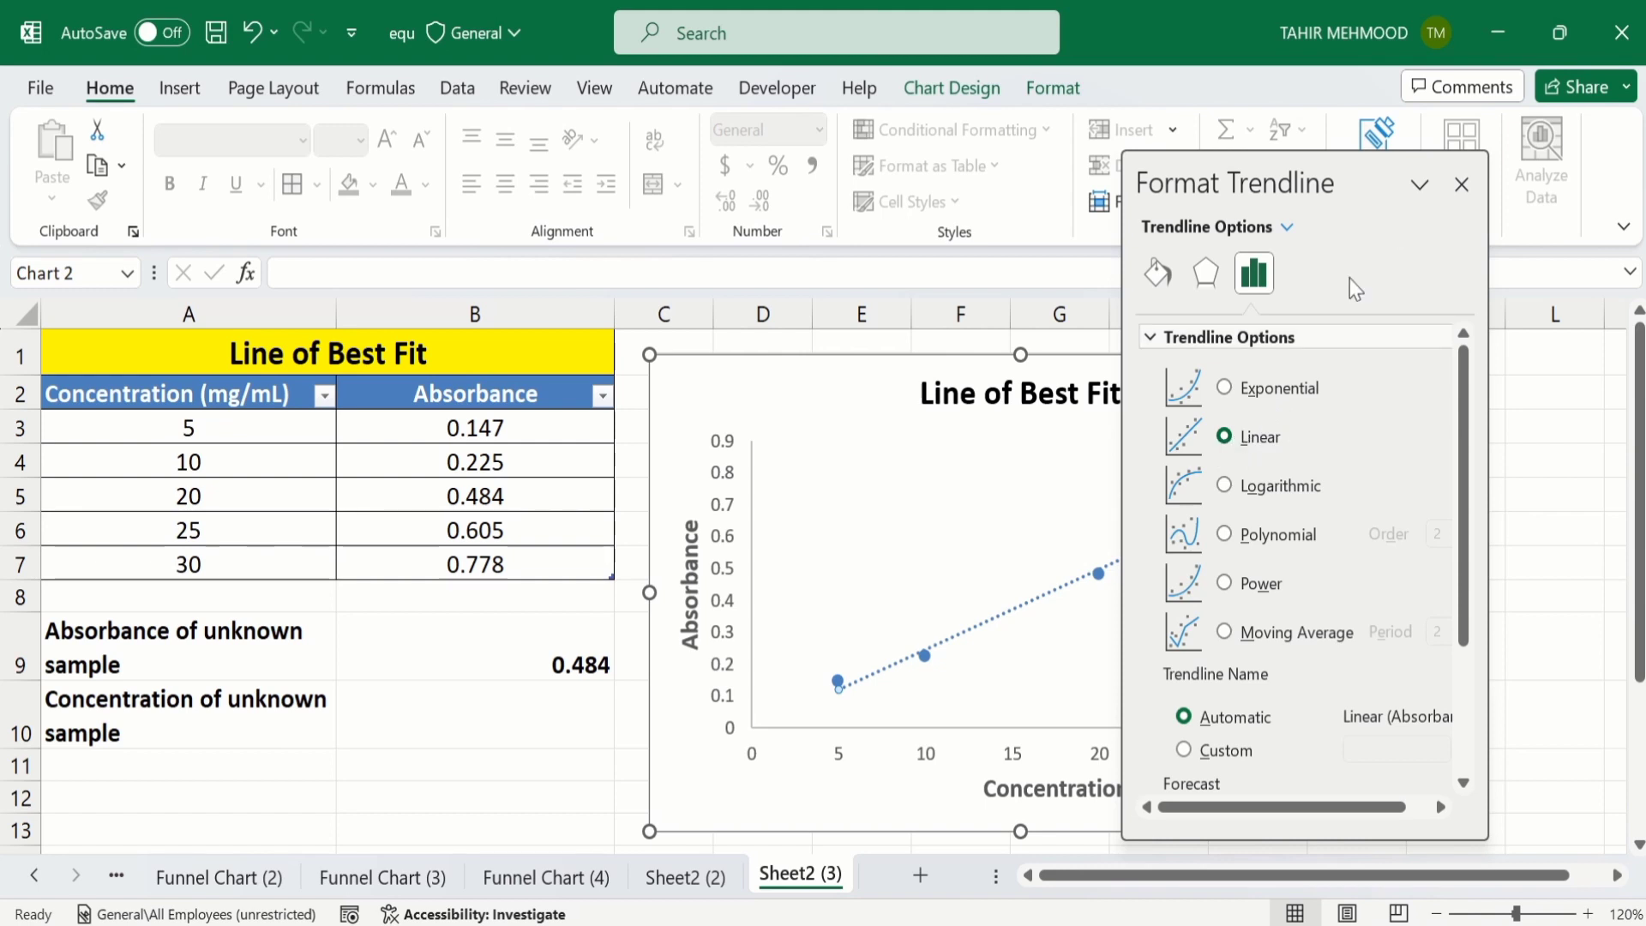
{"action": "left_click", "coordinate": [1461, 185]}
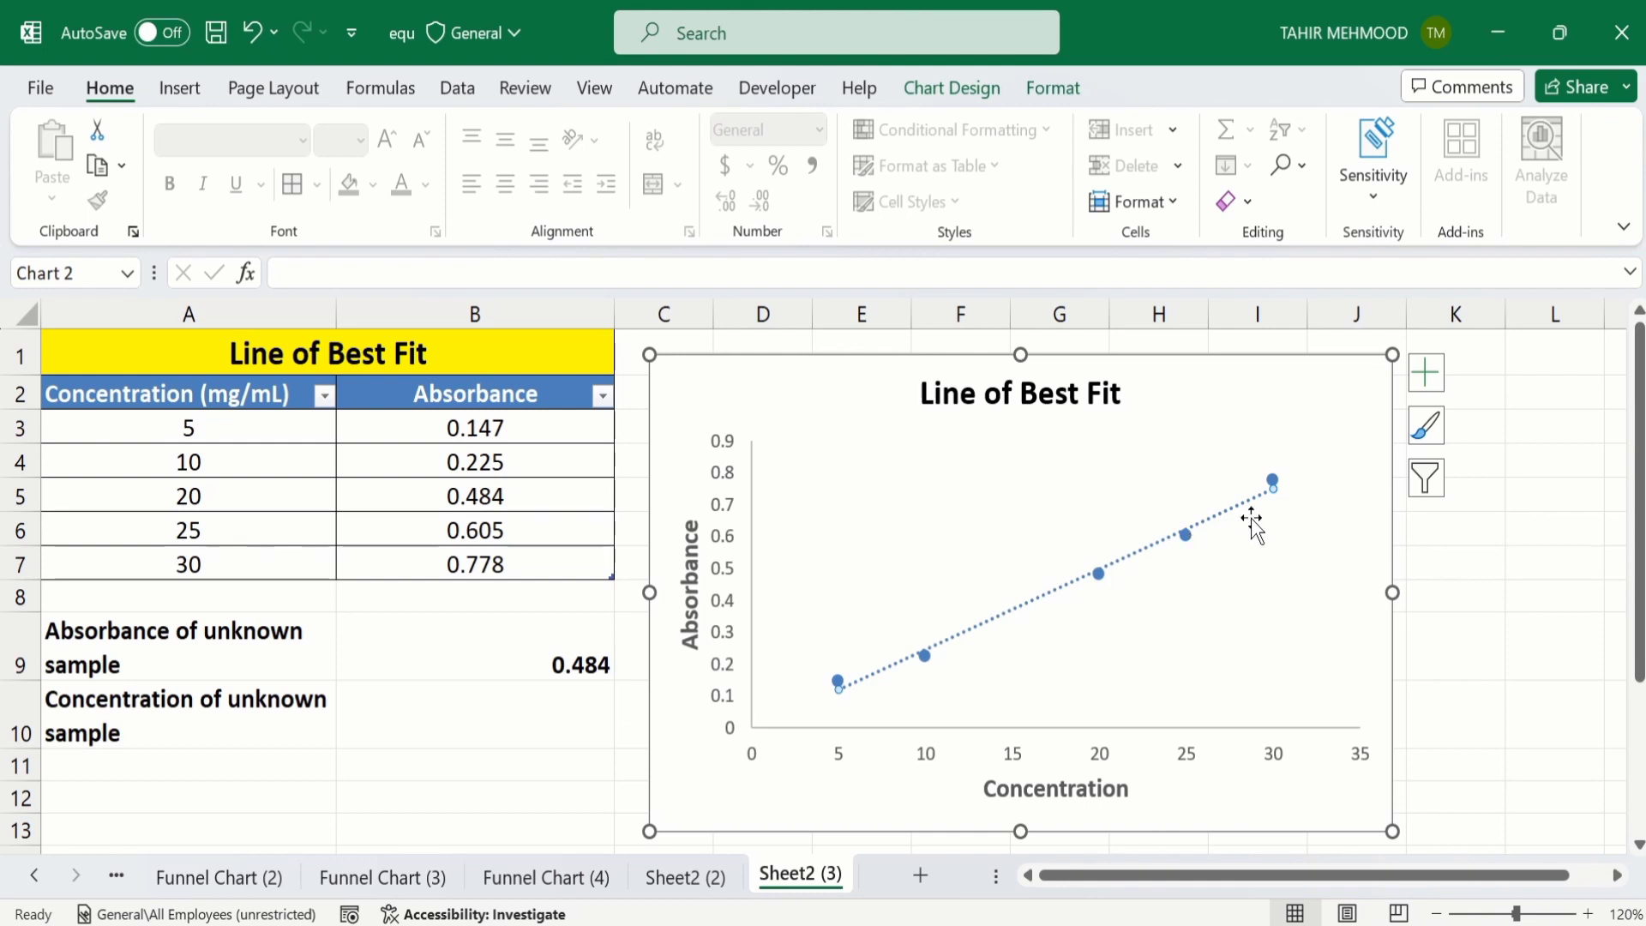
Format the trendline with a black line colour
{"action": "right_click", "coordinate": [1022, 605]}
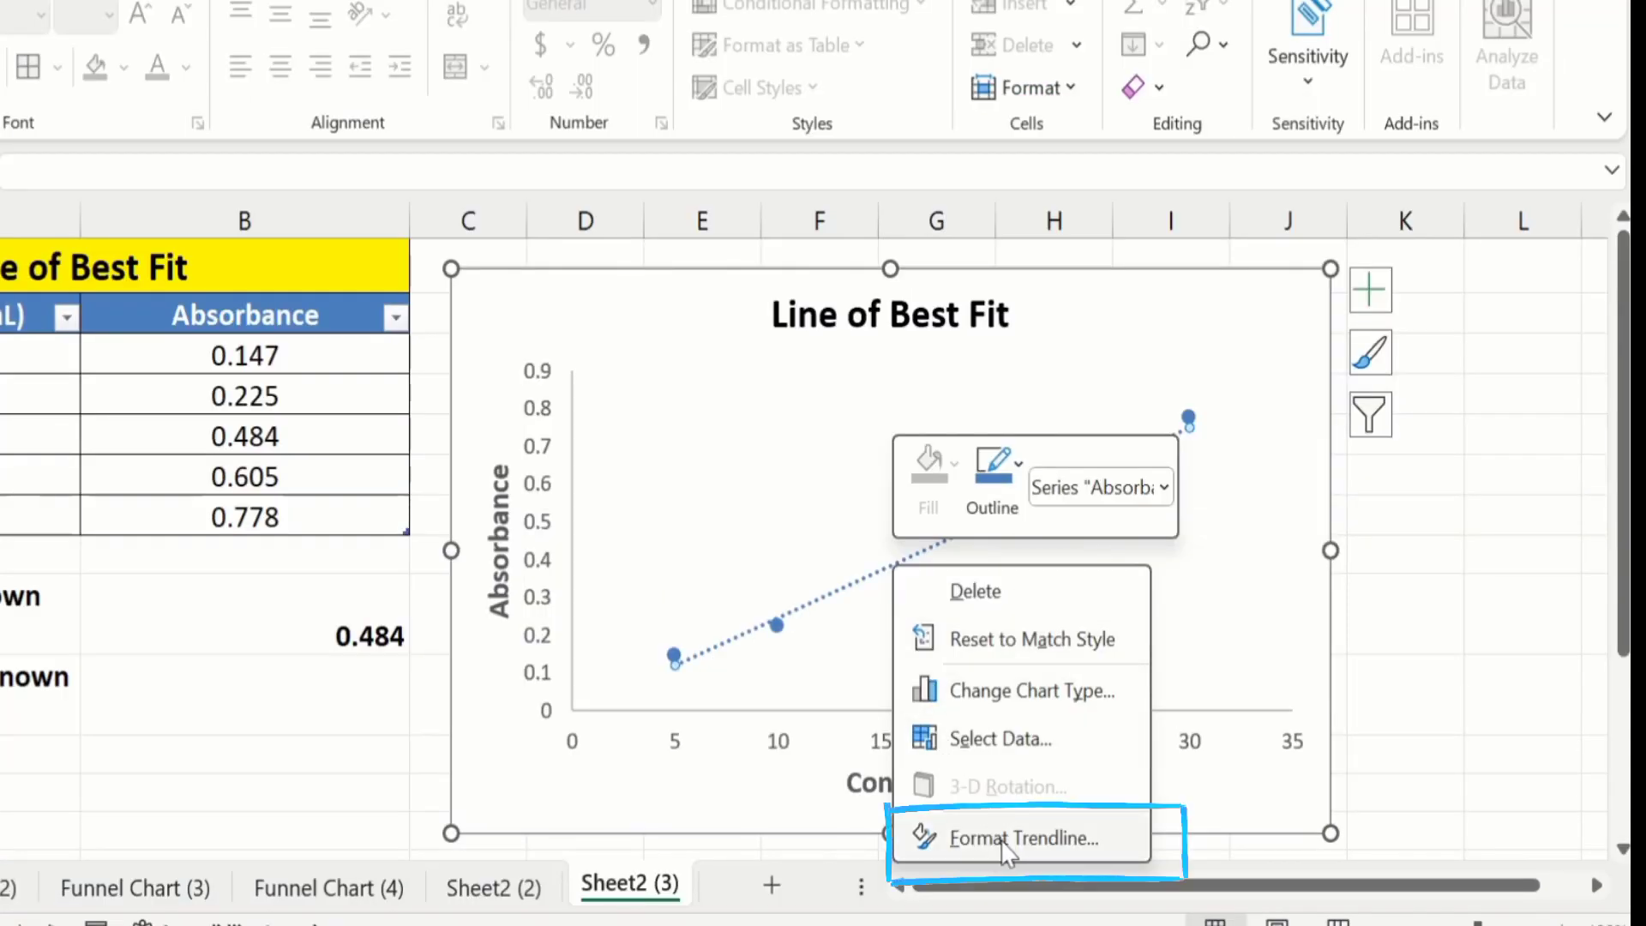
{"action": "left_click", "coordinate": [1007, 839]}
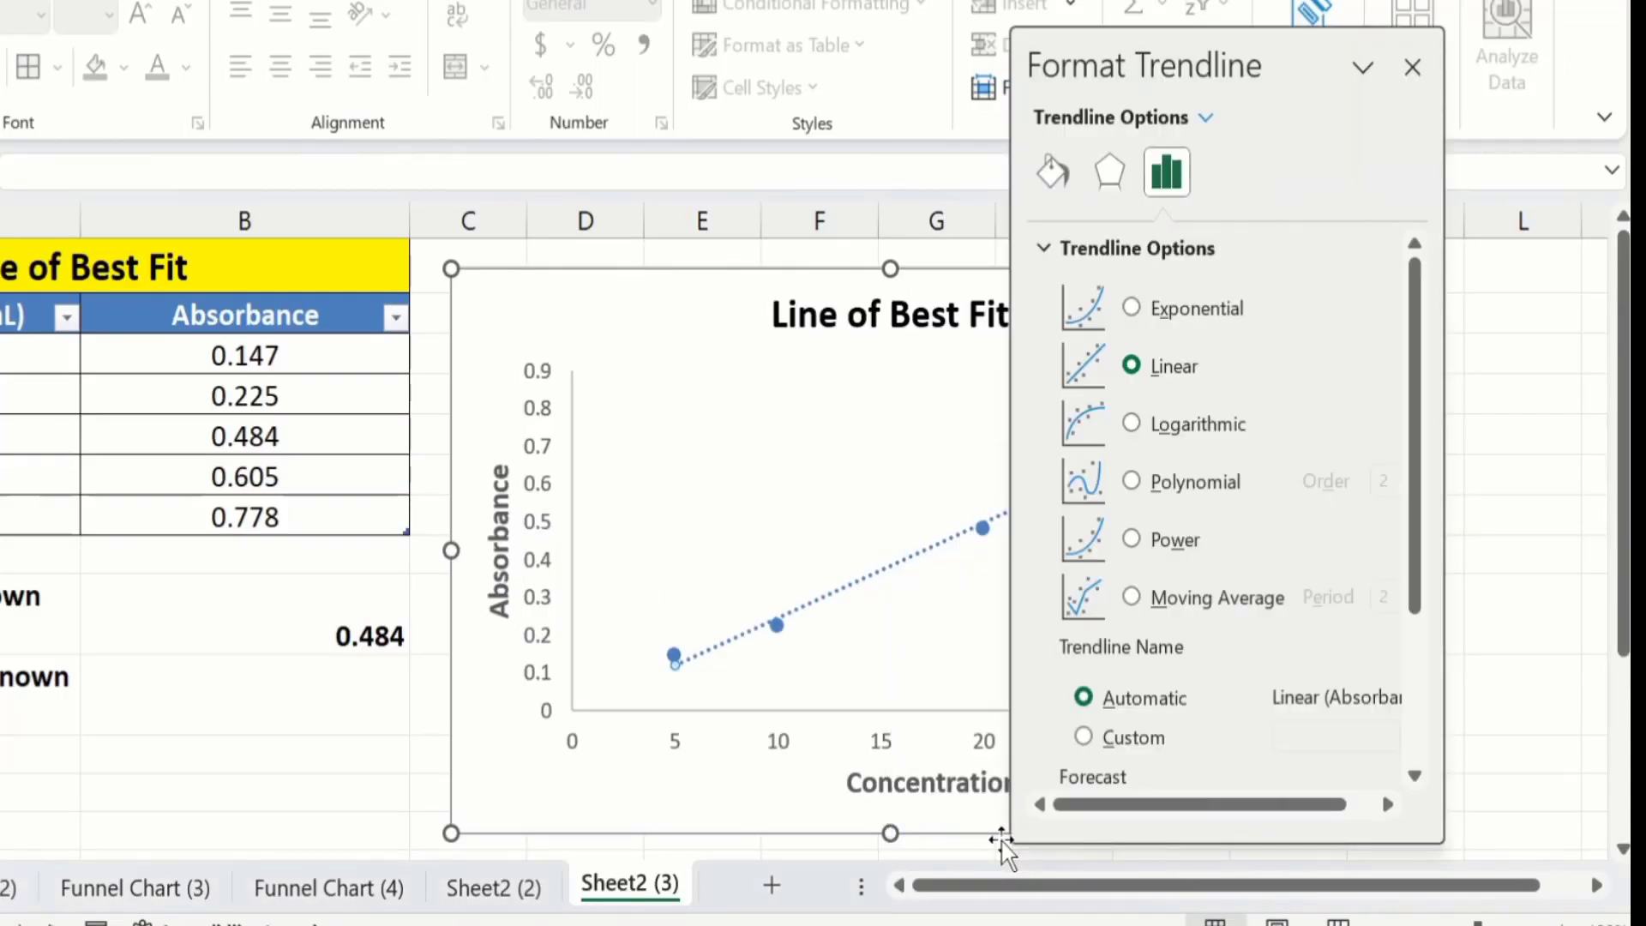
{"action": "left_click", "coordinate": [1050, 187]}
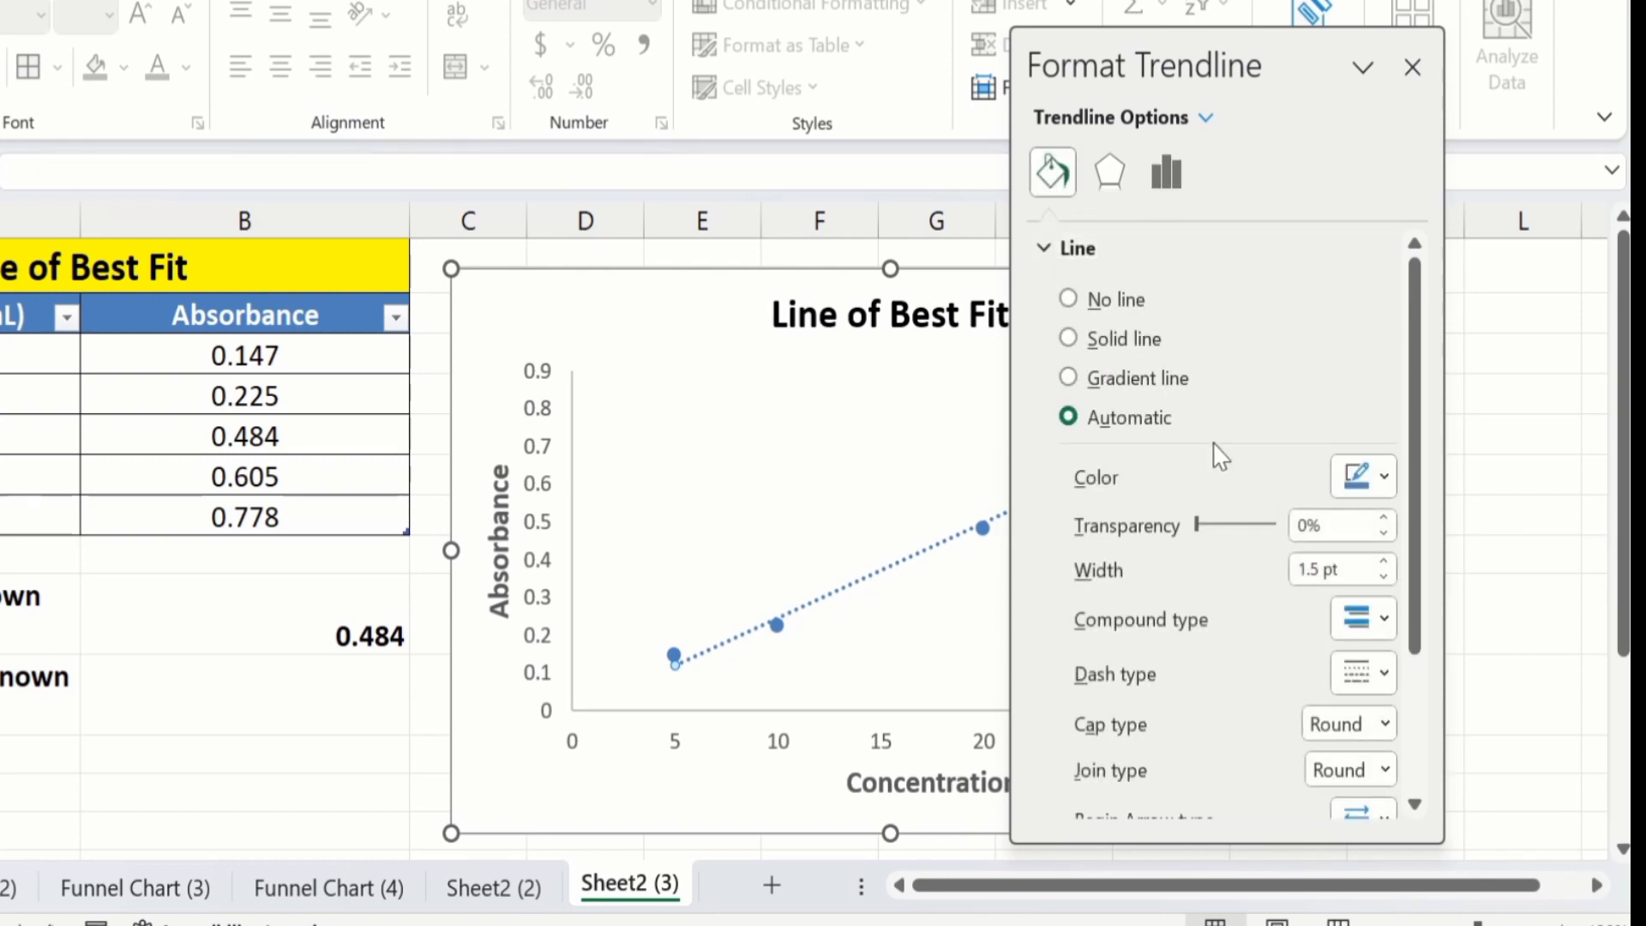
{"action": "left_click", "coordinate": [1388, 482]}
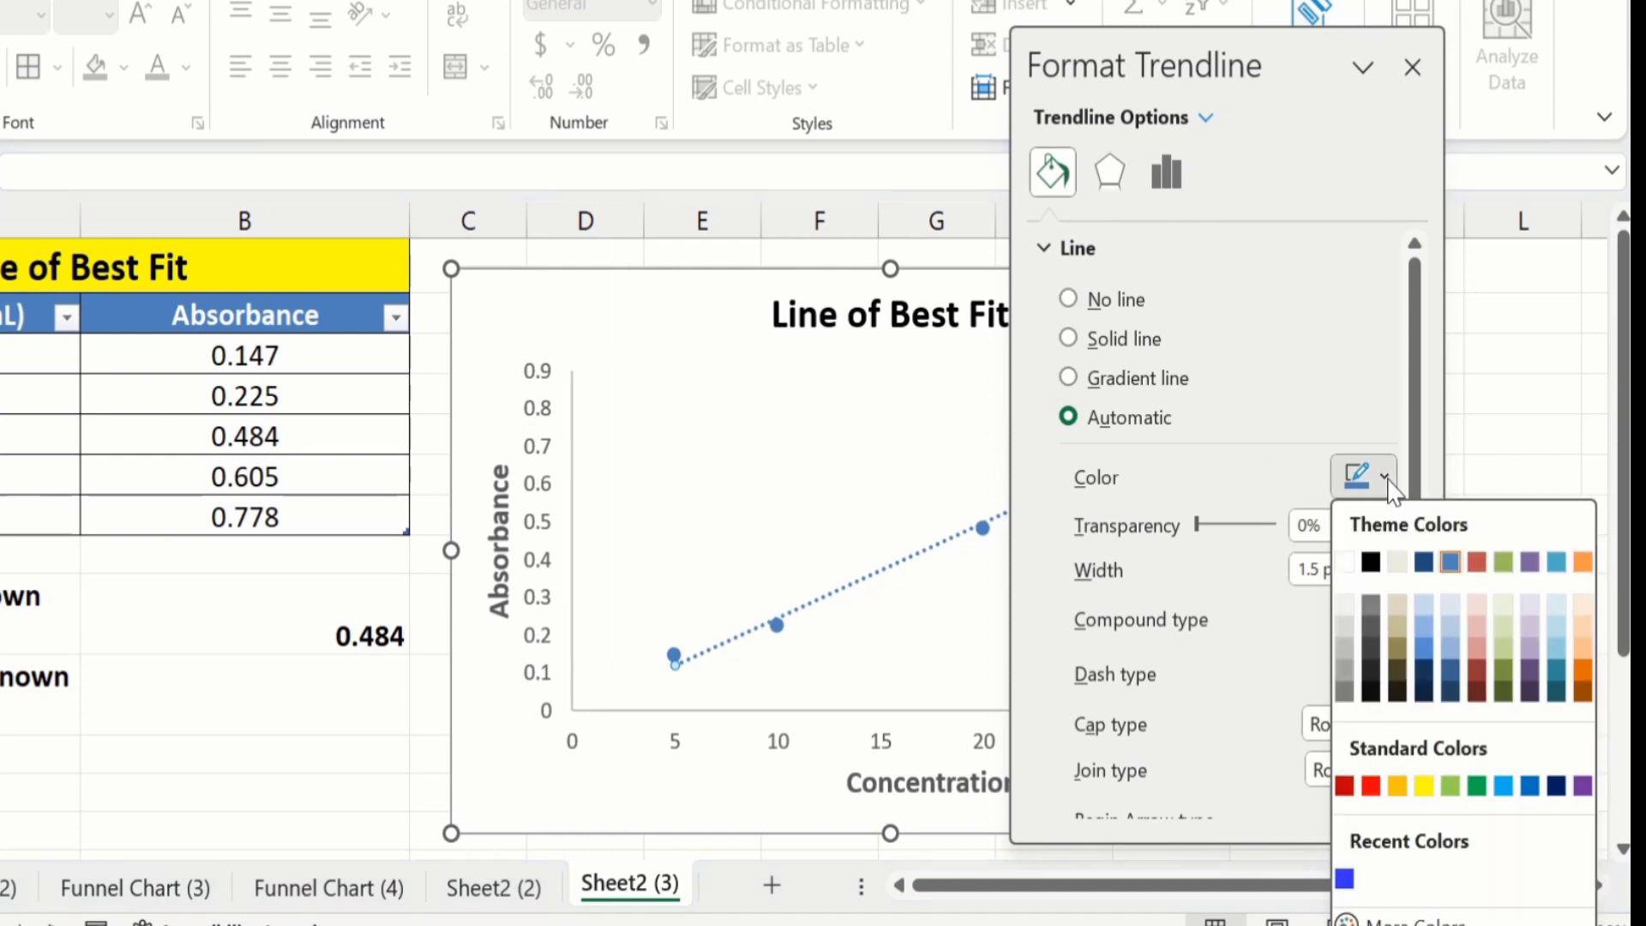
{"action": "left_click", "coordinate": [1372, 564]}
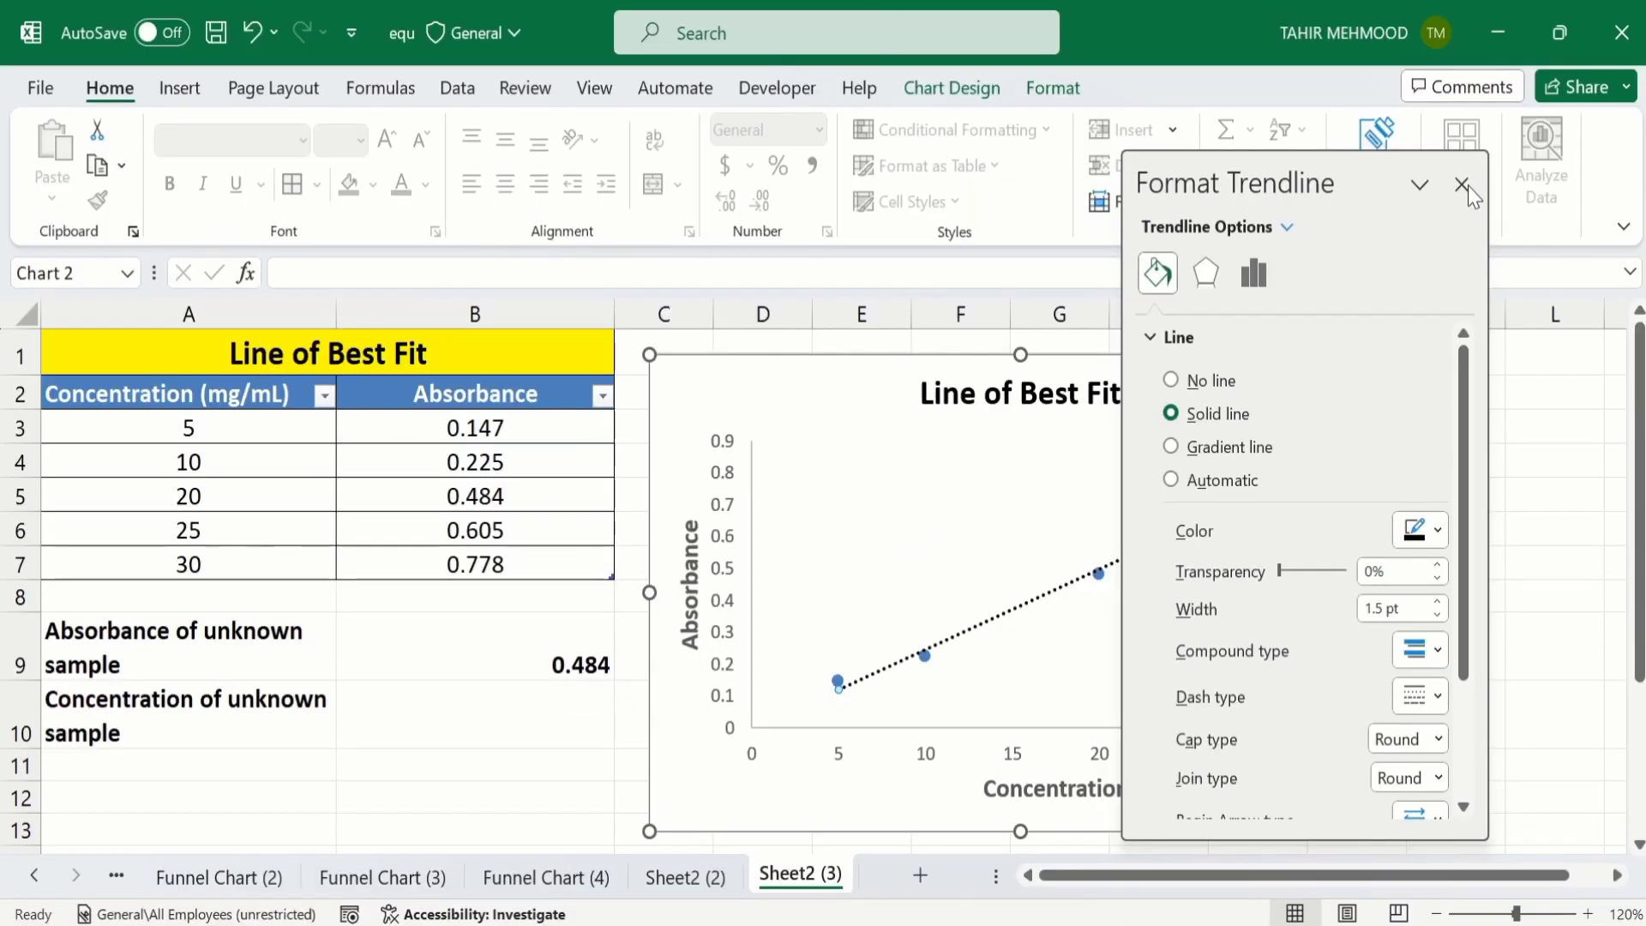
{"action": "left_click", "coordinate": [1413, 67]}
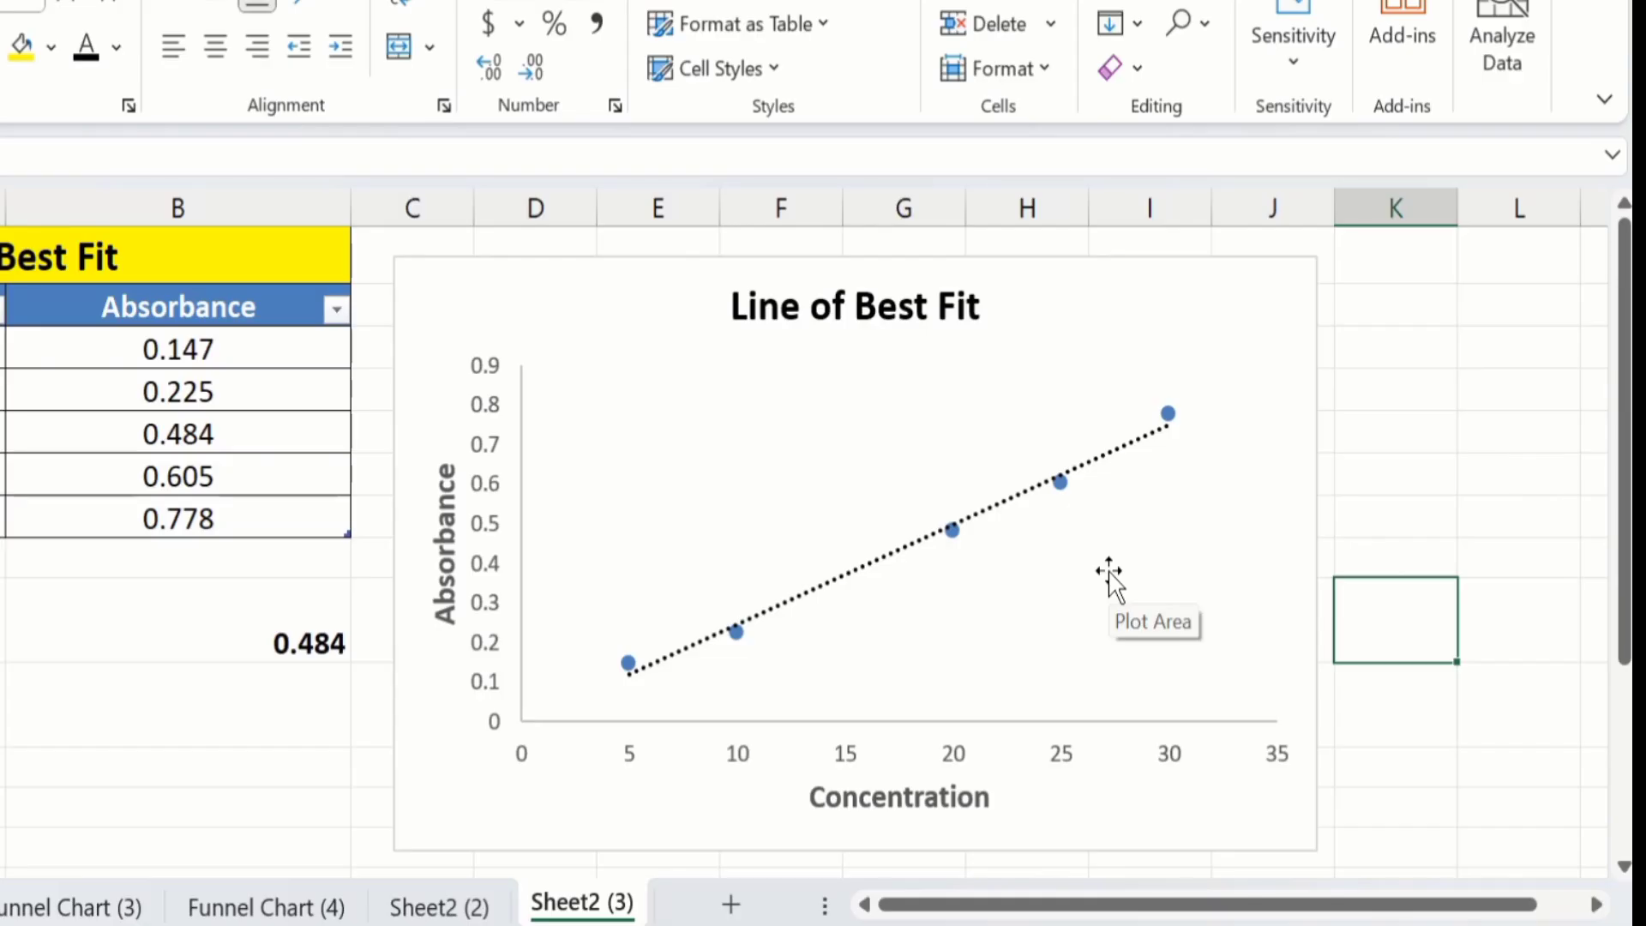
Display the trendline's equation and R-squared value on the chart
{"action": "left_click", "coordinate": [870, 572]}
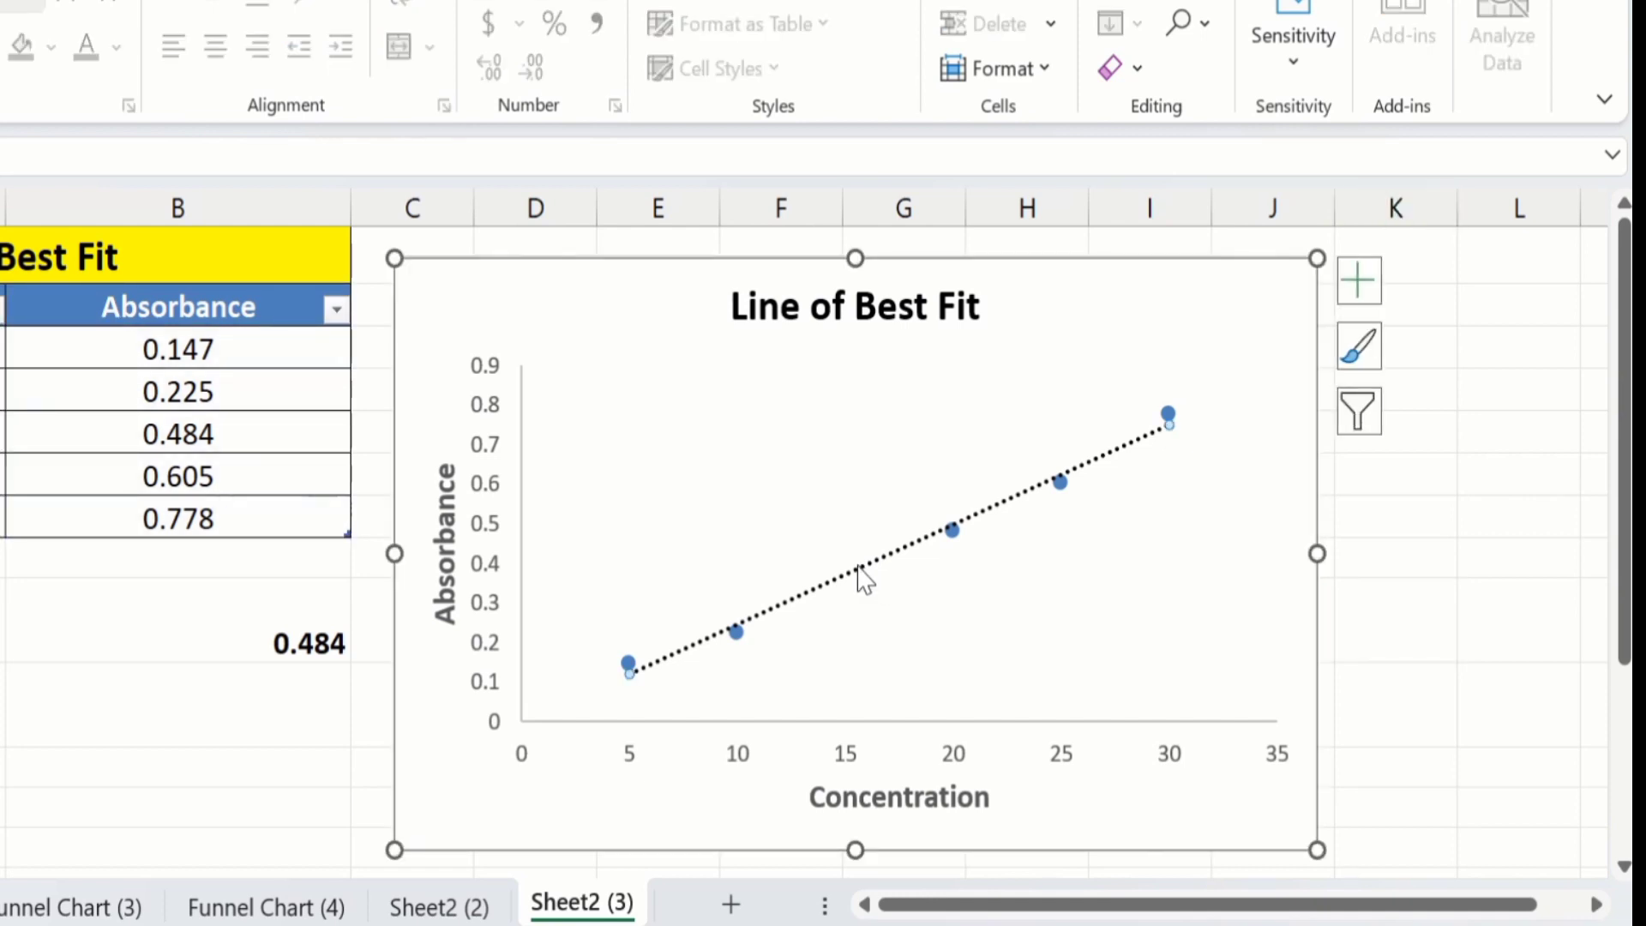
{"action": "right_click", "coordinate": [862, 578]}
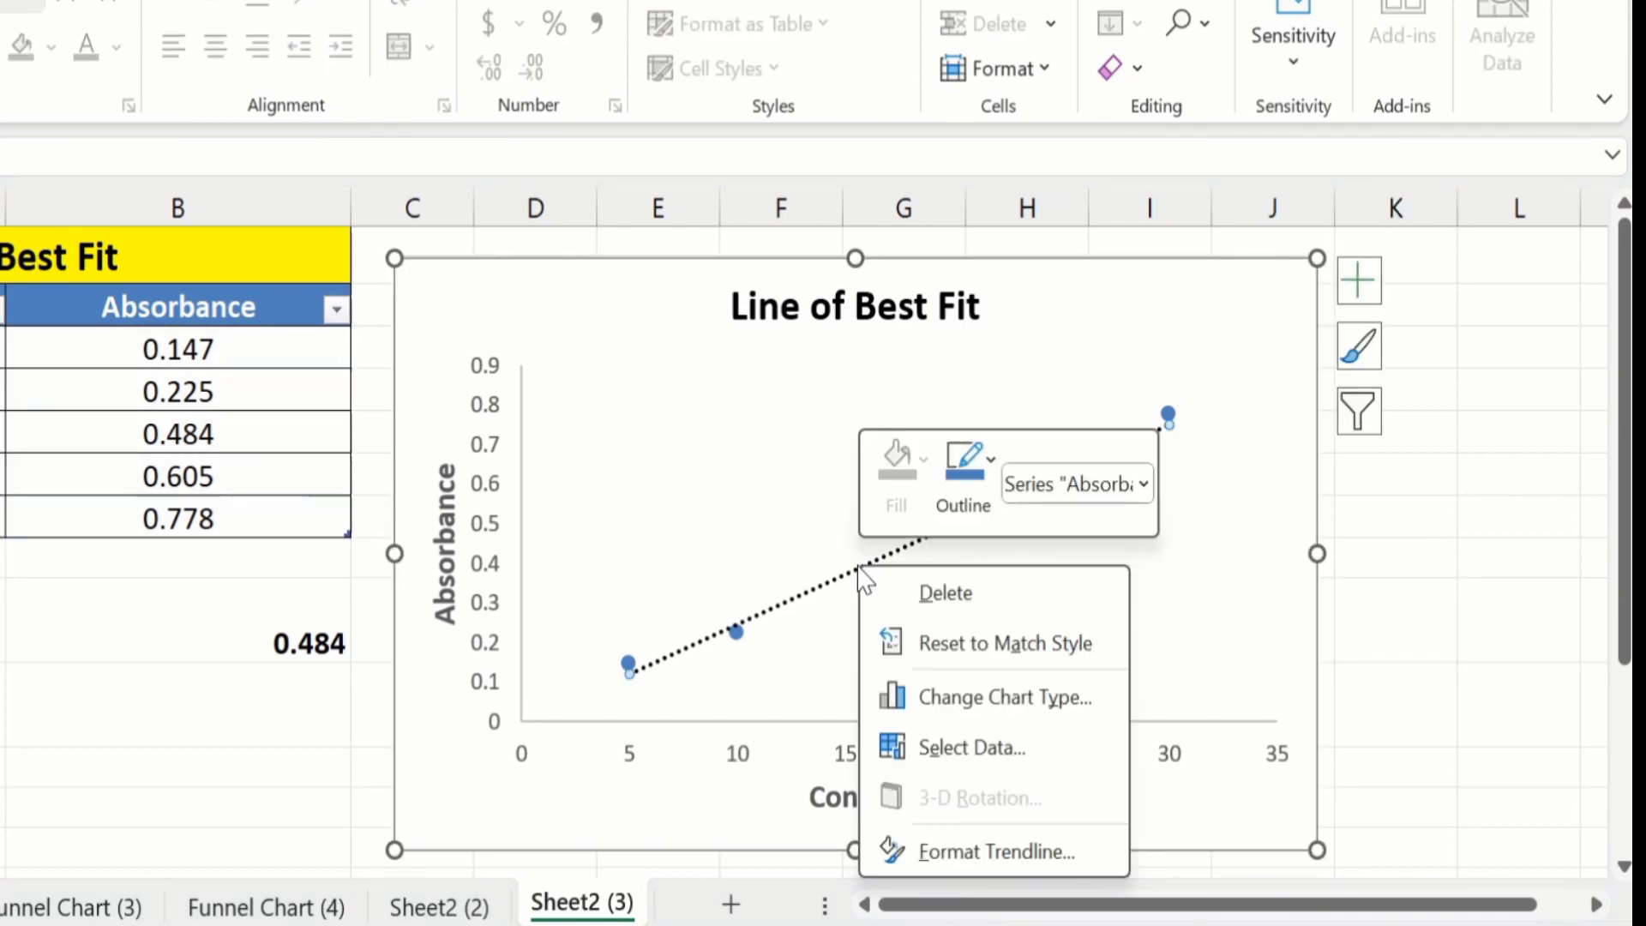
{"action": "left_click", "coordinate": [961, 852]}
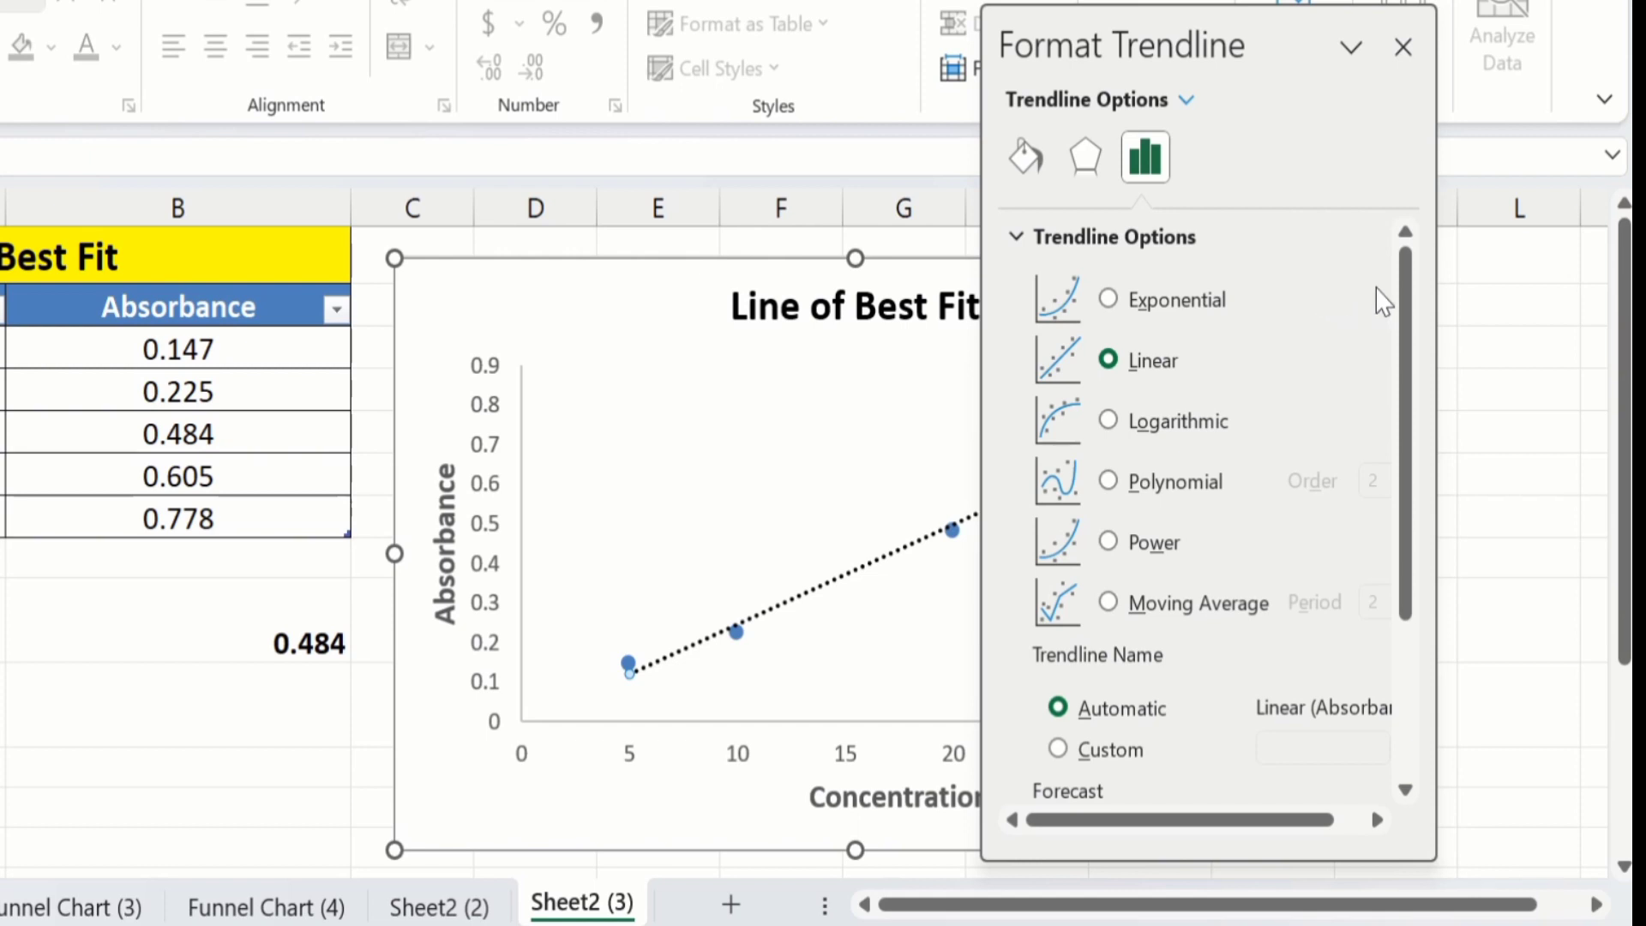
{"action": "left_click", "coordinate": [1166, 150]}
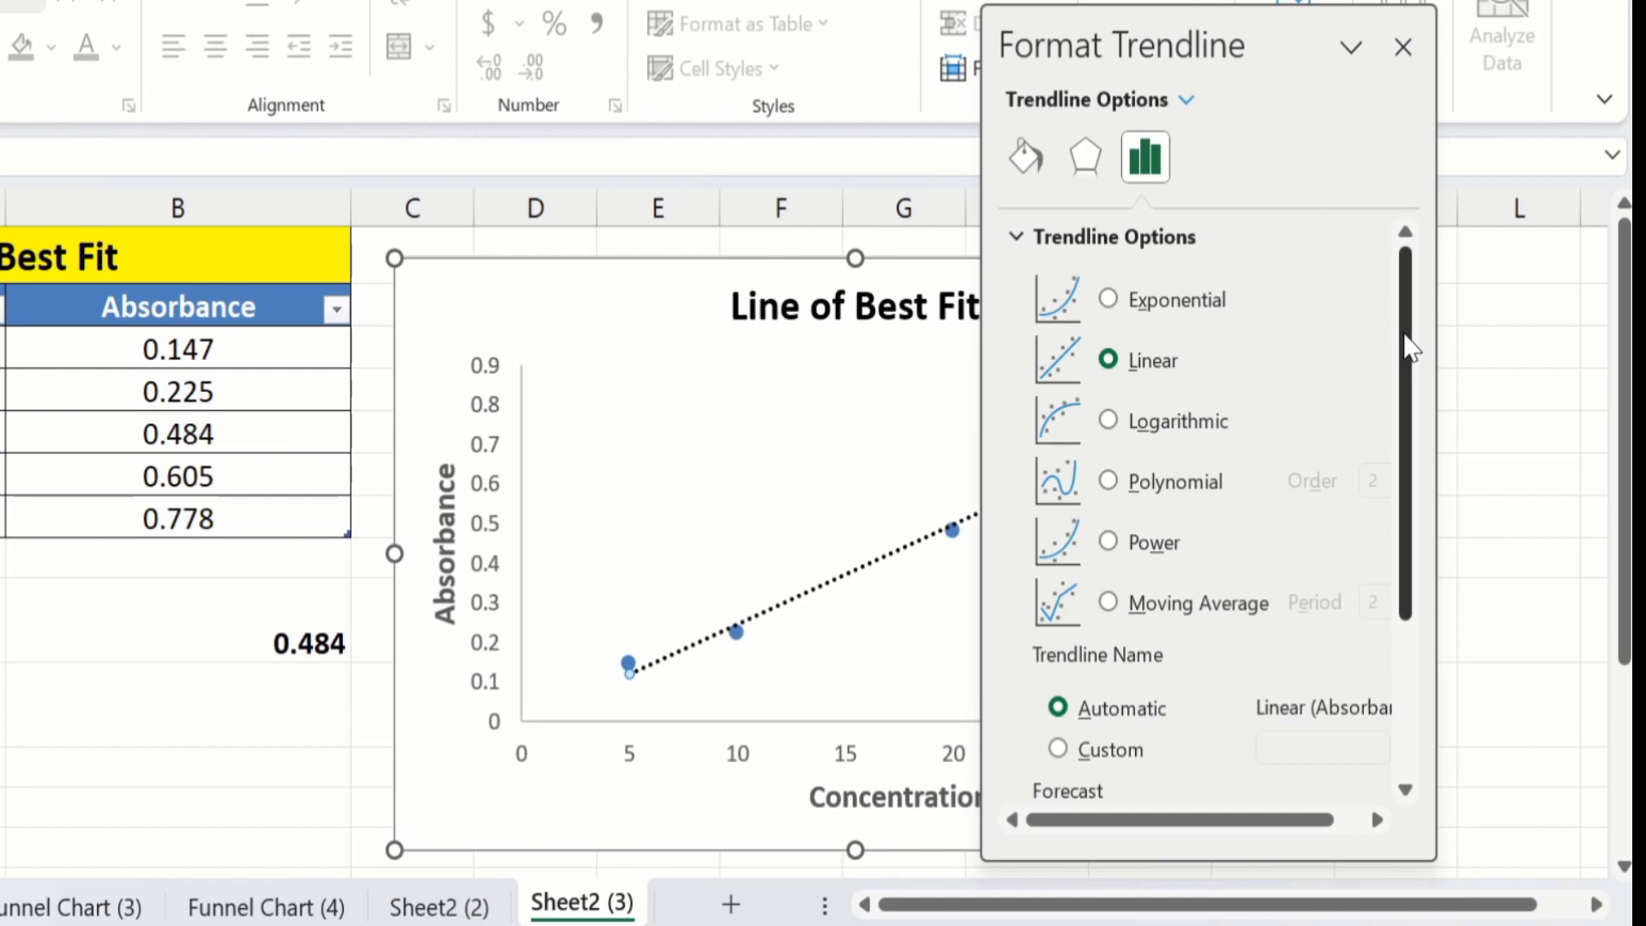
{"action": "left_click_drag", "start_coordinate": [1409, 347], "coordinate": [1431, 528]}
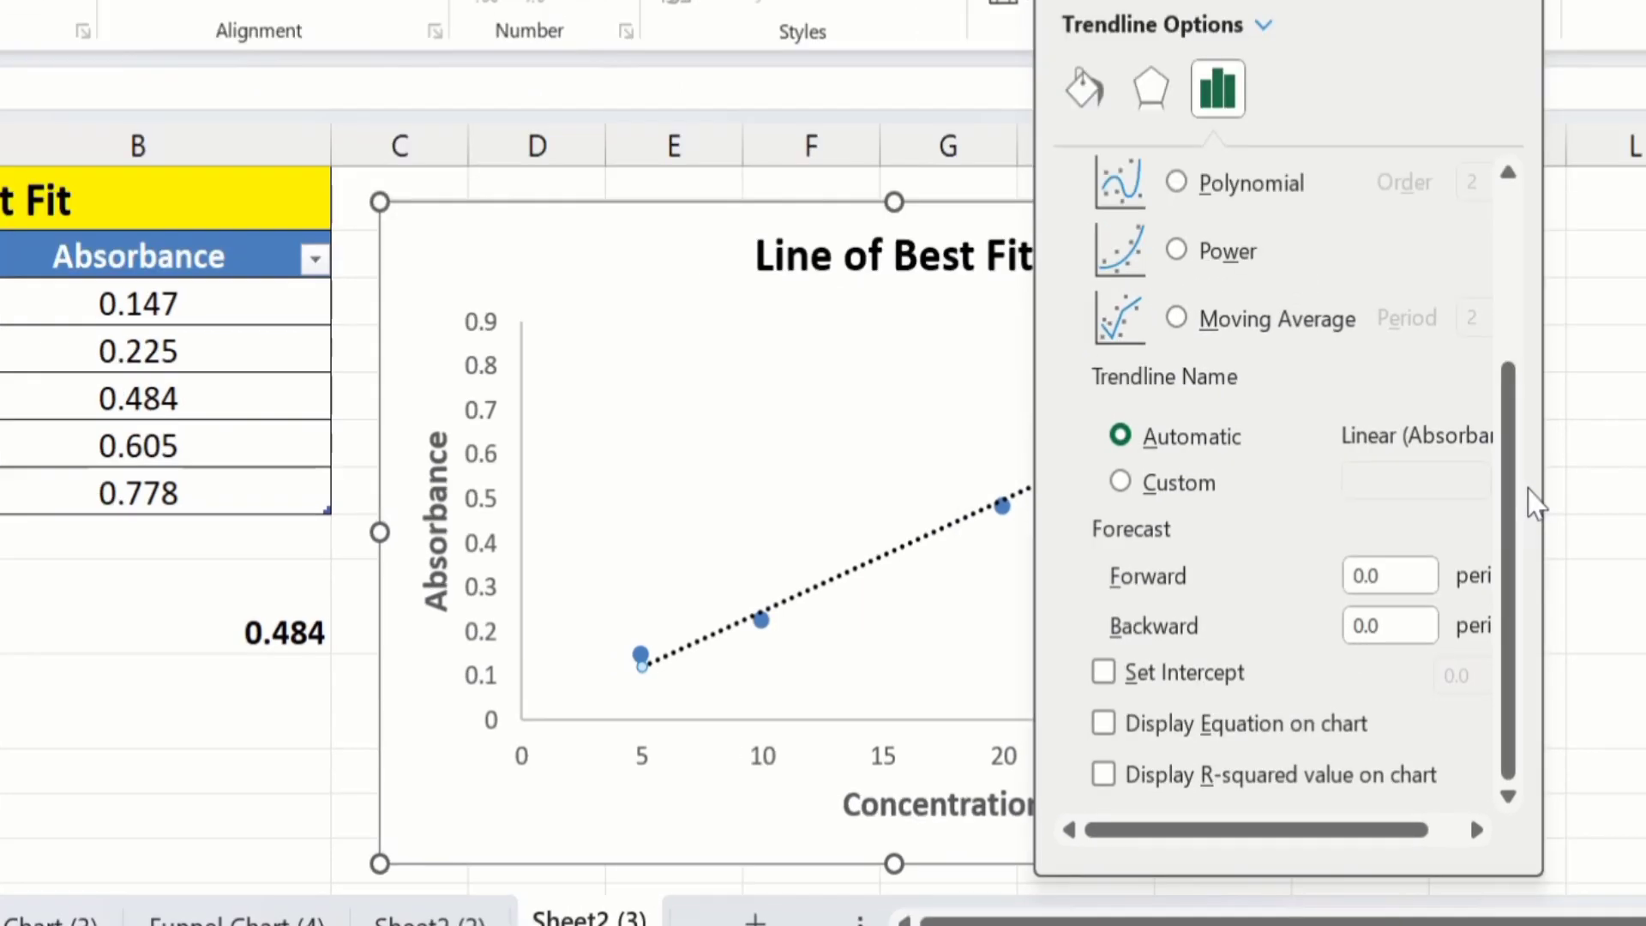
{"action": "left_click", "coordinate": [1097, 774]}
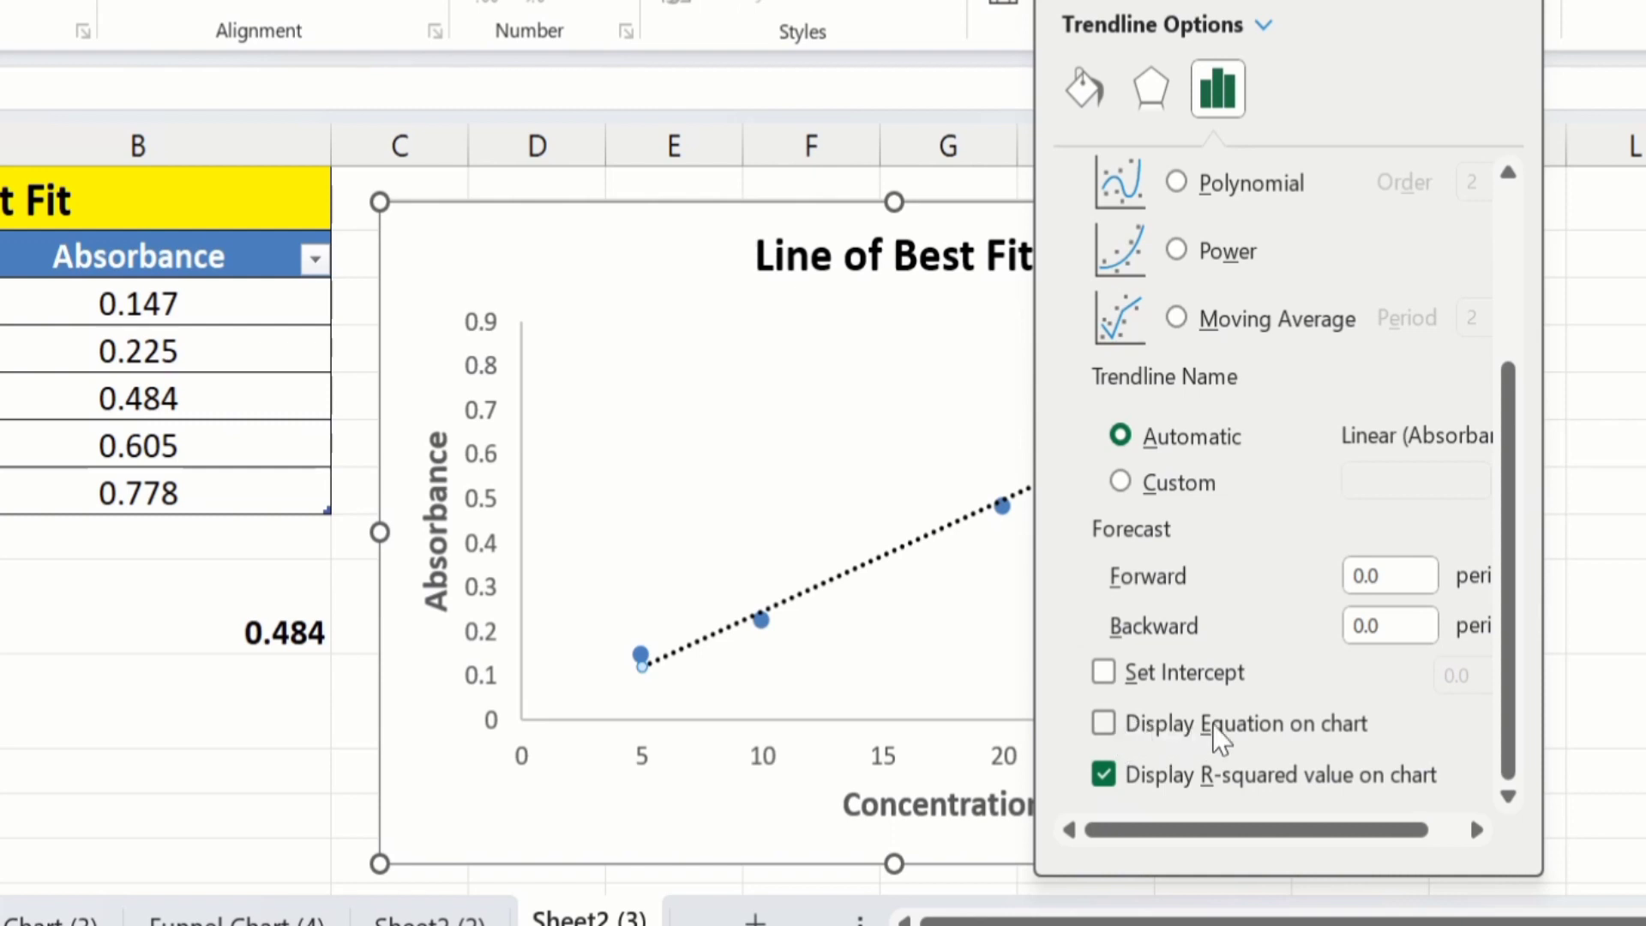
{"action": "left_click", "coordinate": [1103, 725]}
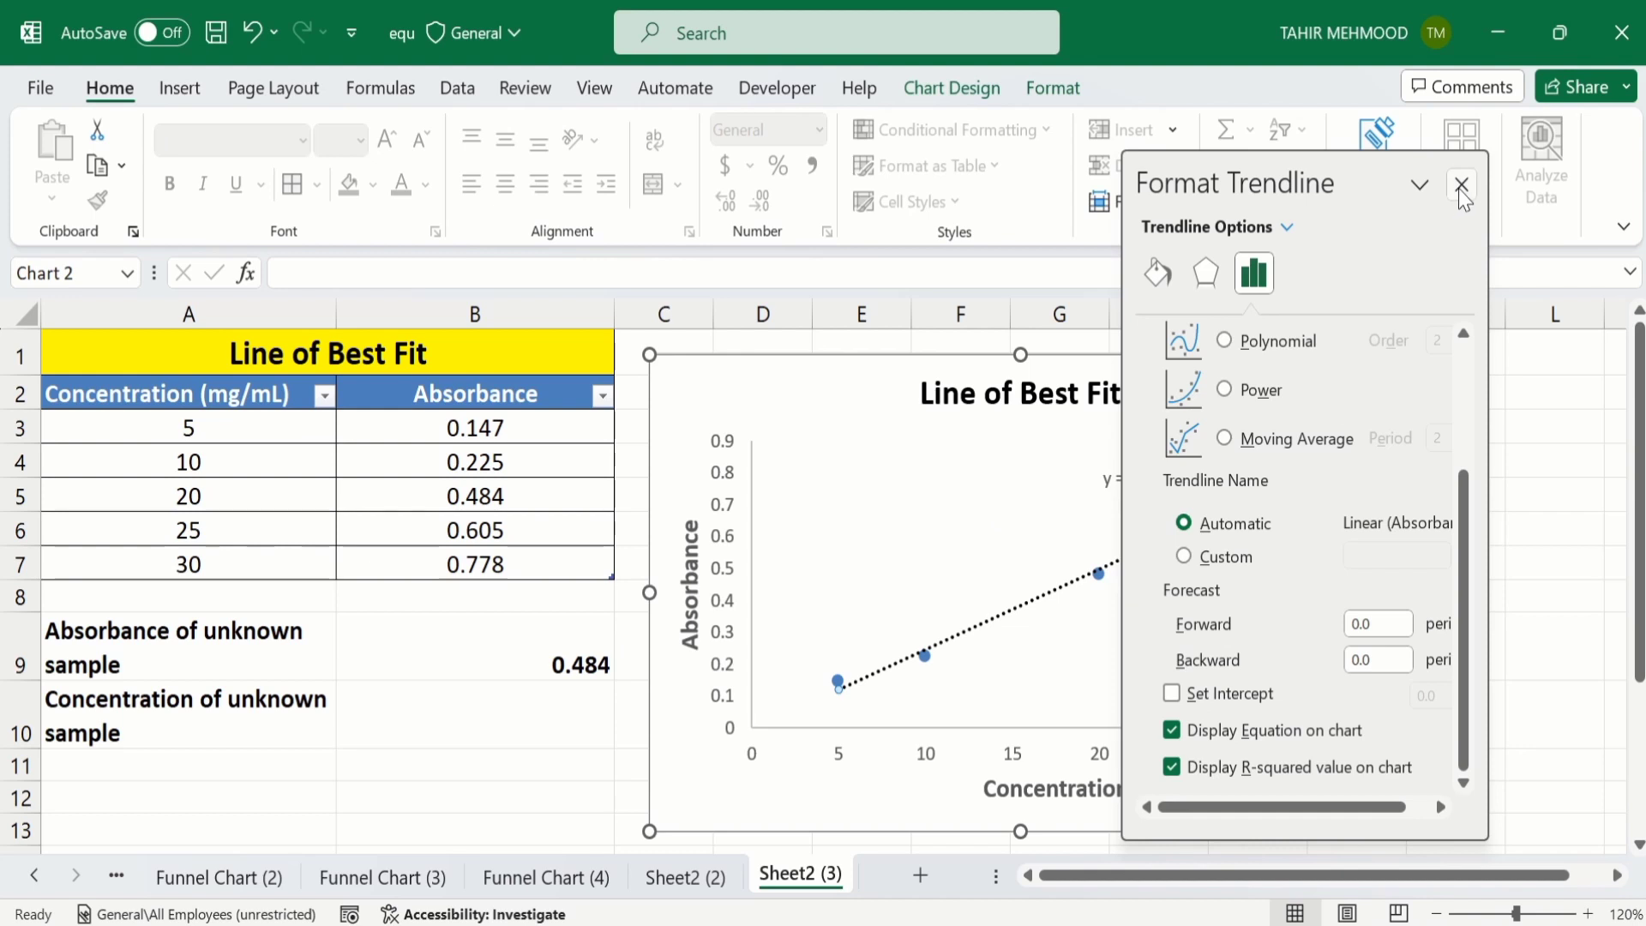
{"action": "left_click", "coordinate": [1461, 190]}
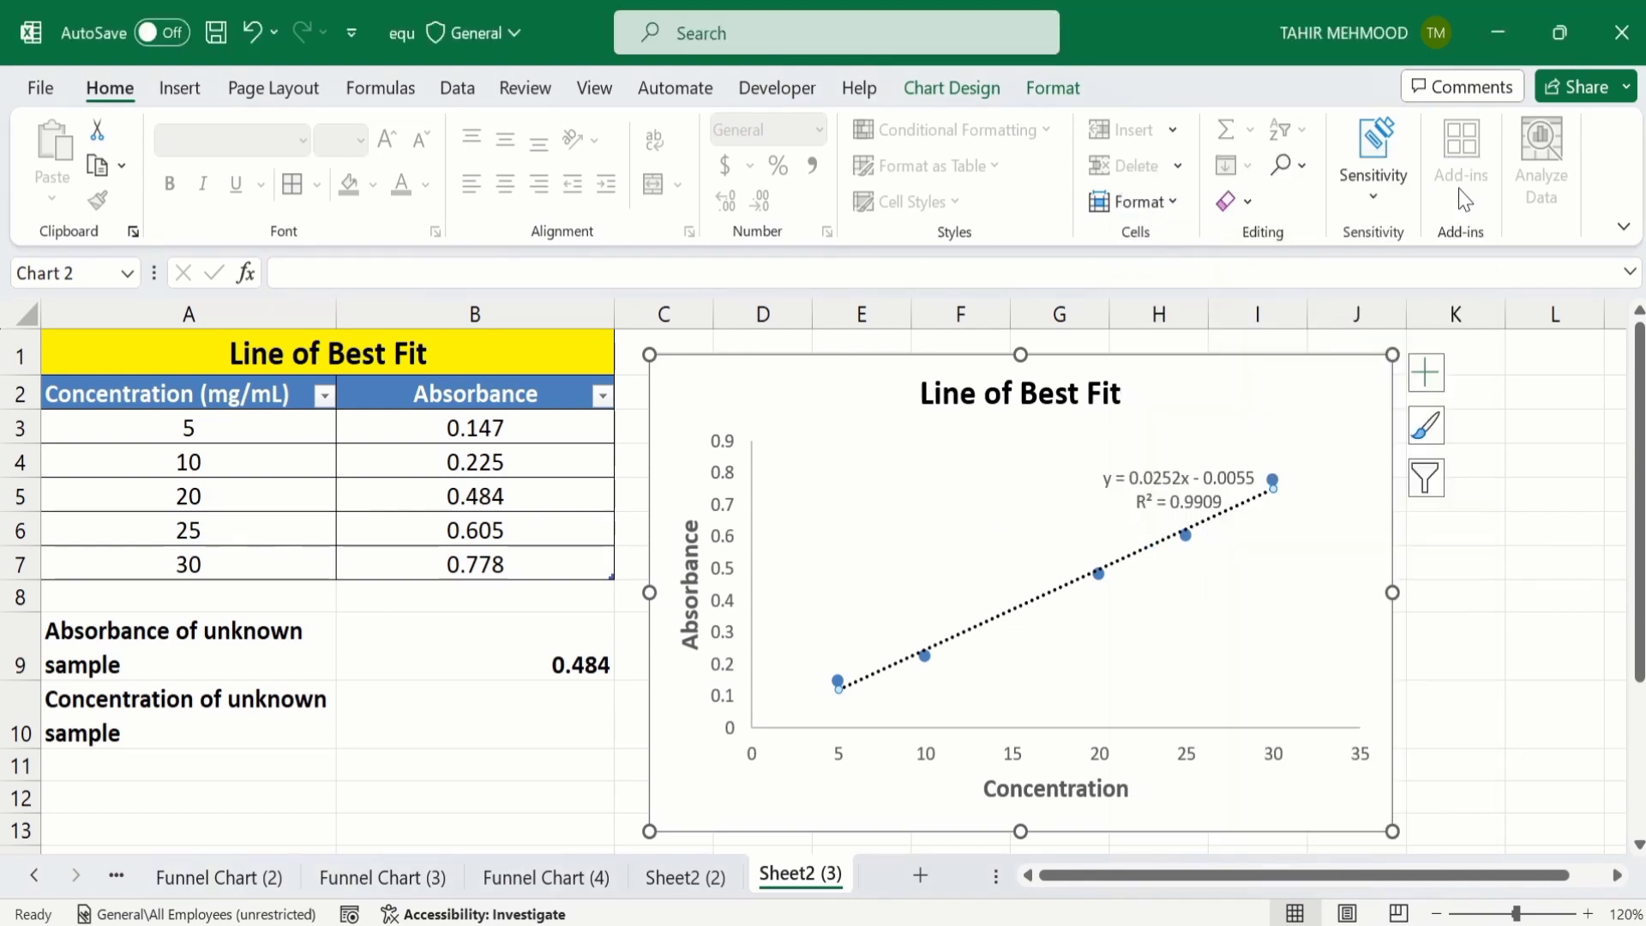
Move the trendline equation label to the plot area's upper left and format its text as bold at font size 16
{"action": "left_click", "coordinate": [1149, 478]}
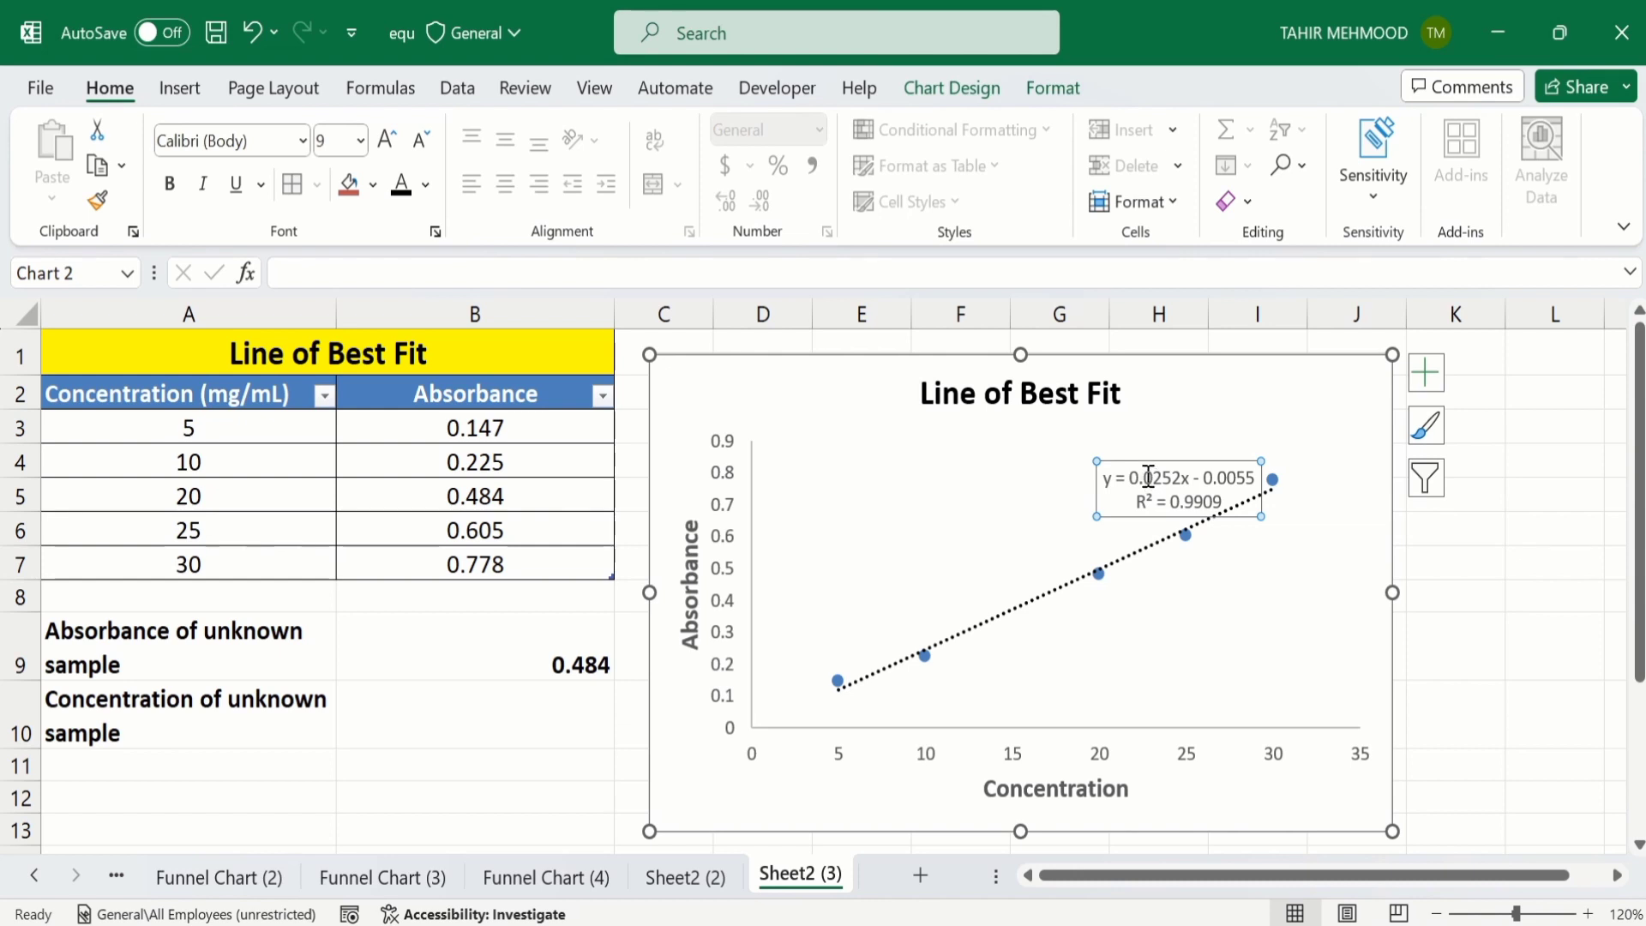
{"action": "left_click_drag", "start_coordinate": [1139, 459], "coordinate": [866, 434]}
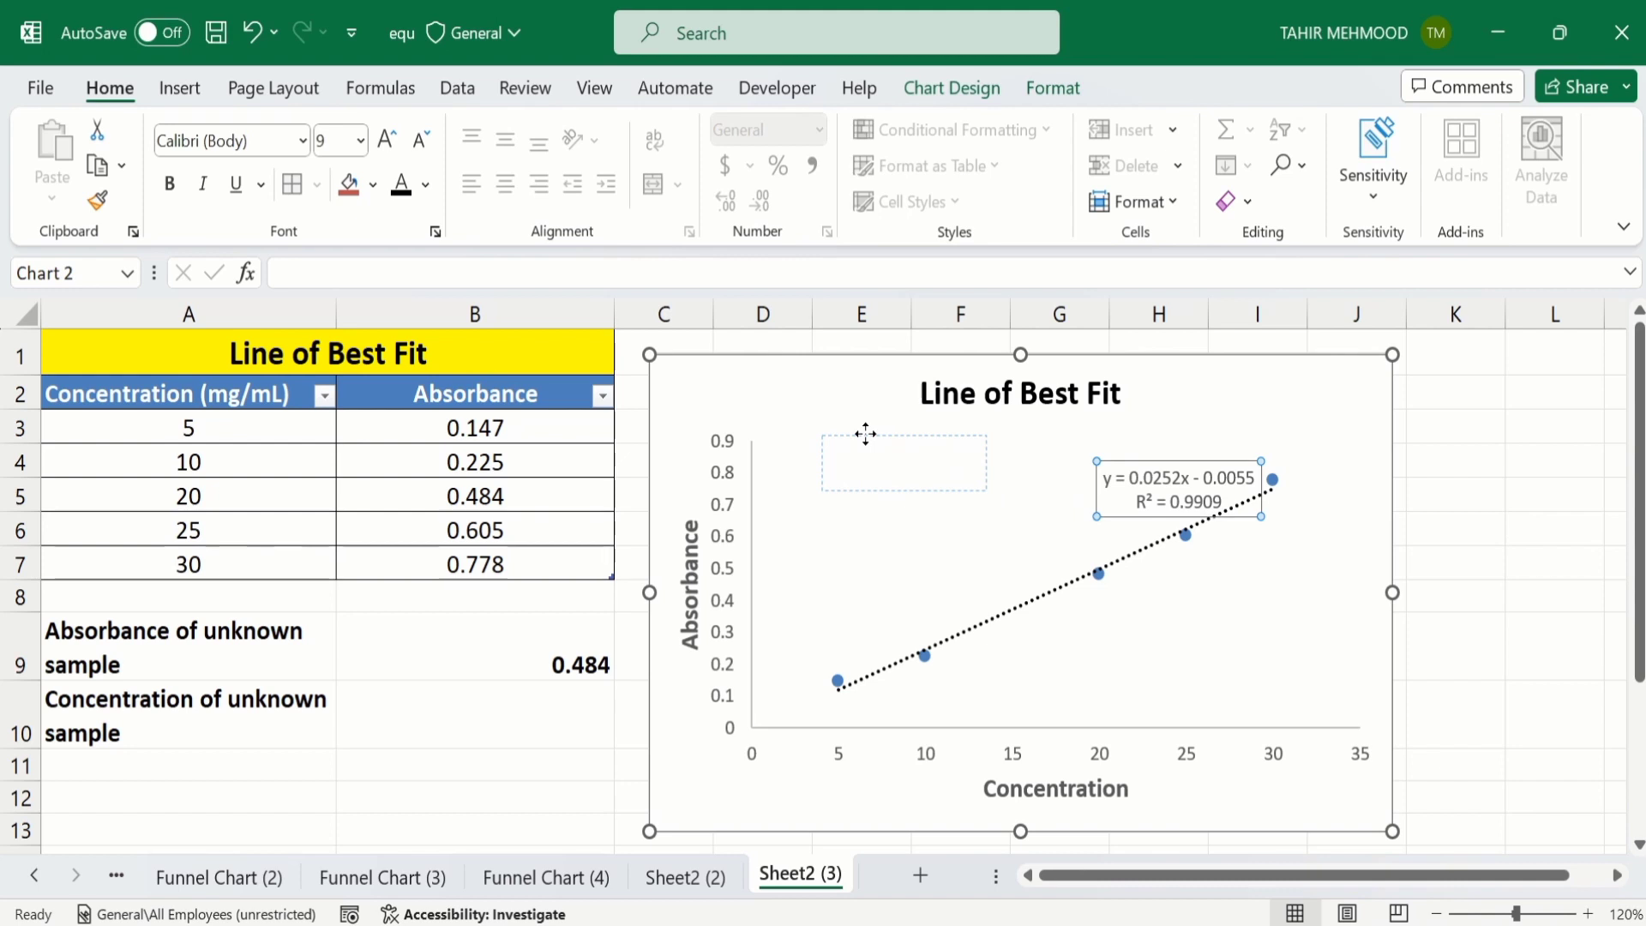
{"action": "left_click_drag", "start_coordinate": [866, 434], "coordinate": [866, 434]}
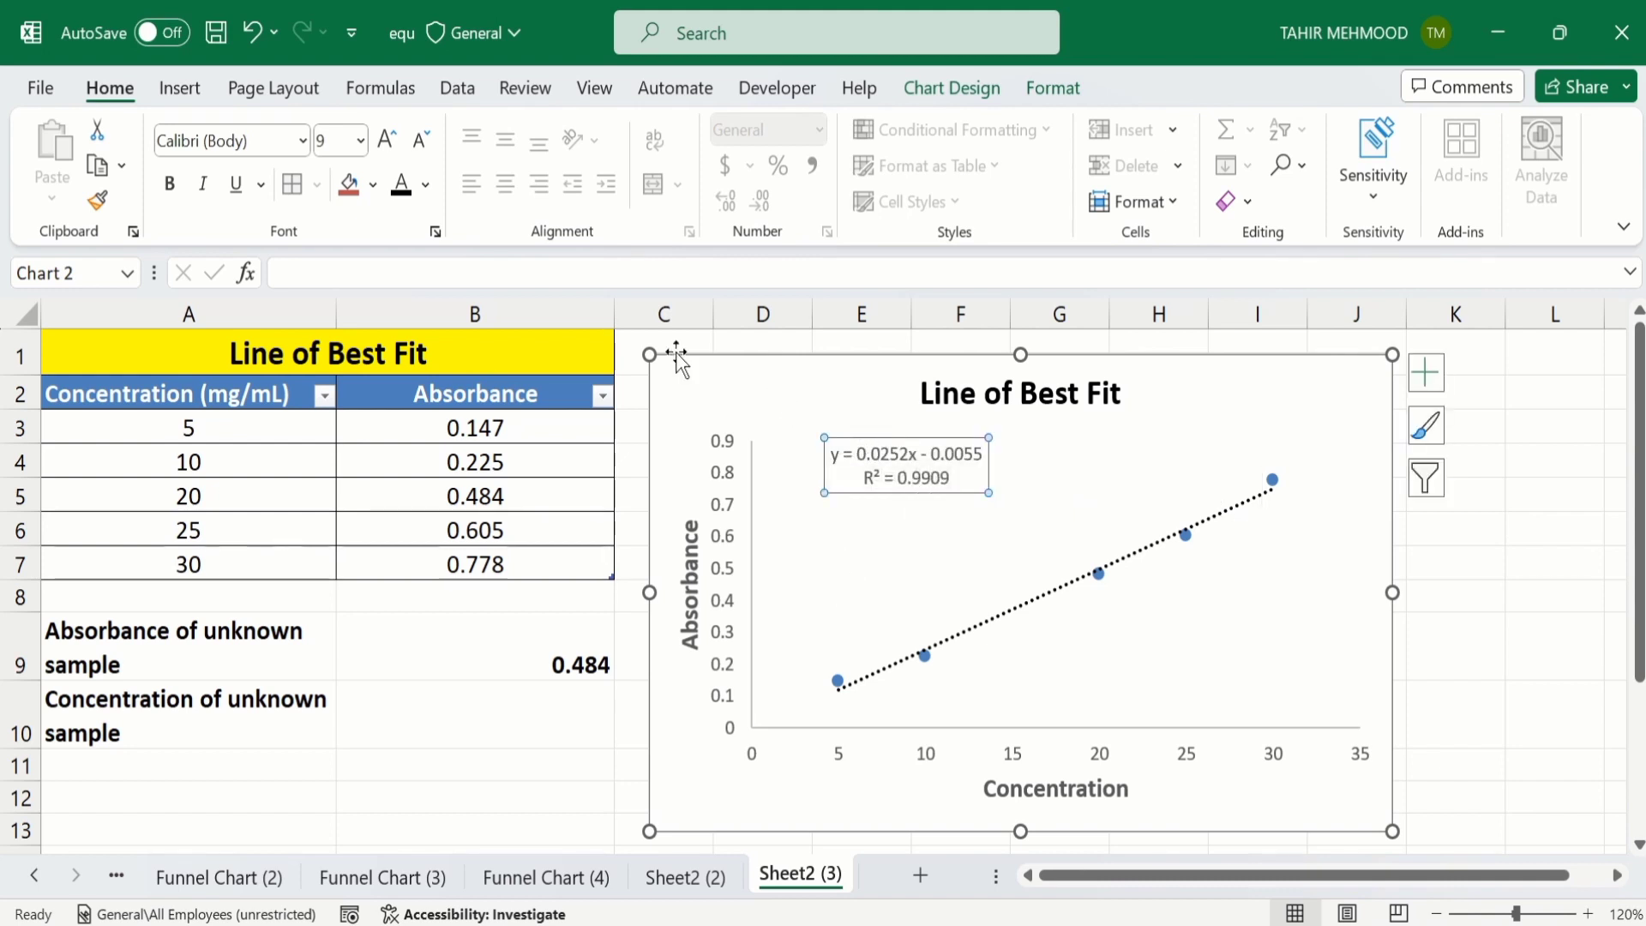
{"action": "left_click", "coordinate": [360, 140]}
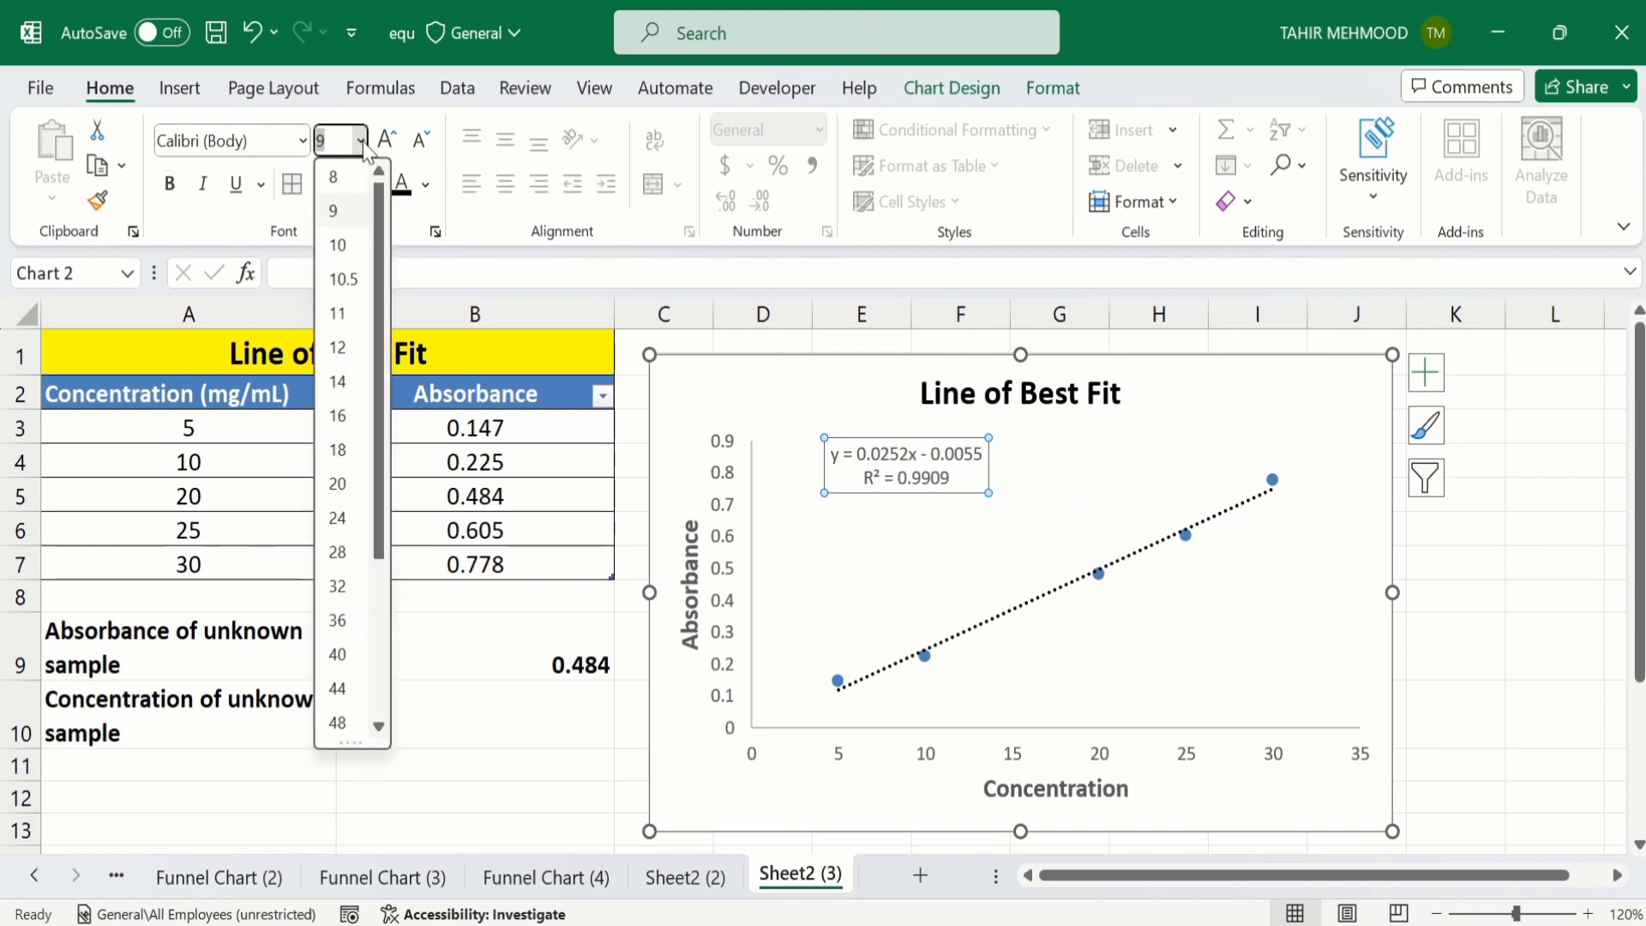
{"action": "left_click", "coordinate": [348, 420]}
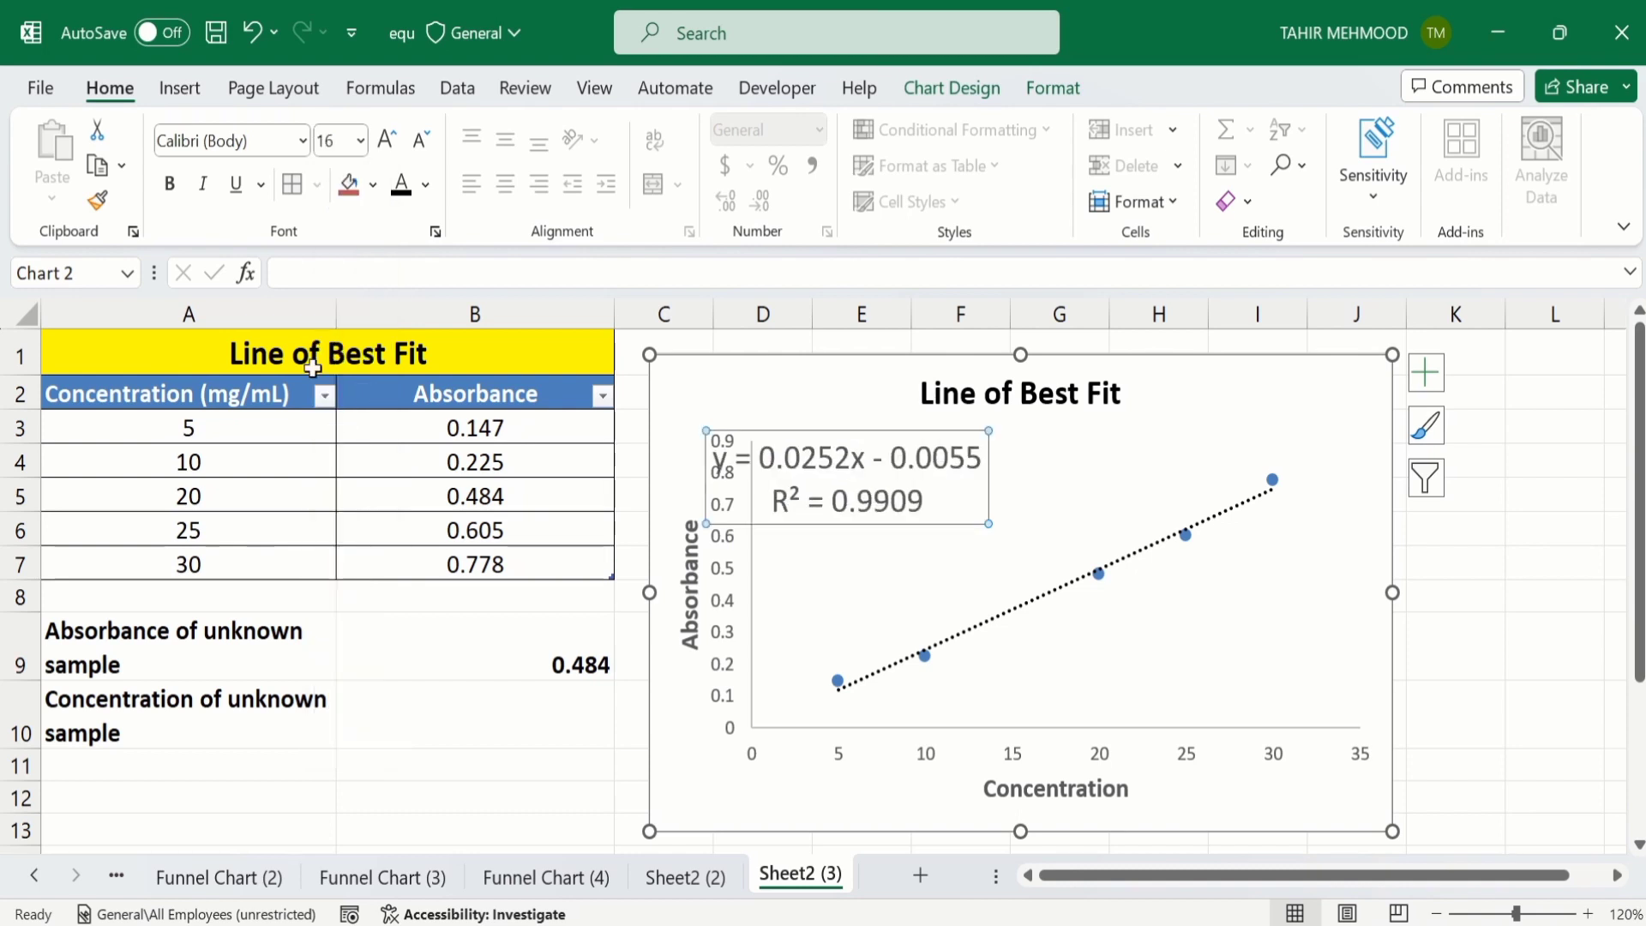
{"action": "left_click", "coordinate": [171, 194]}
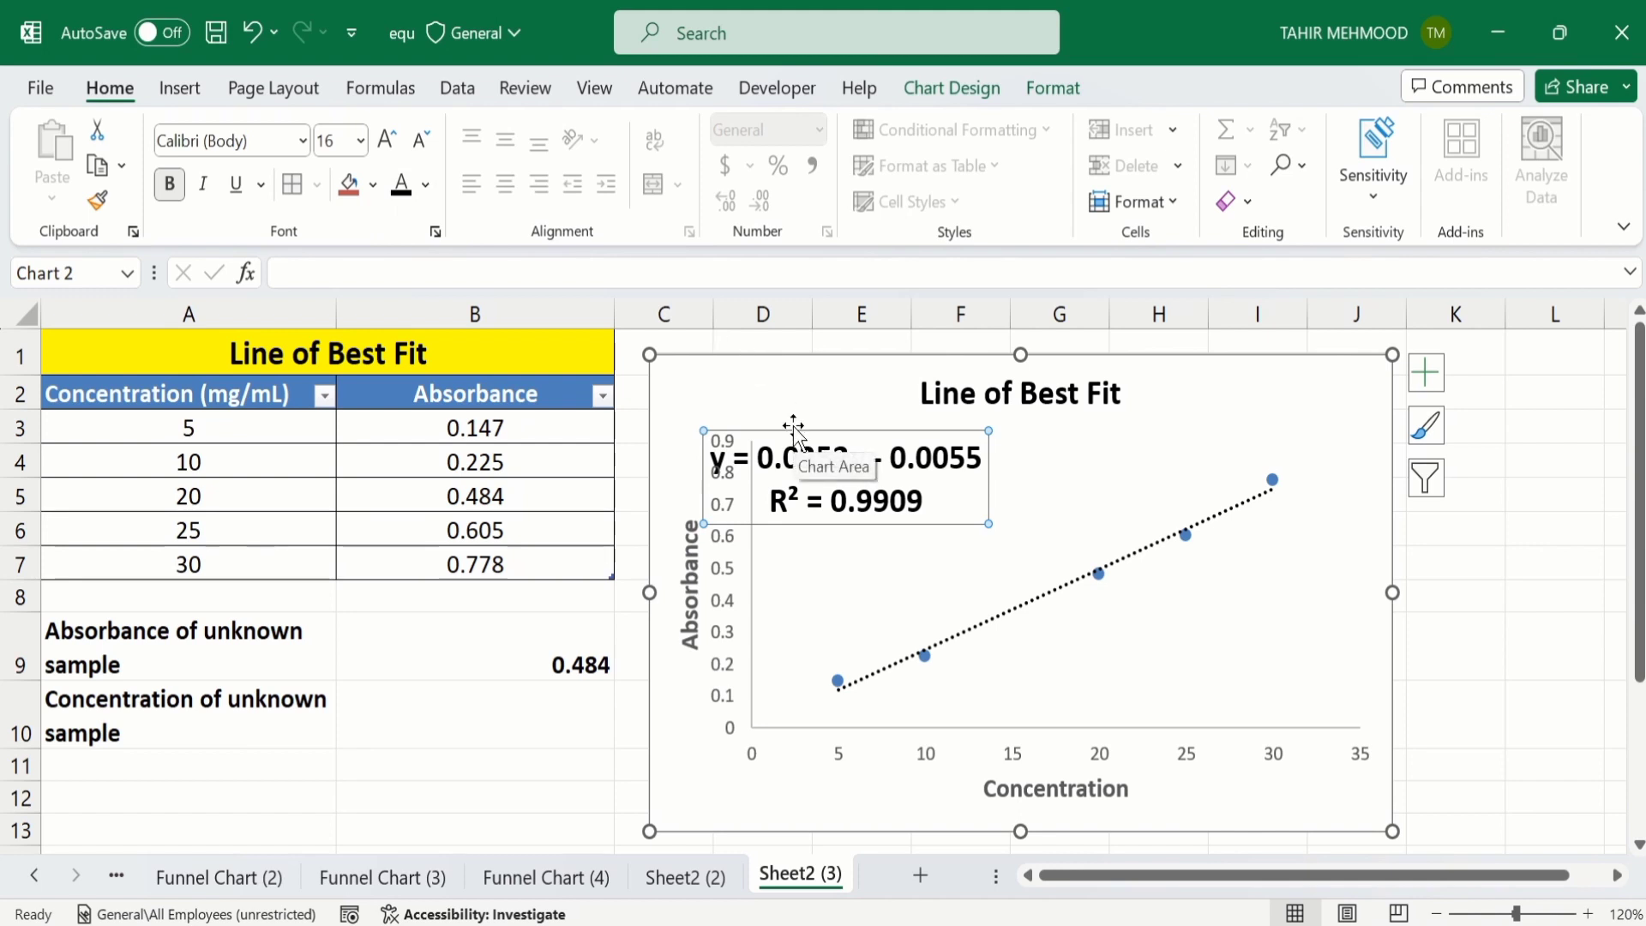
Shift the chart slightly to the right and up, and move the trendline equation label clear of the vertical axis values
{"action": "left_click_drag", "start_coordinate": [794, 426], "coordinate": [845, 415]}
{"action": "left_click", "coordinate": [895, 448]}
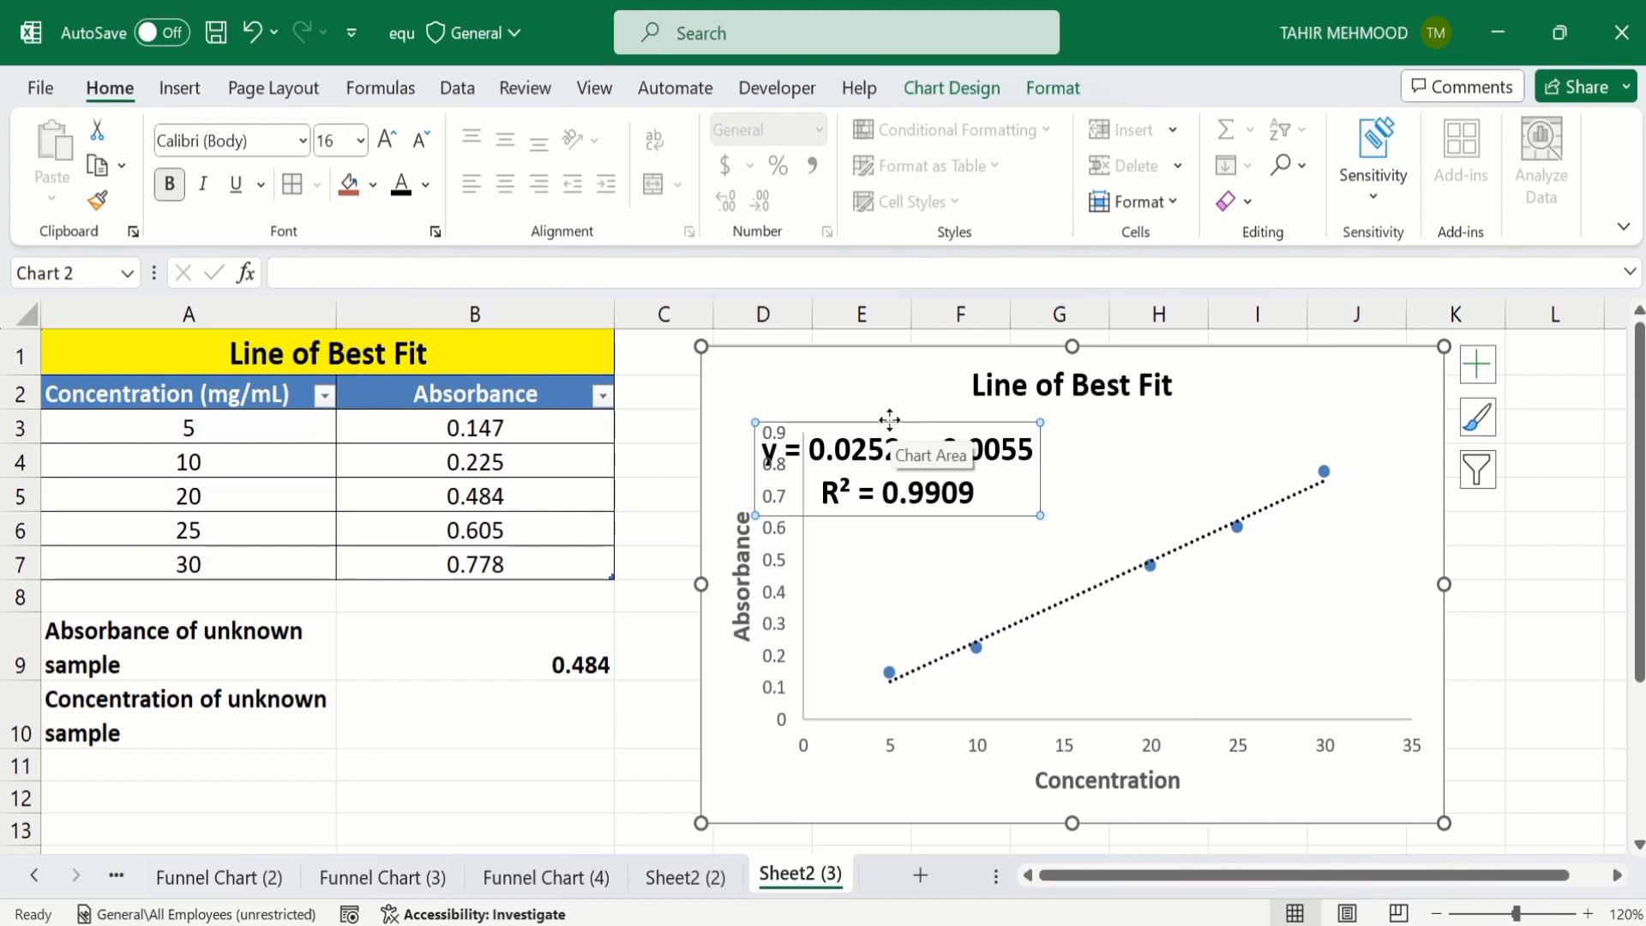
{"action": "left_click_drag", "start_coordinate": [890, 420], "coordinate": [967, 420]}
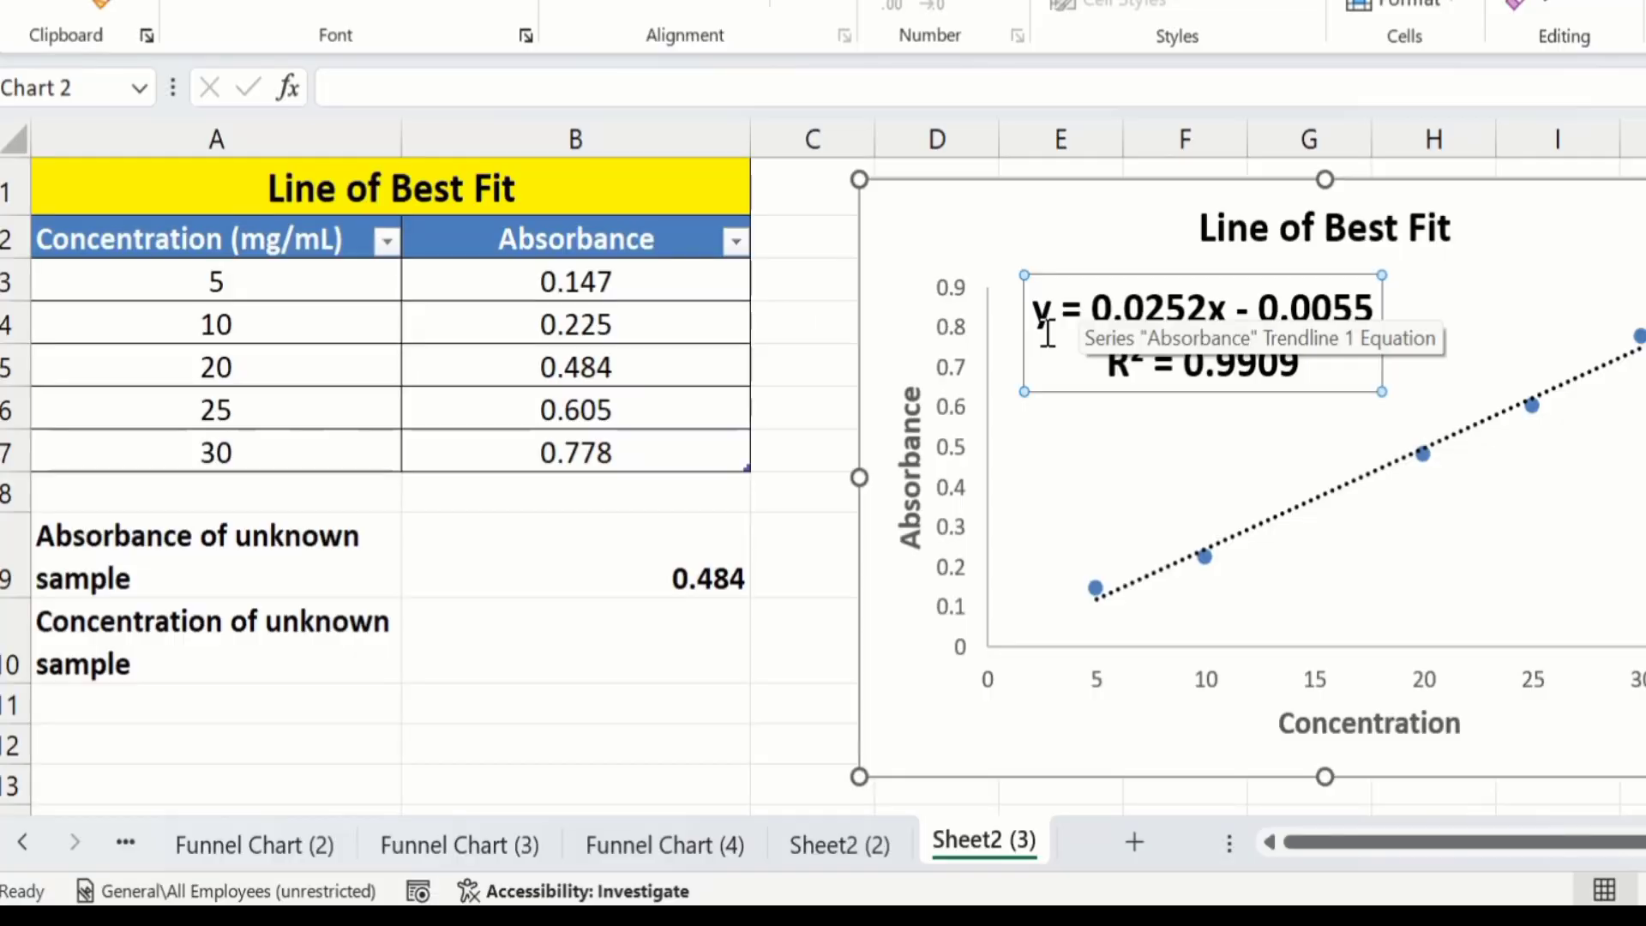
Write the trendline equation as text in cell A11, below the unknown concentration label: Y= 0.0252X - 0.0055
{"action": "left_click", "coordinate": [209, 708]}
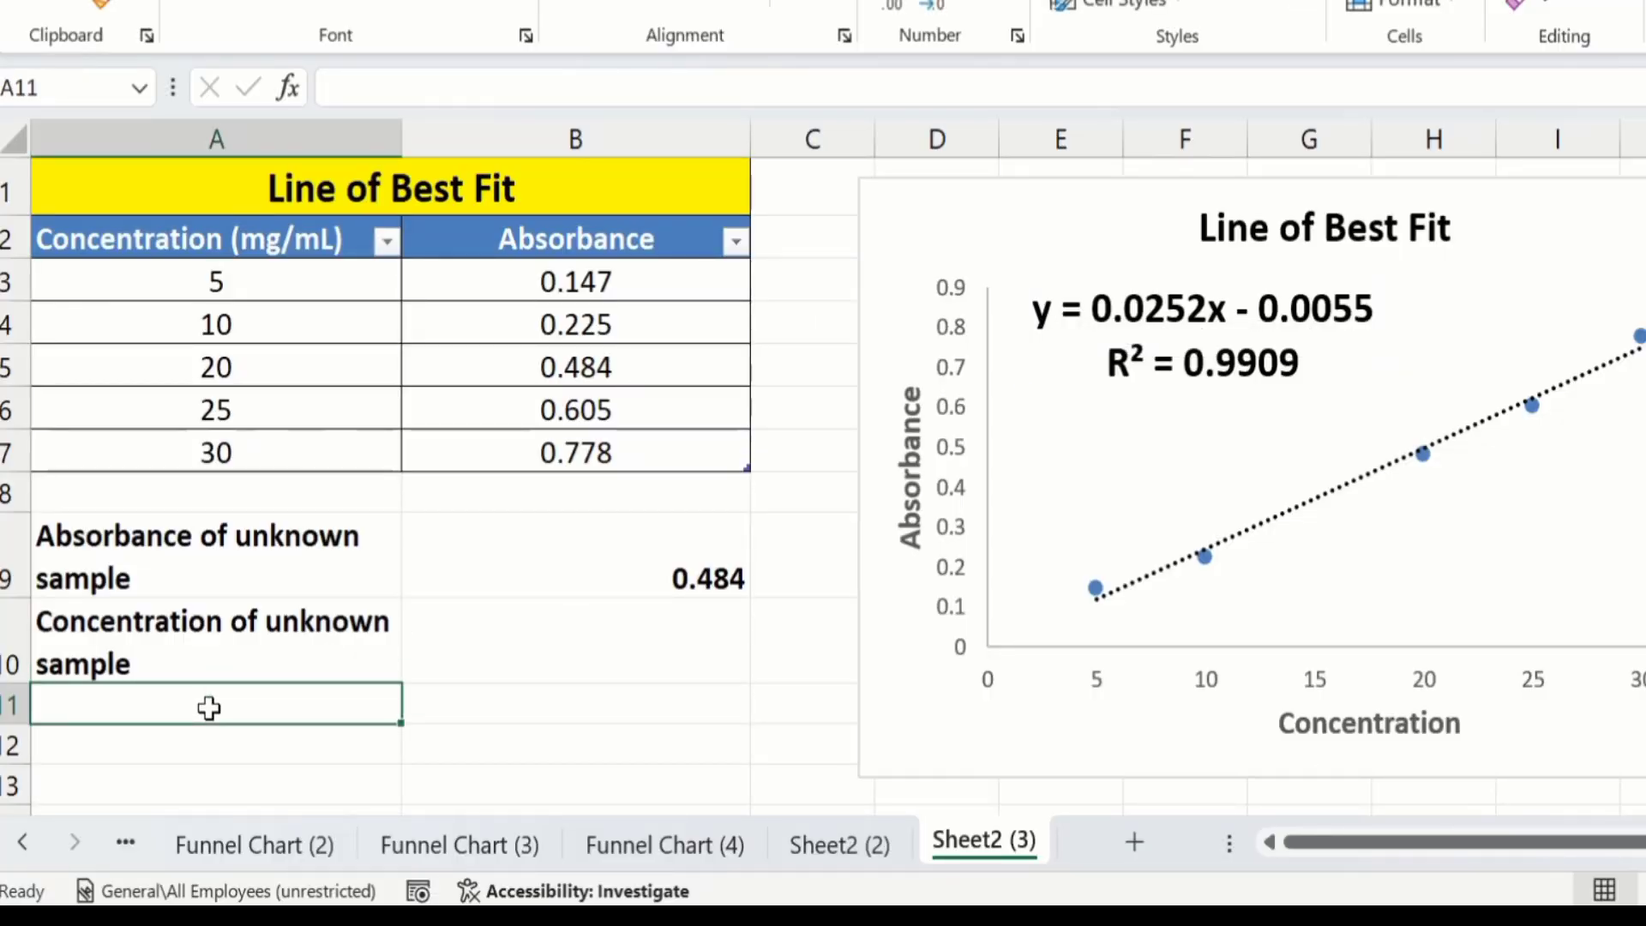
{"action": "type", "text": "Y"}
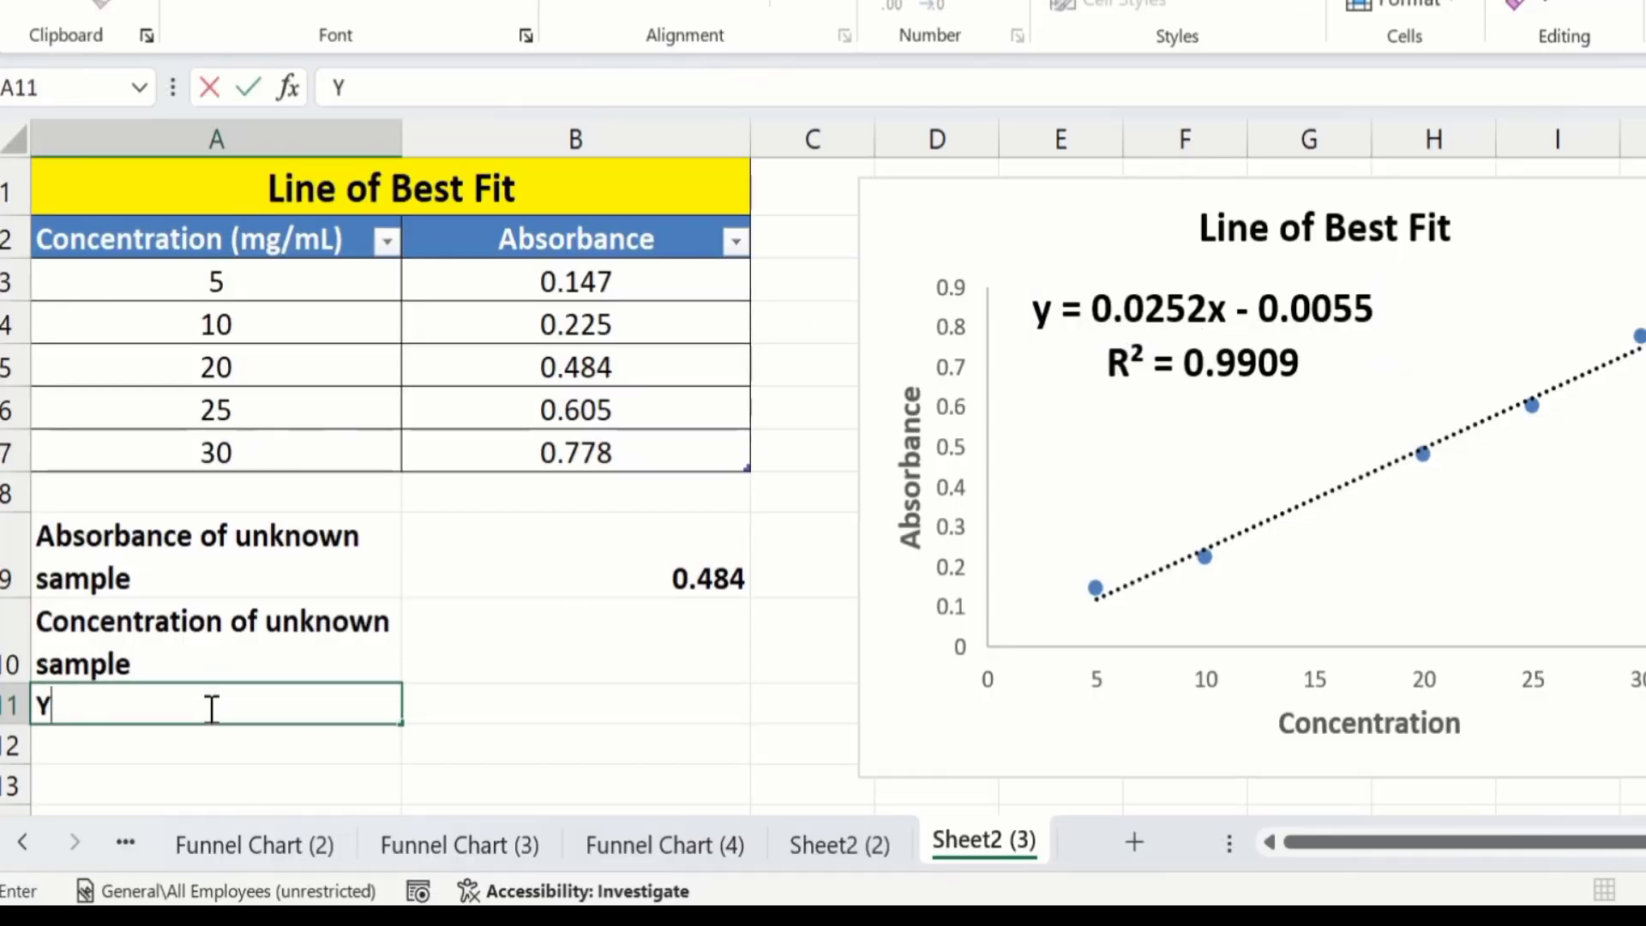
{"action": "type", "text": "-0.025"}
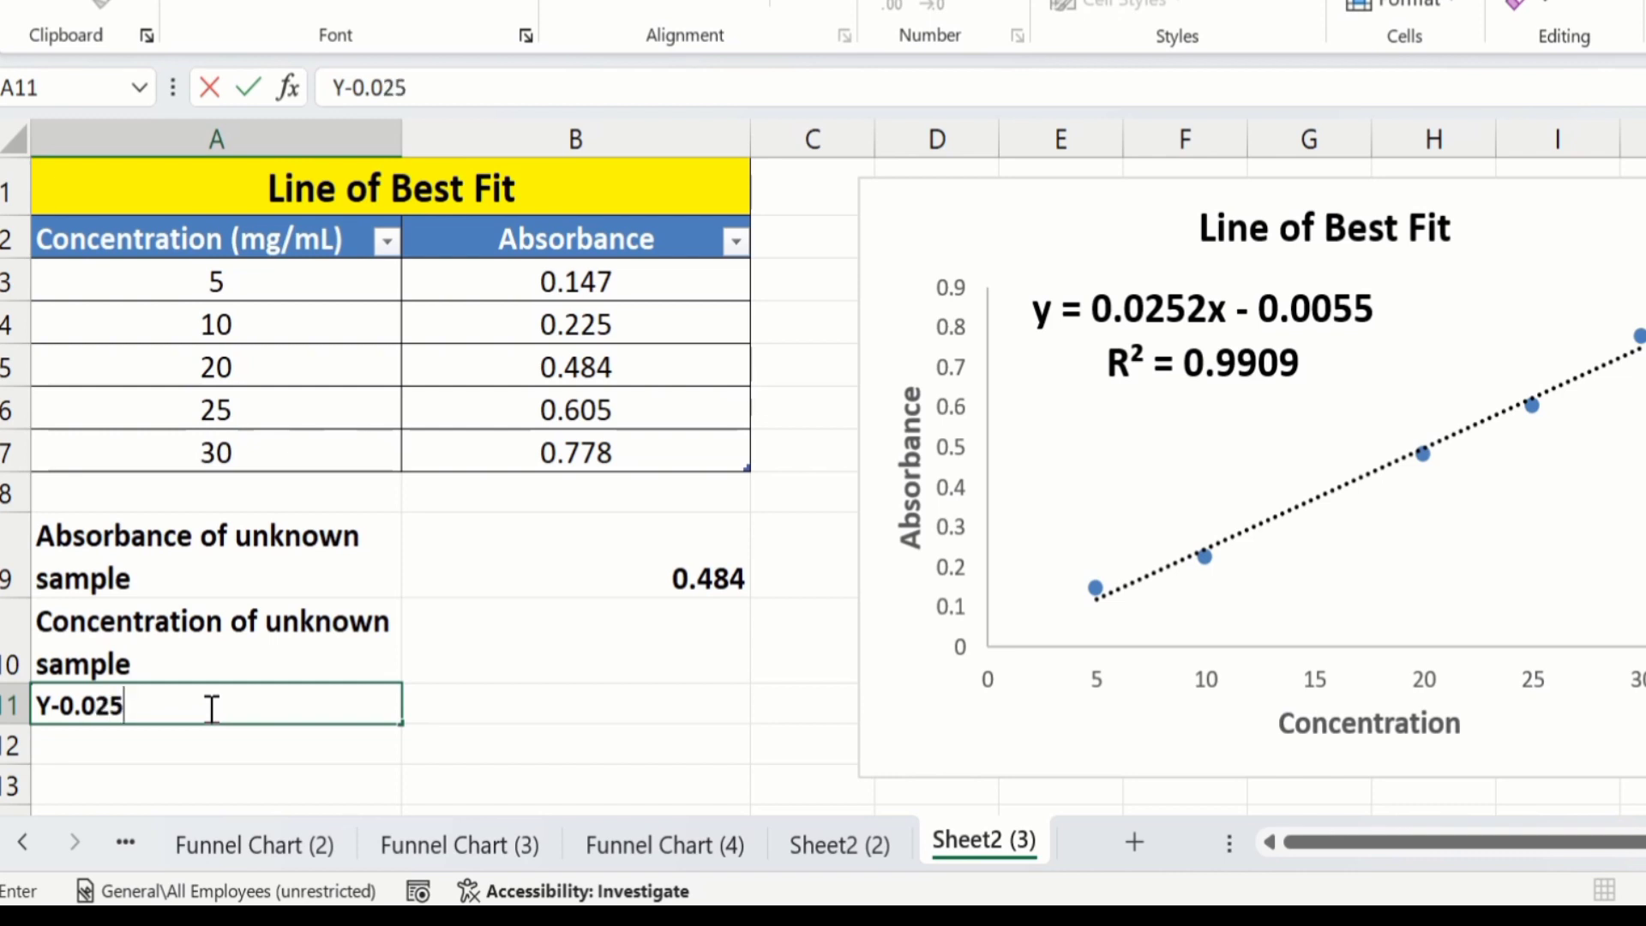
{"action": "type", "text": "2X"}
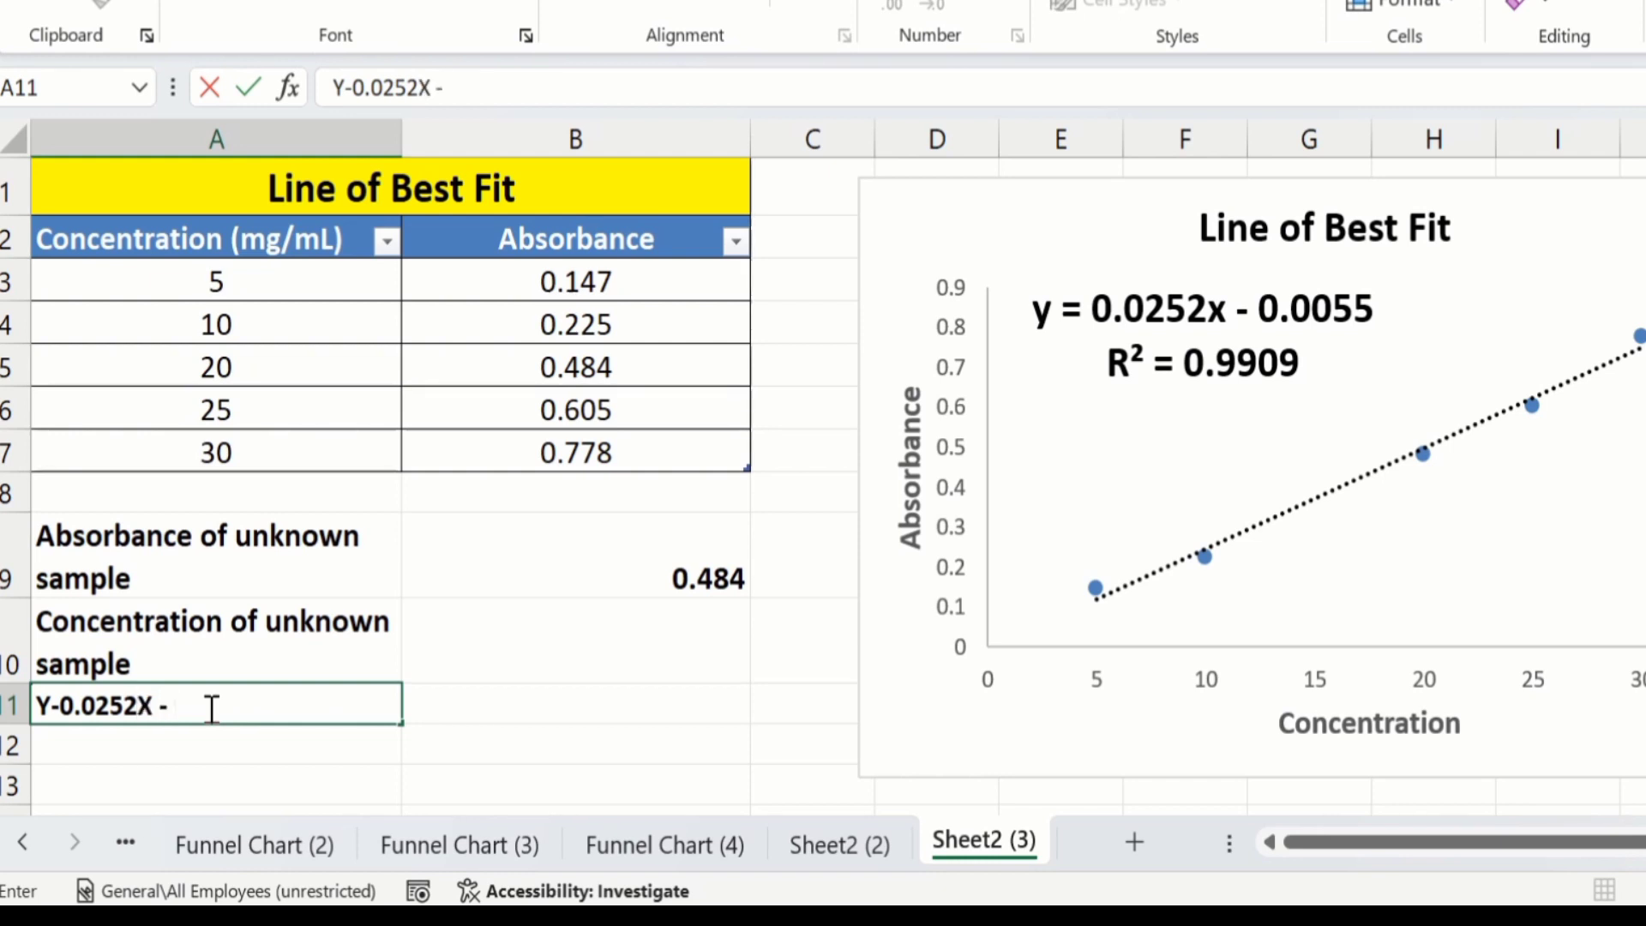
{"action": "type", "text": "- 0.00"}
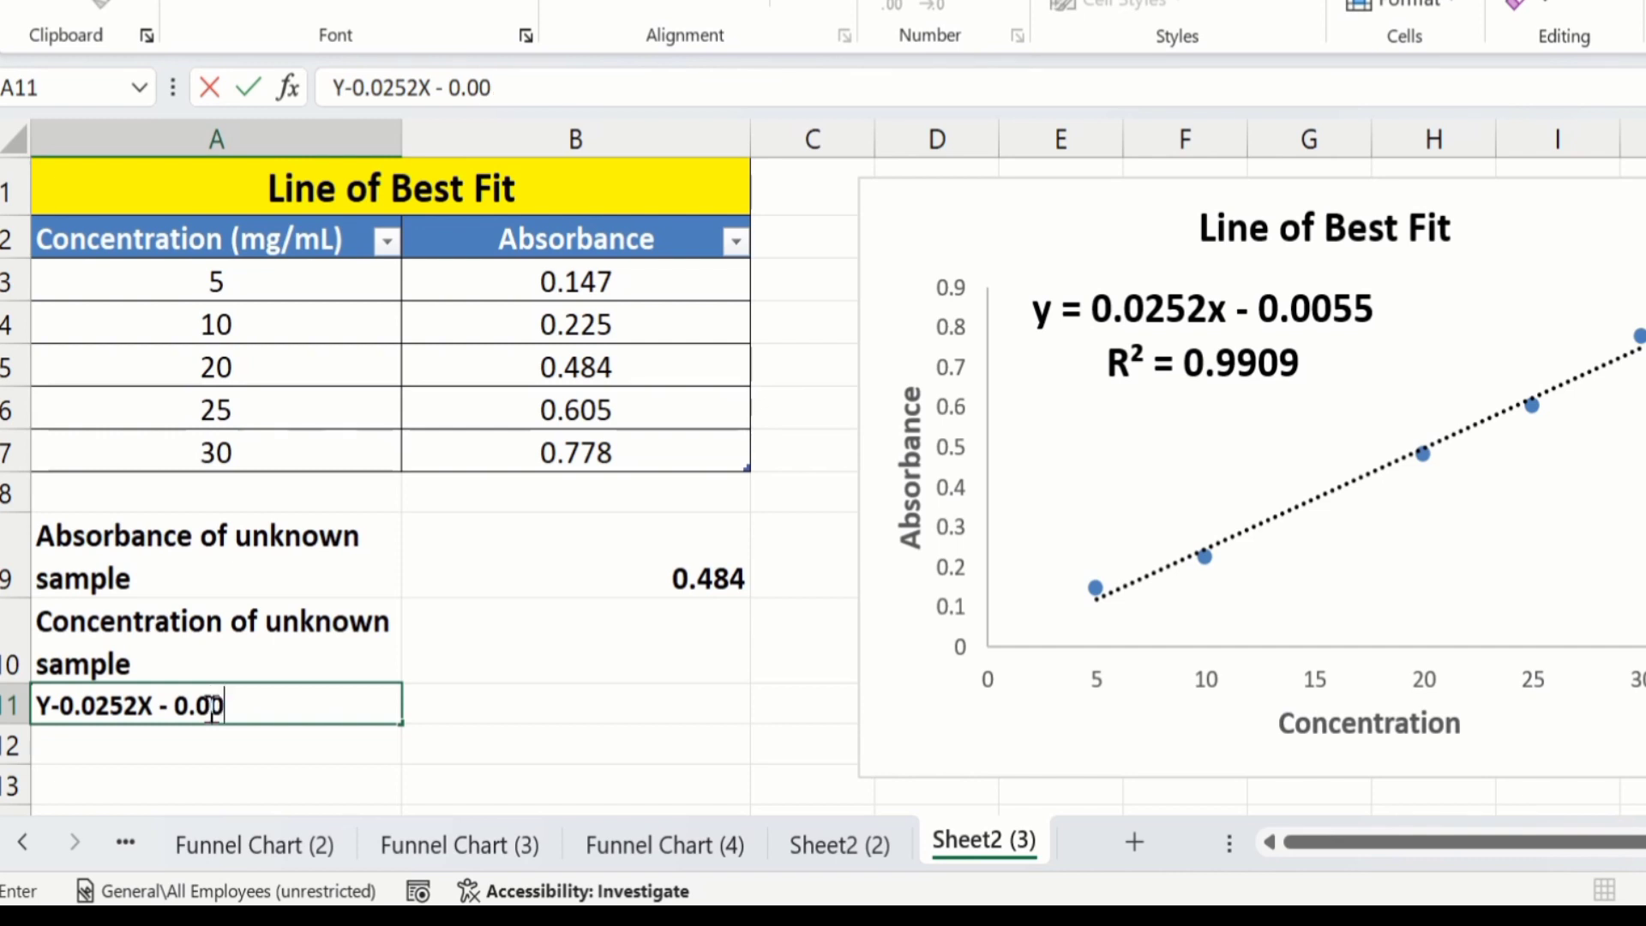
{"action": "type", "text": "55"}
{"action": "scroll", "coordinate": [823, 446], "scroll_direction": "down", "scroll_amount": 1}
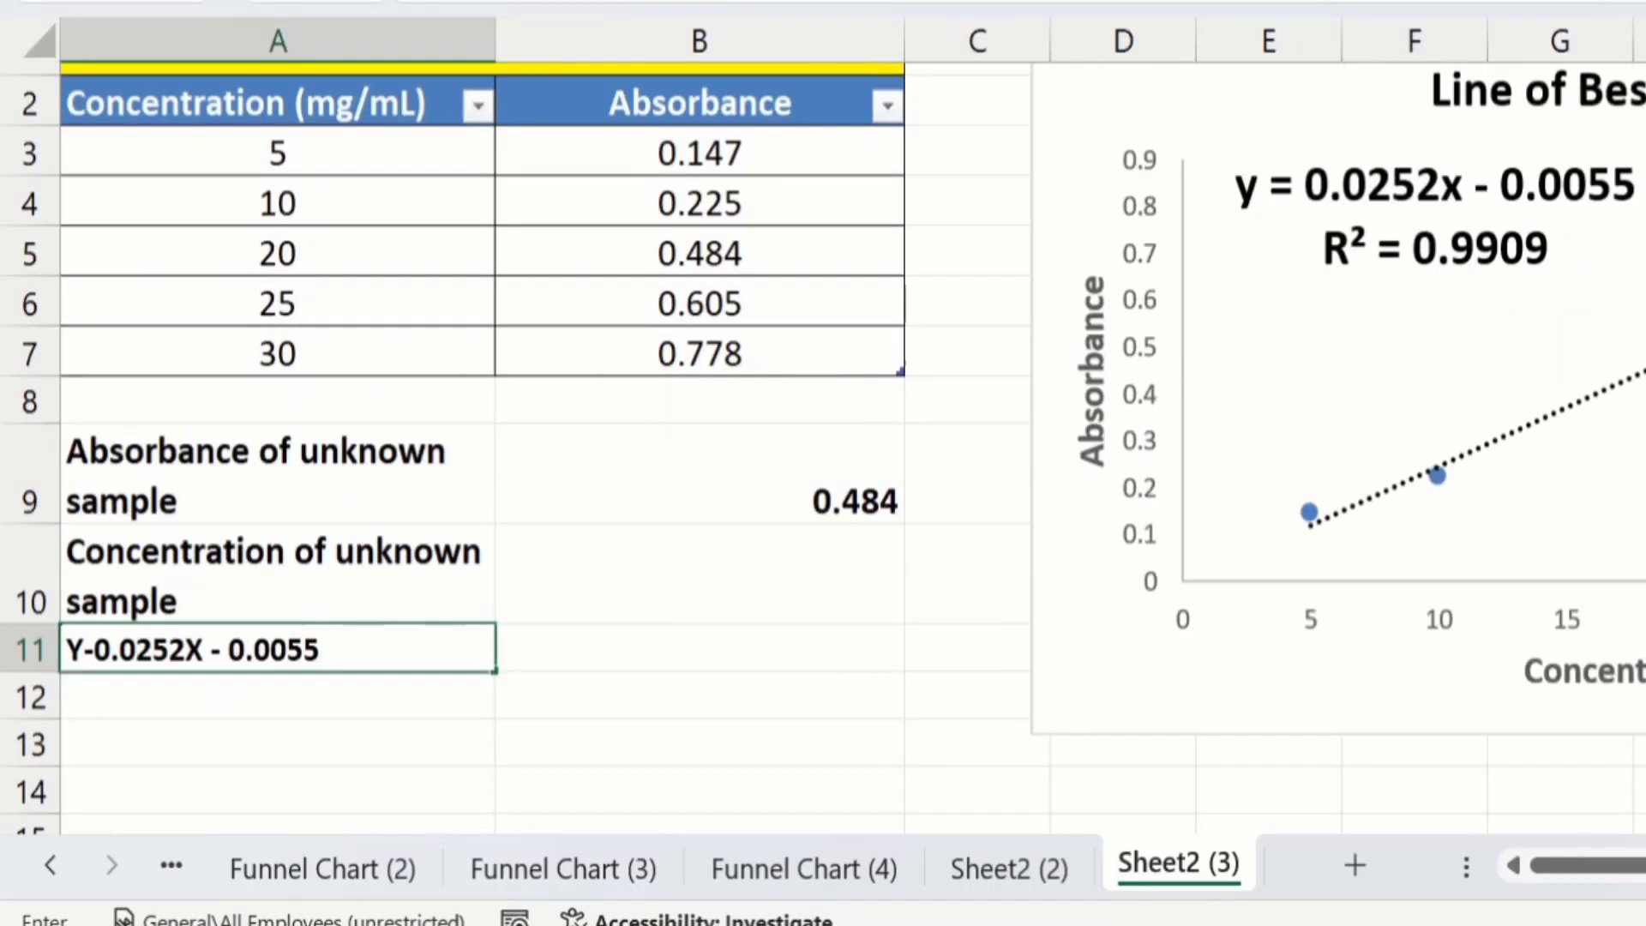
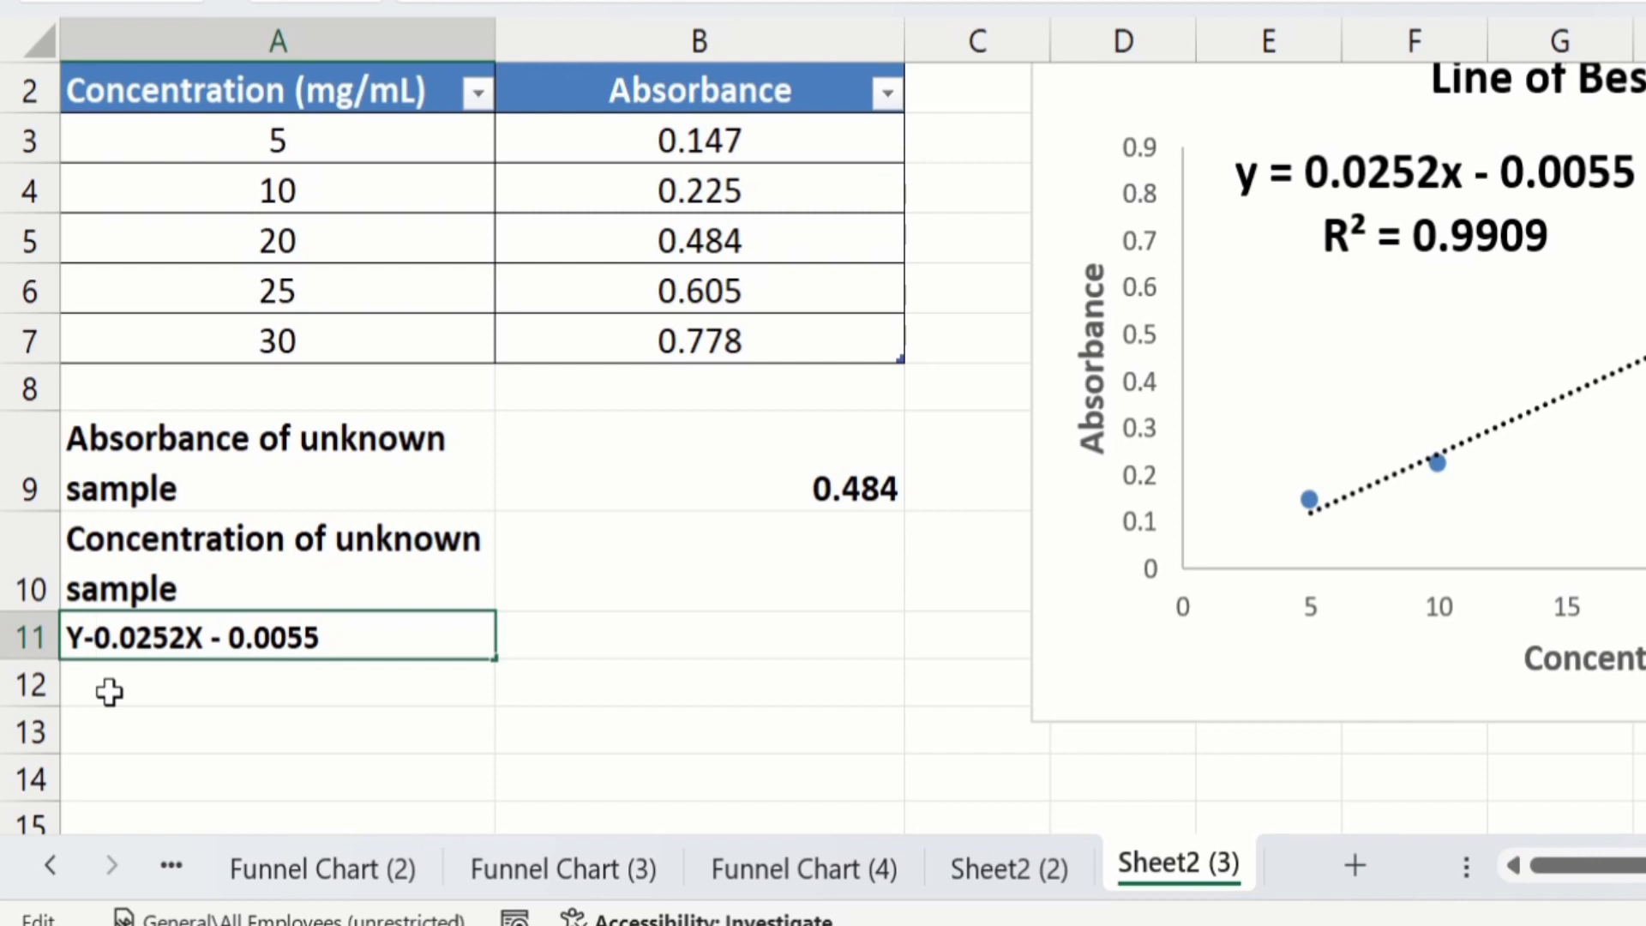
{"action": "key", "text": "BackSpace"}
{"action": "type", "text": "="}
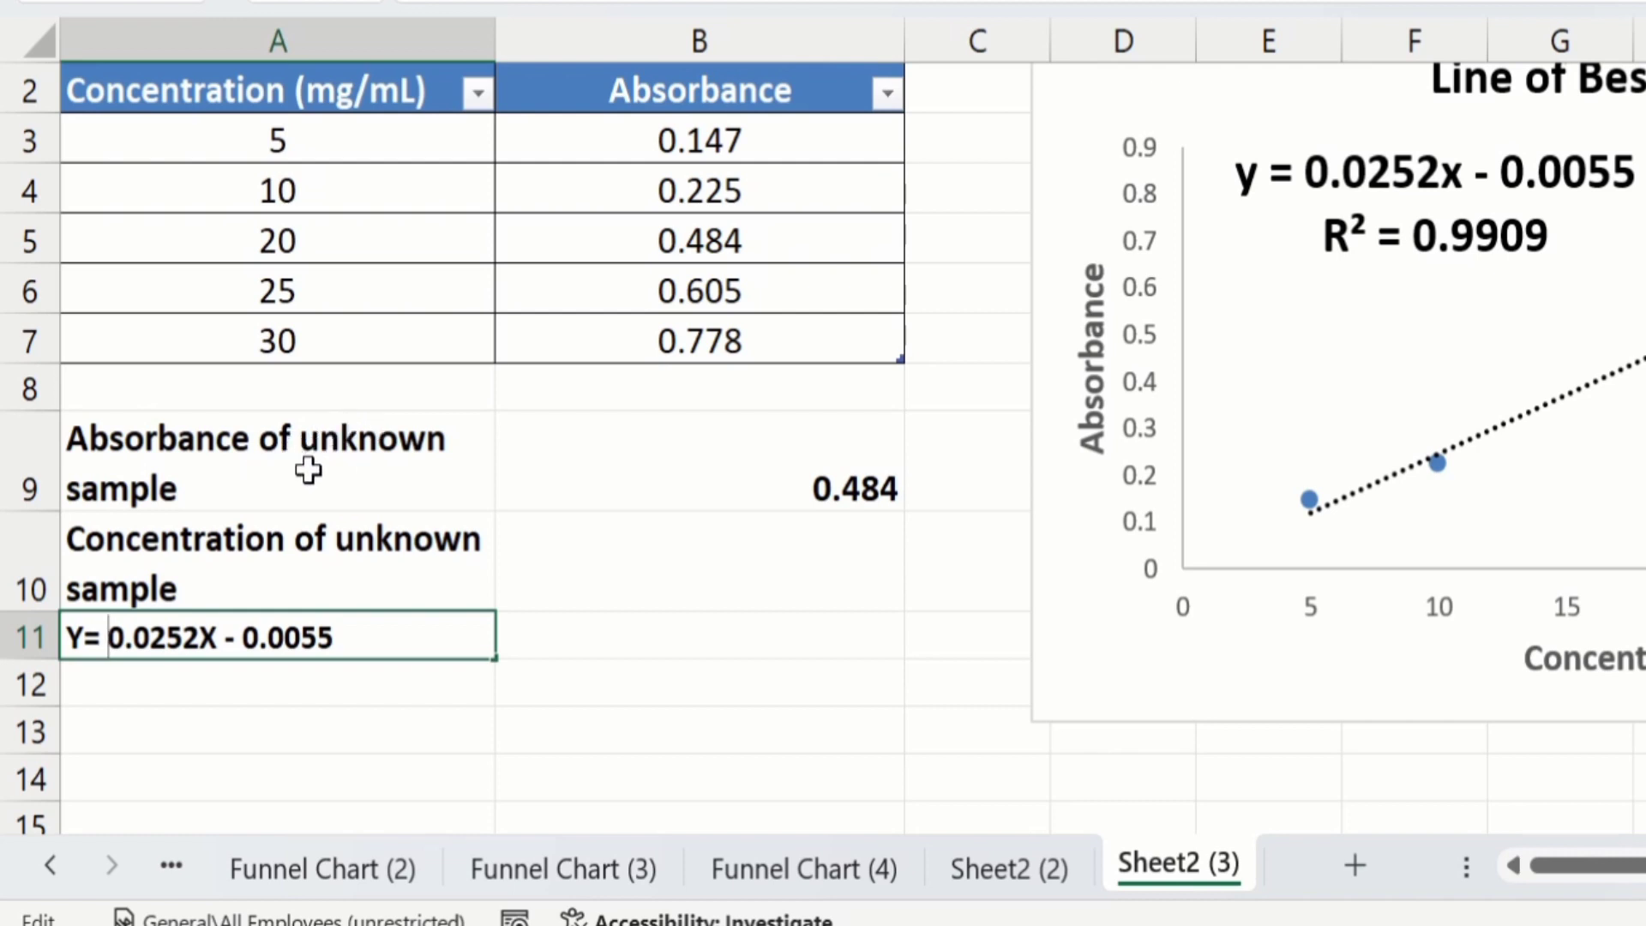
Write the equation with the unknown sample's absorbance substituted for Y in cell A12: 0.484 = 0.0252X - 0.0055
{"action": "left_click", "coordinate": [130, 682]}
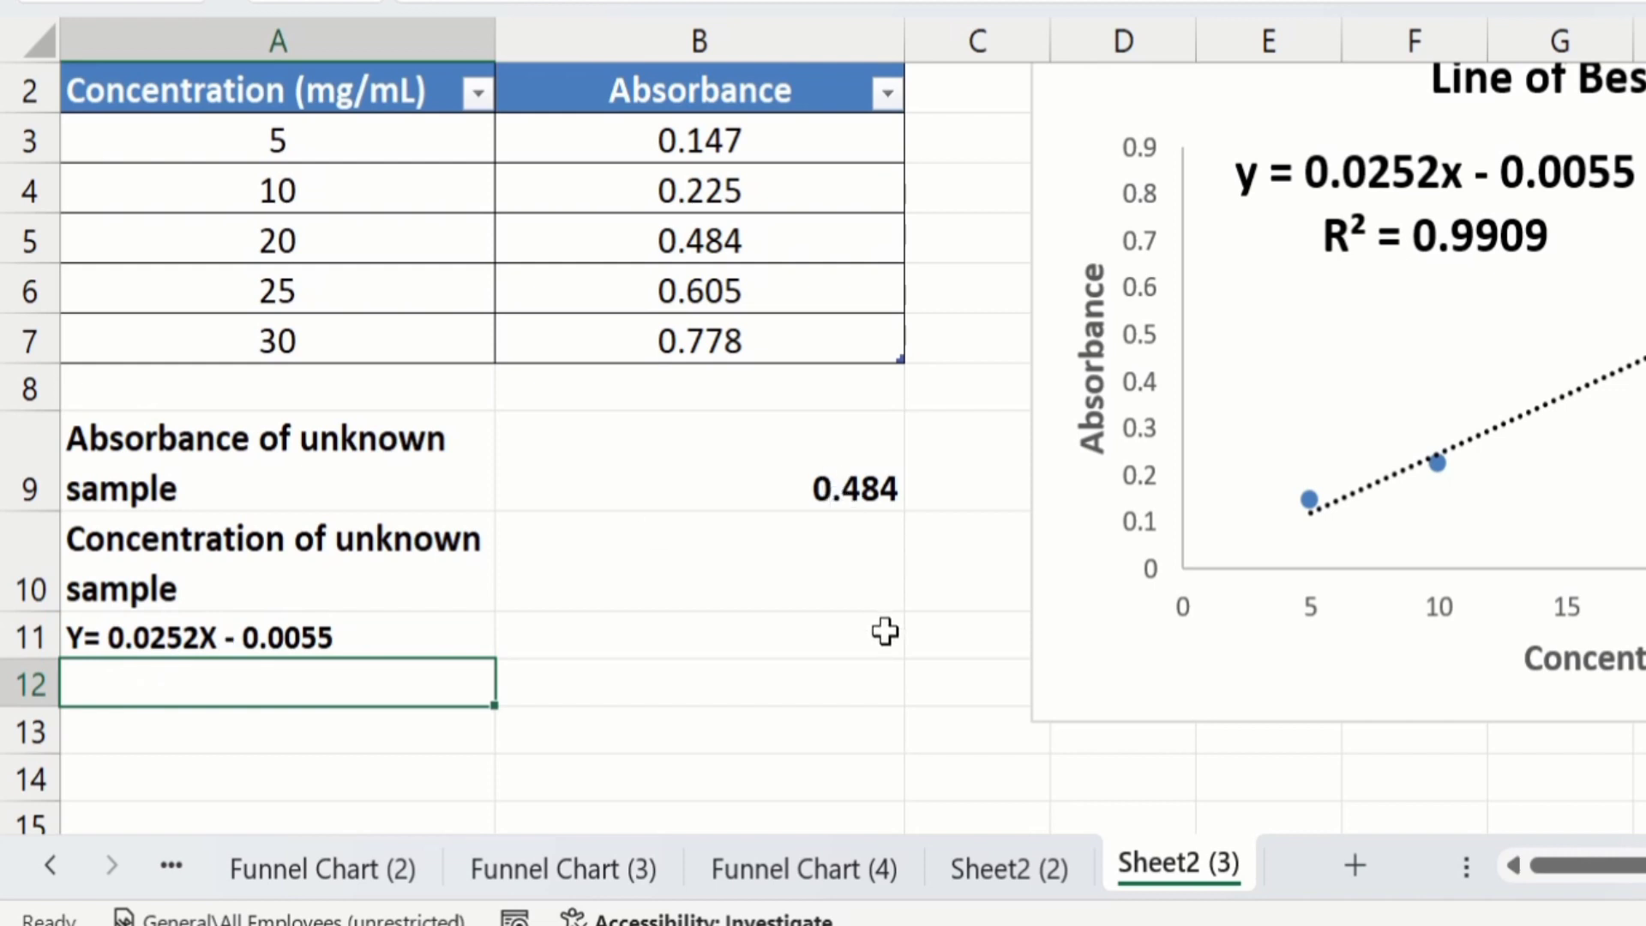
{"action": "type", "text": "0.48"}
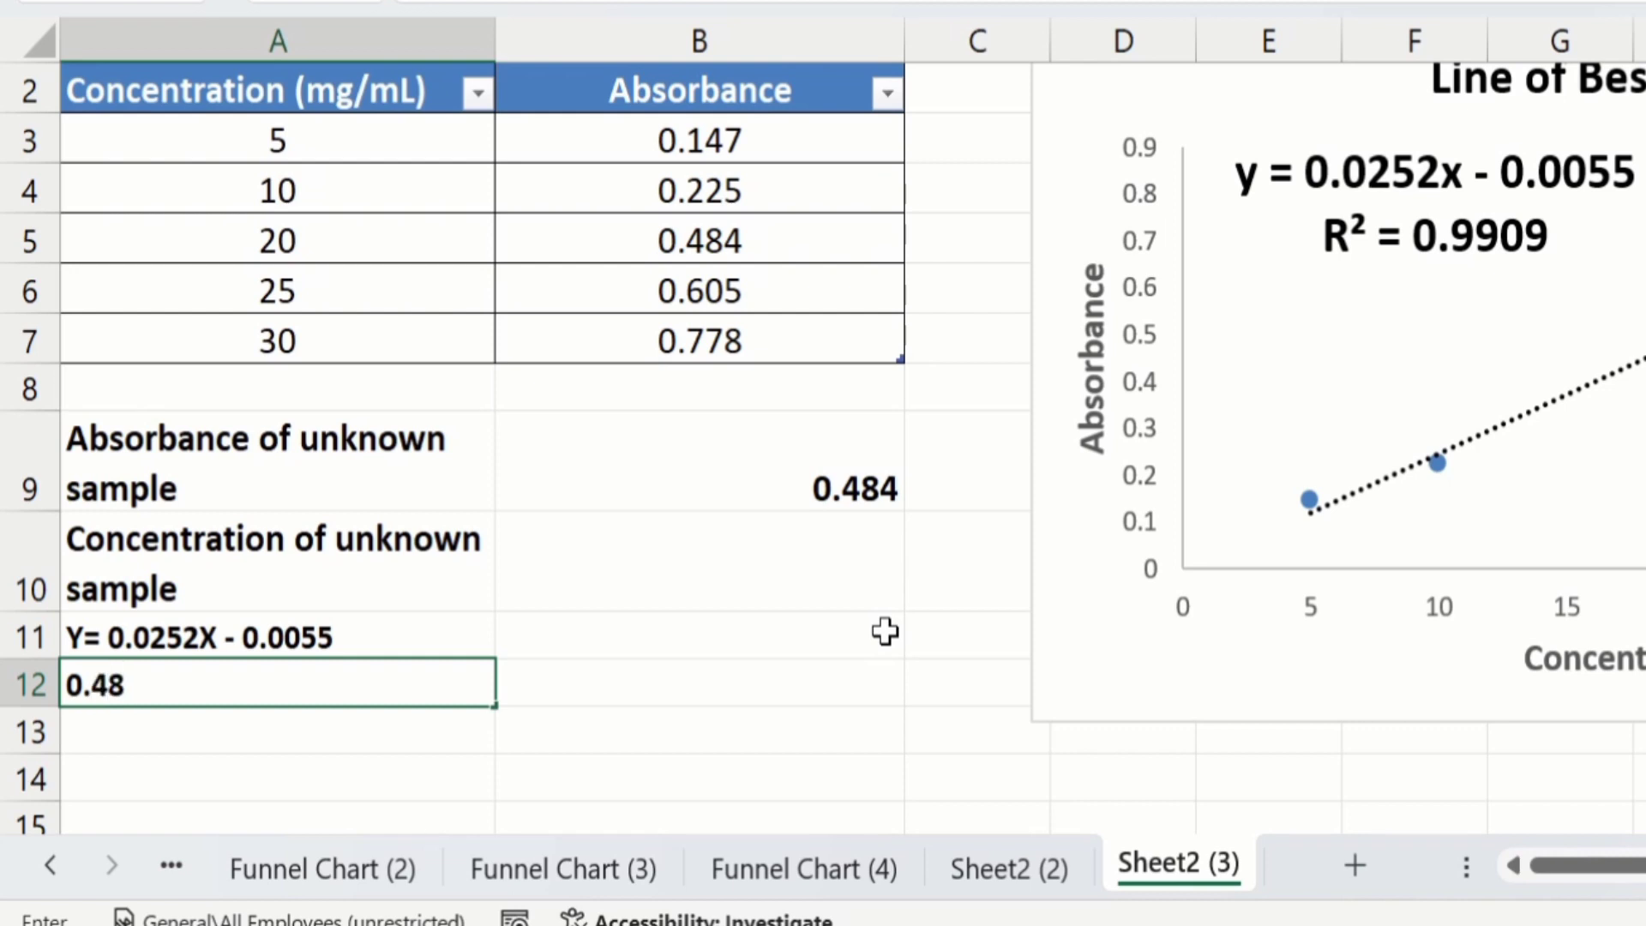
{"action": "type", "text": "4 = 0.0"}
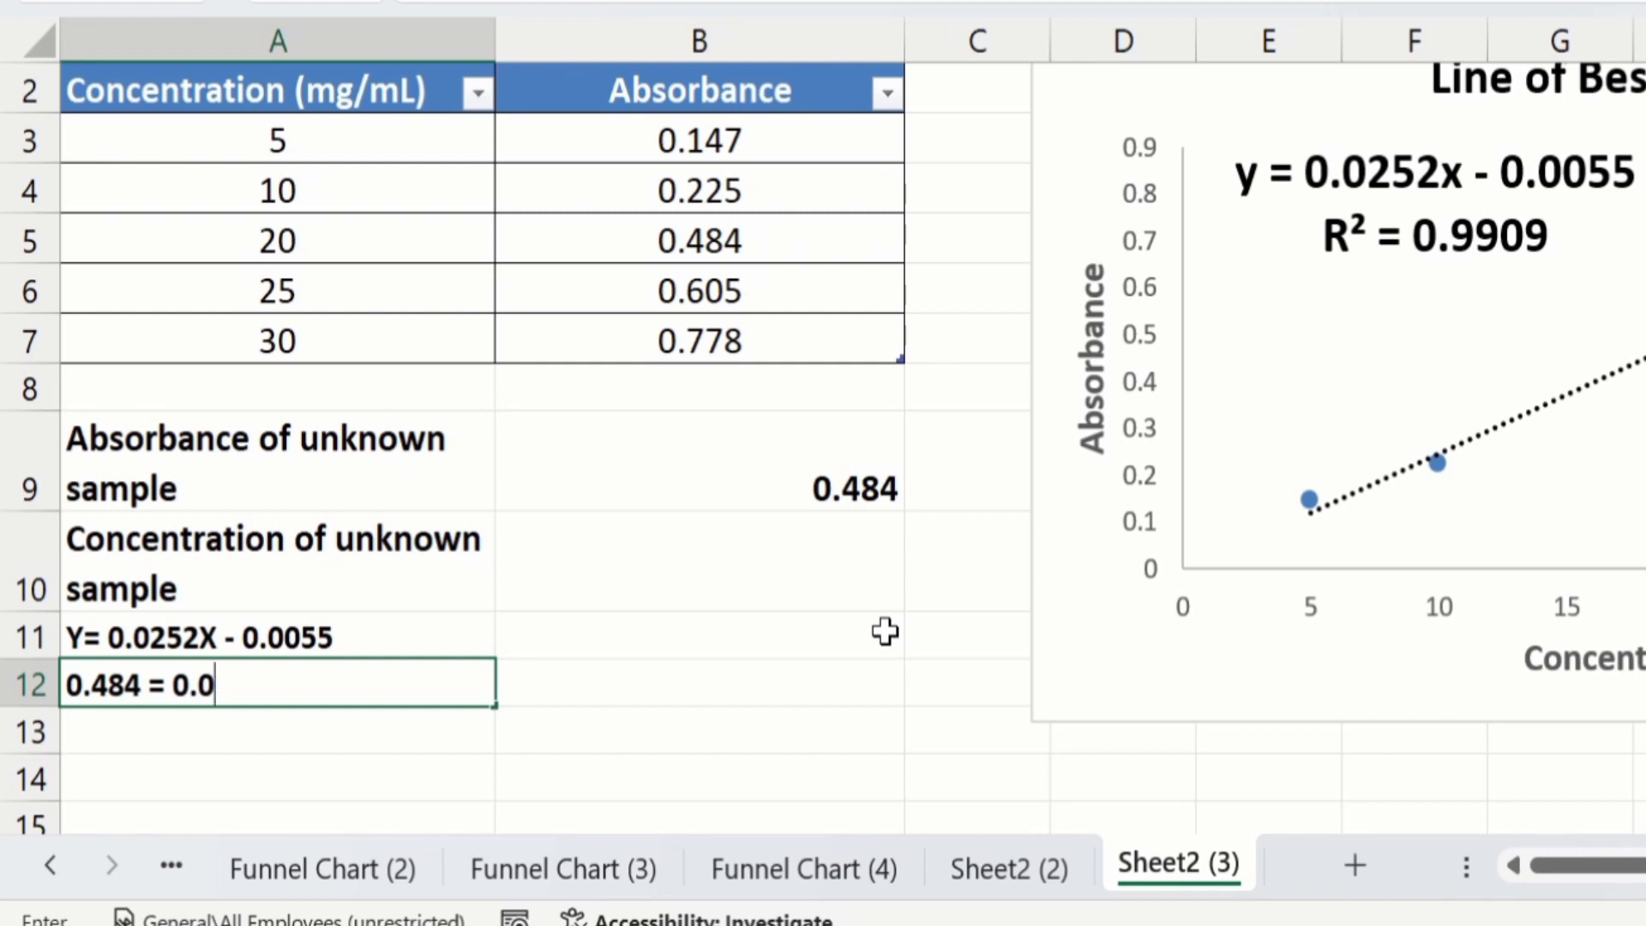
{"action": "type", "text": "252X"}
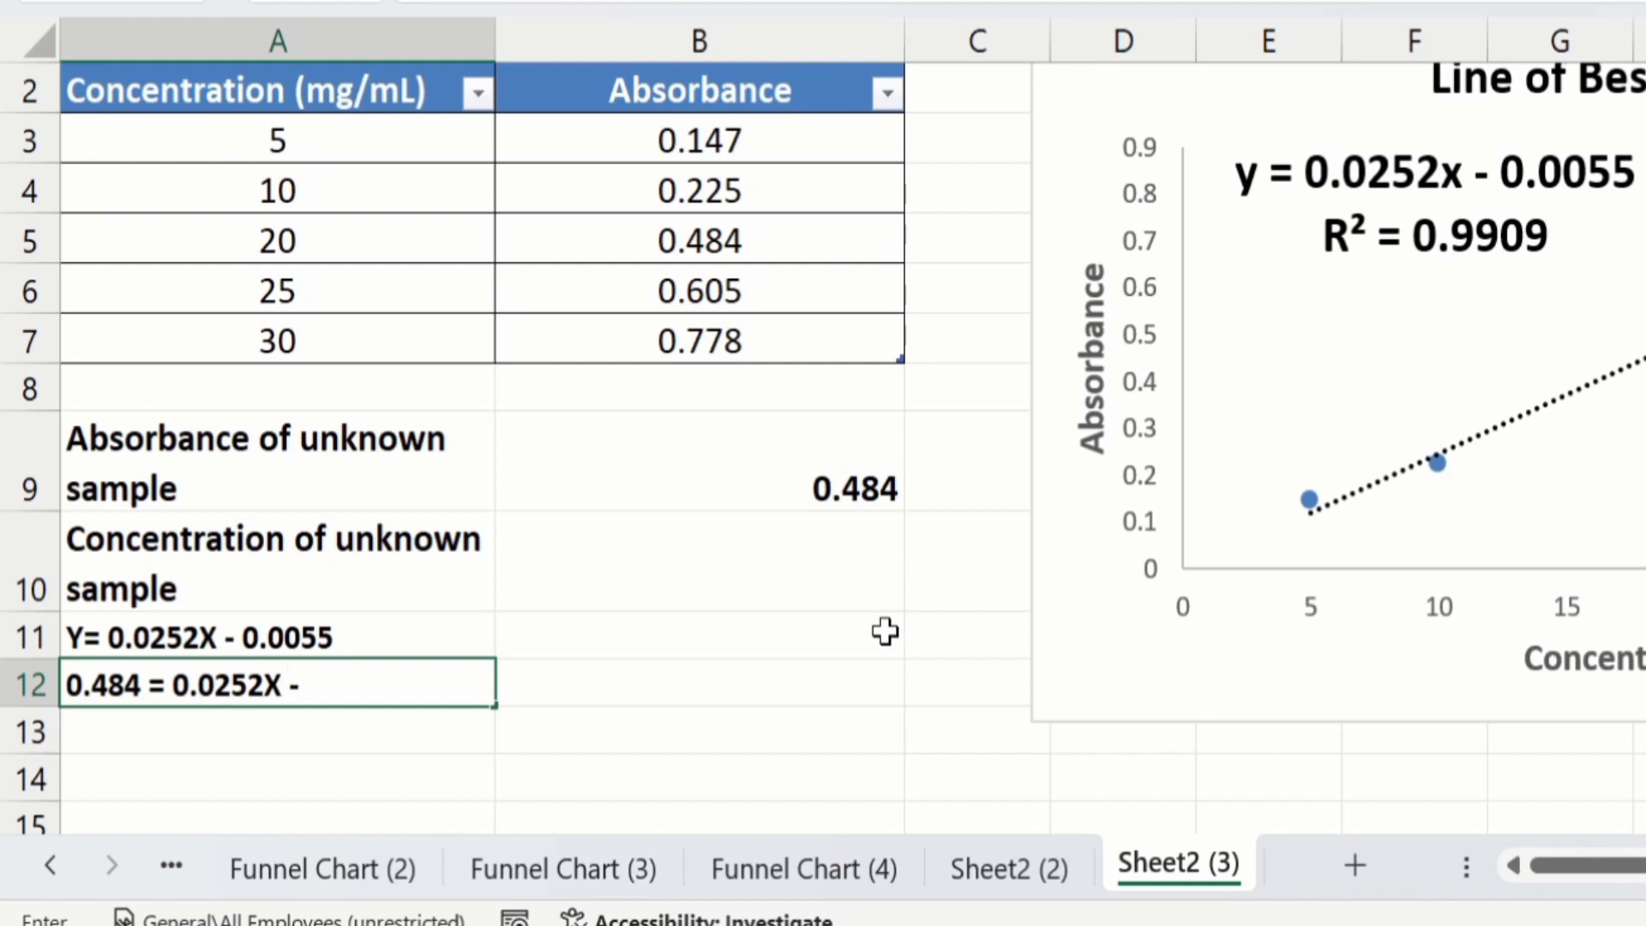
{"action": "type", "text": " - 0.0055"}
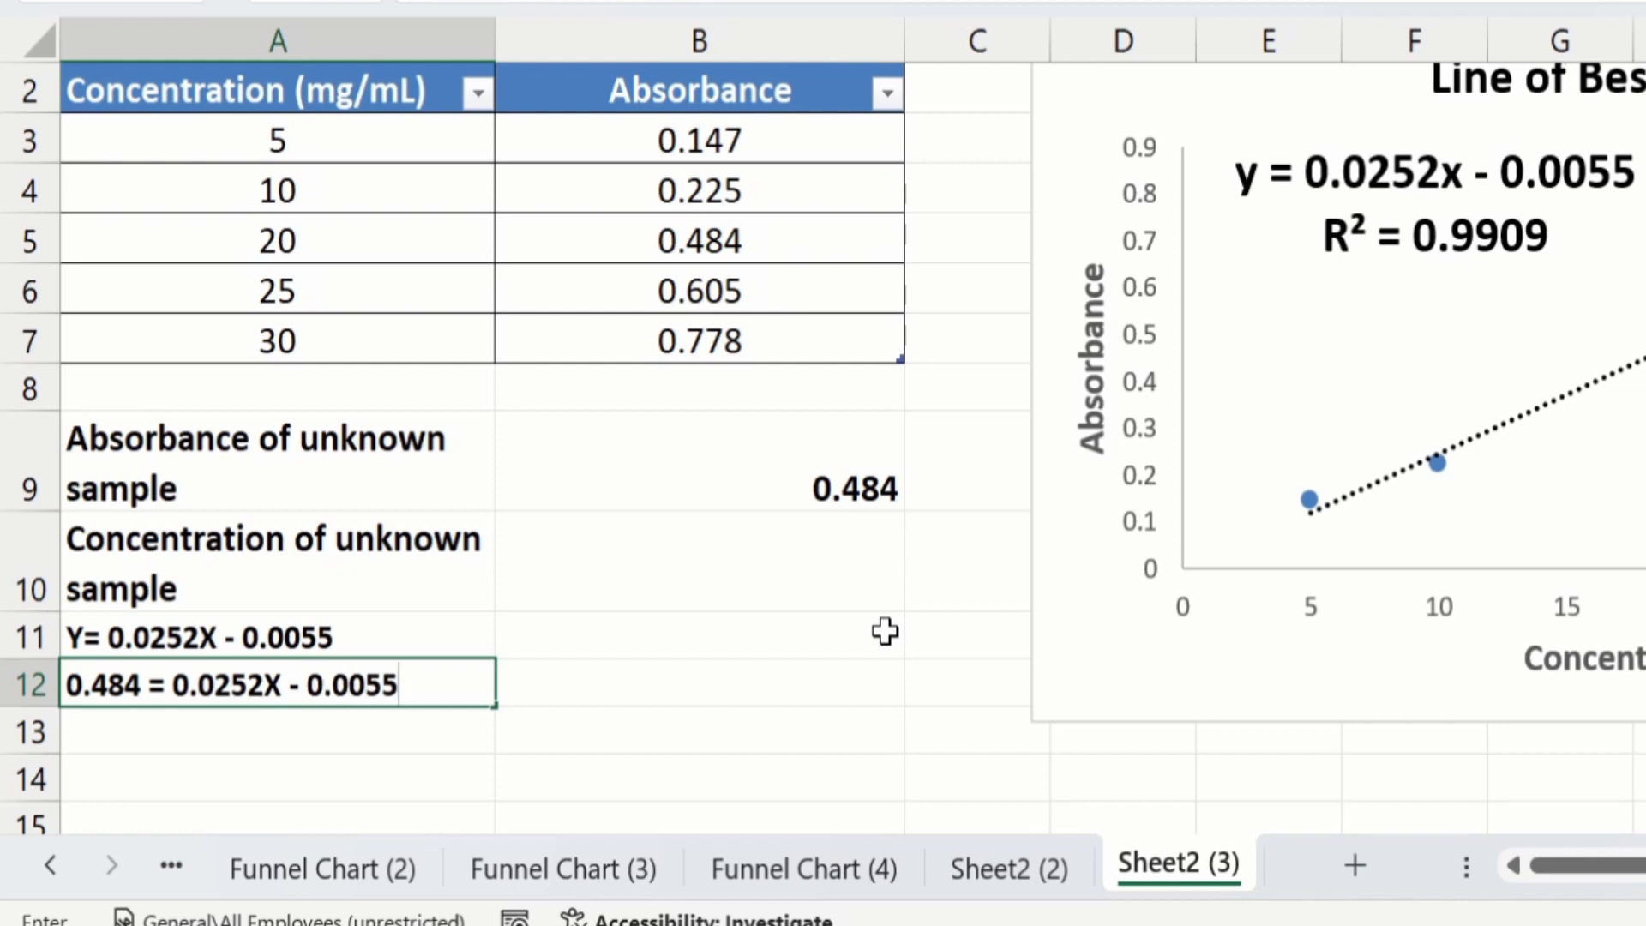
Write the rearranged equation in cell A13, with the constant moved to the absorbance side: 0.484 + 0.0055 = 0.0252X
{"action": "left_click", "coordinate": [133, 734]}
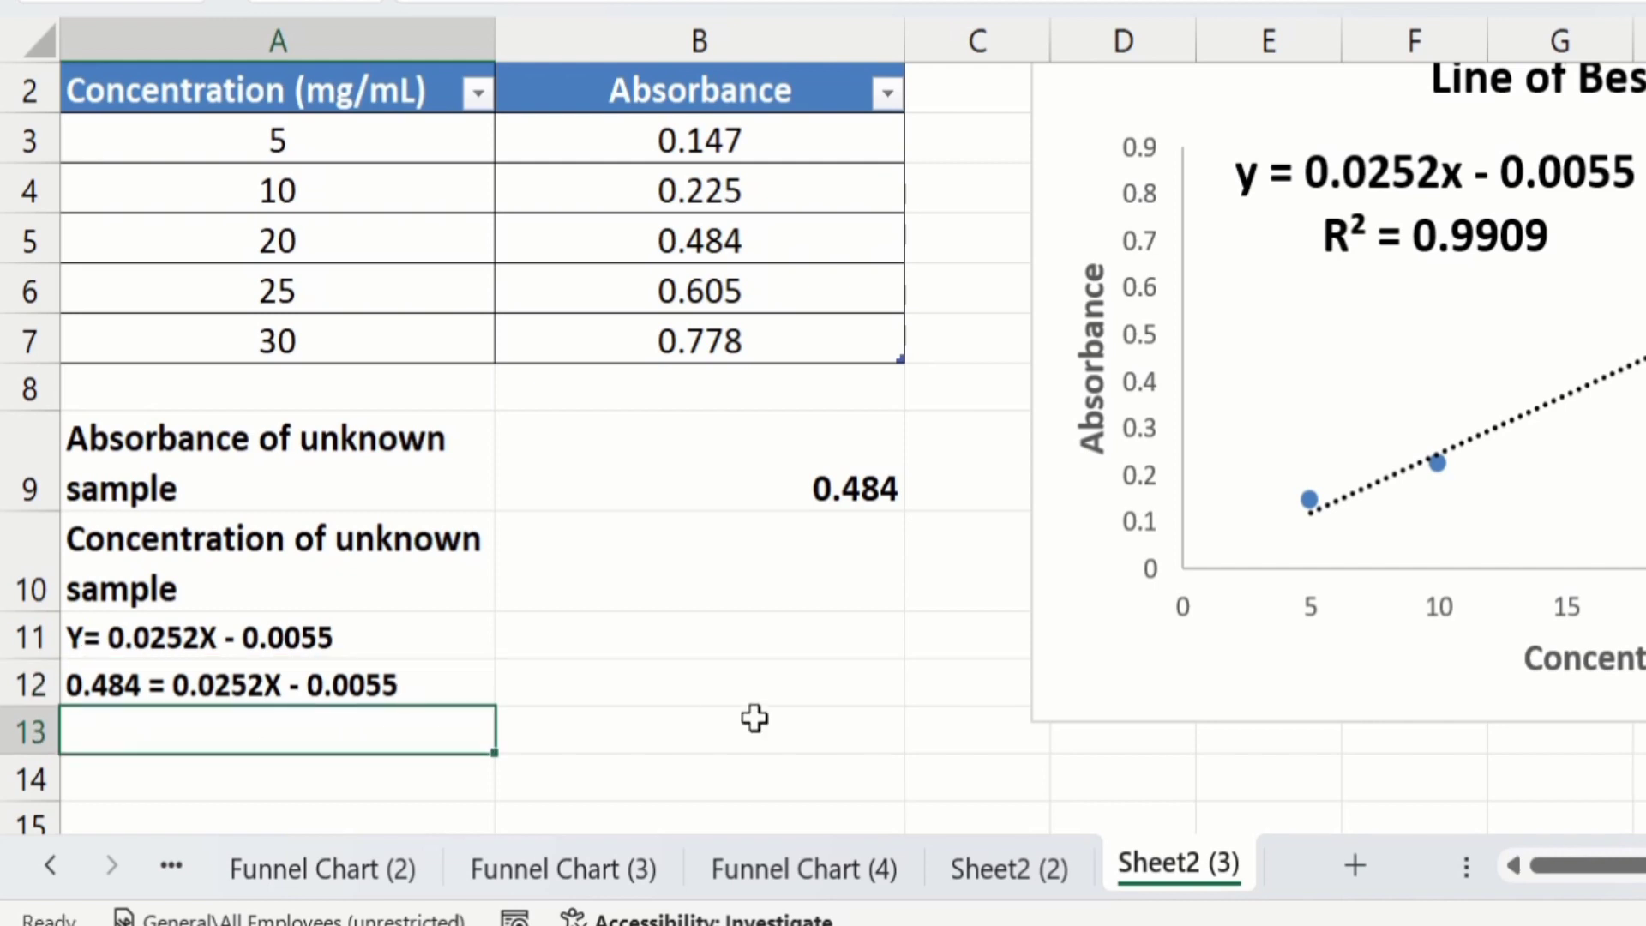
{"action": "type", "text": "0"}
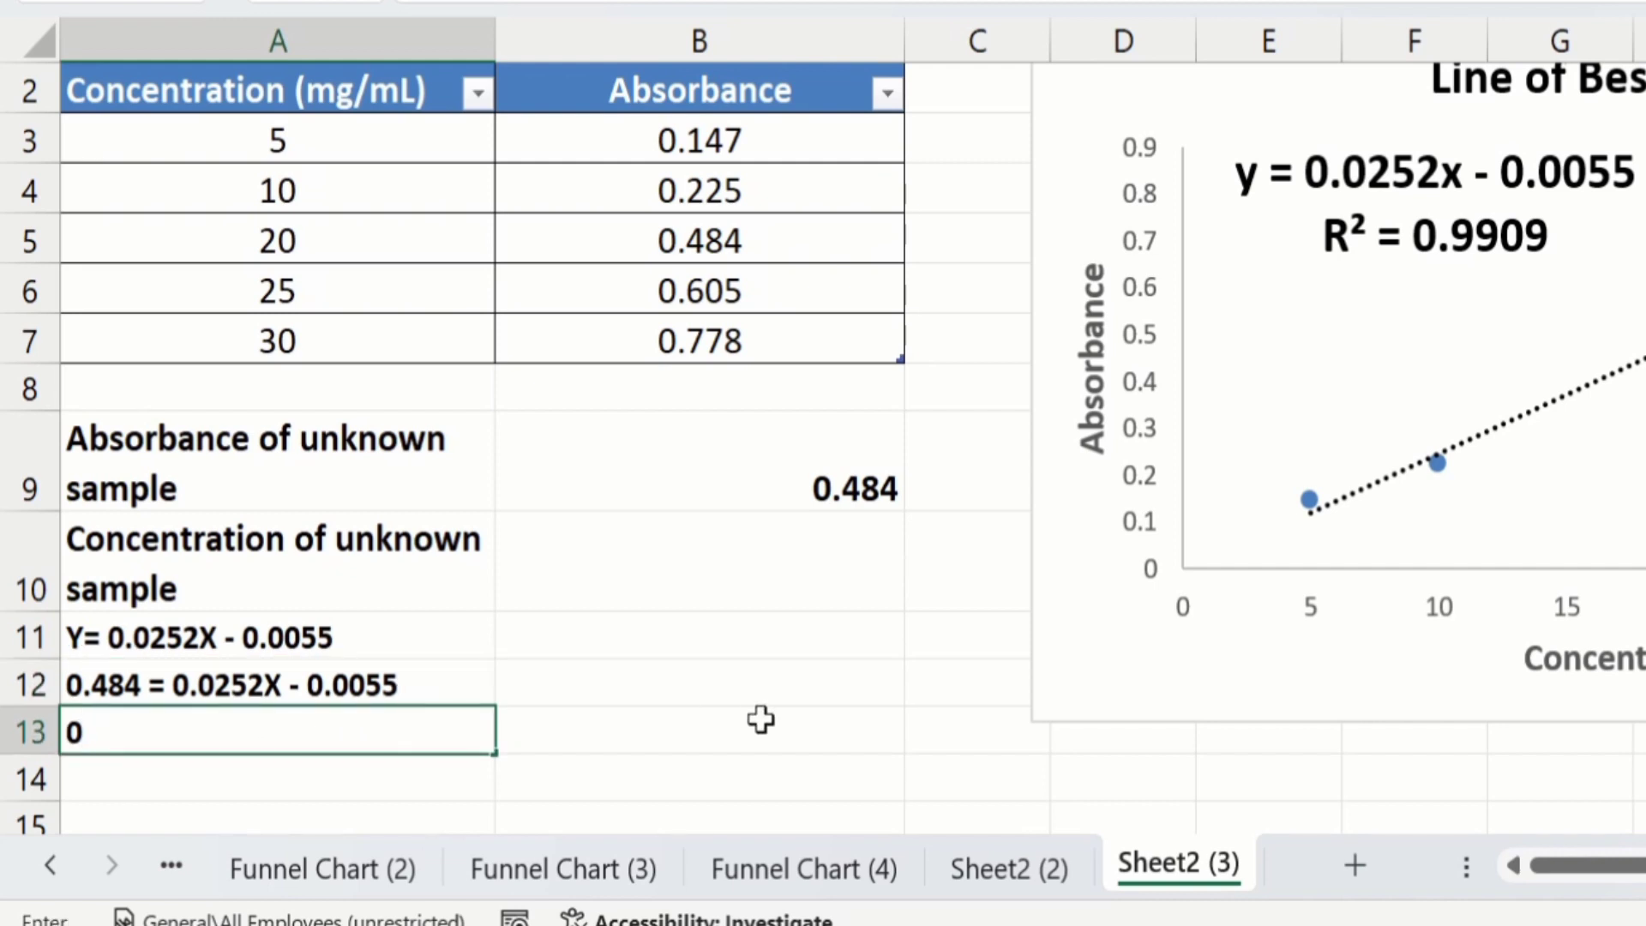
{"action": "type", "text": ".484 +"}
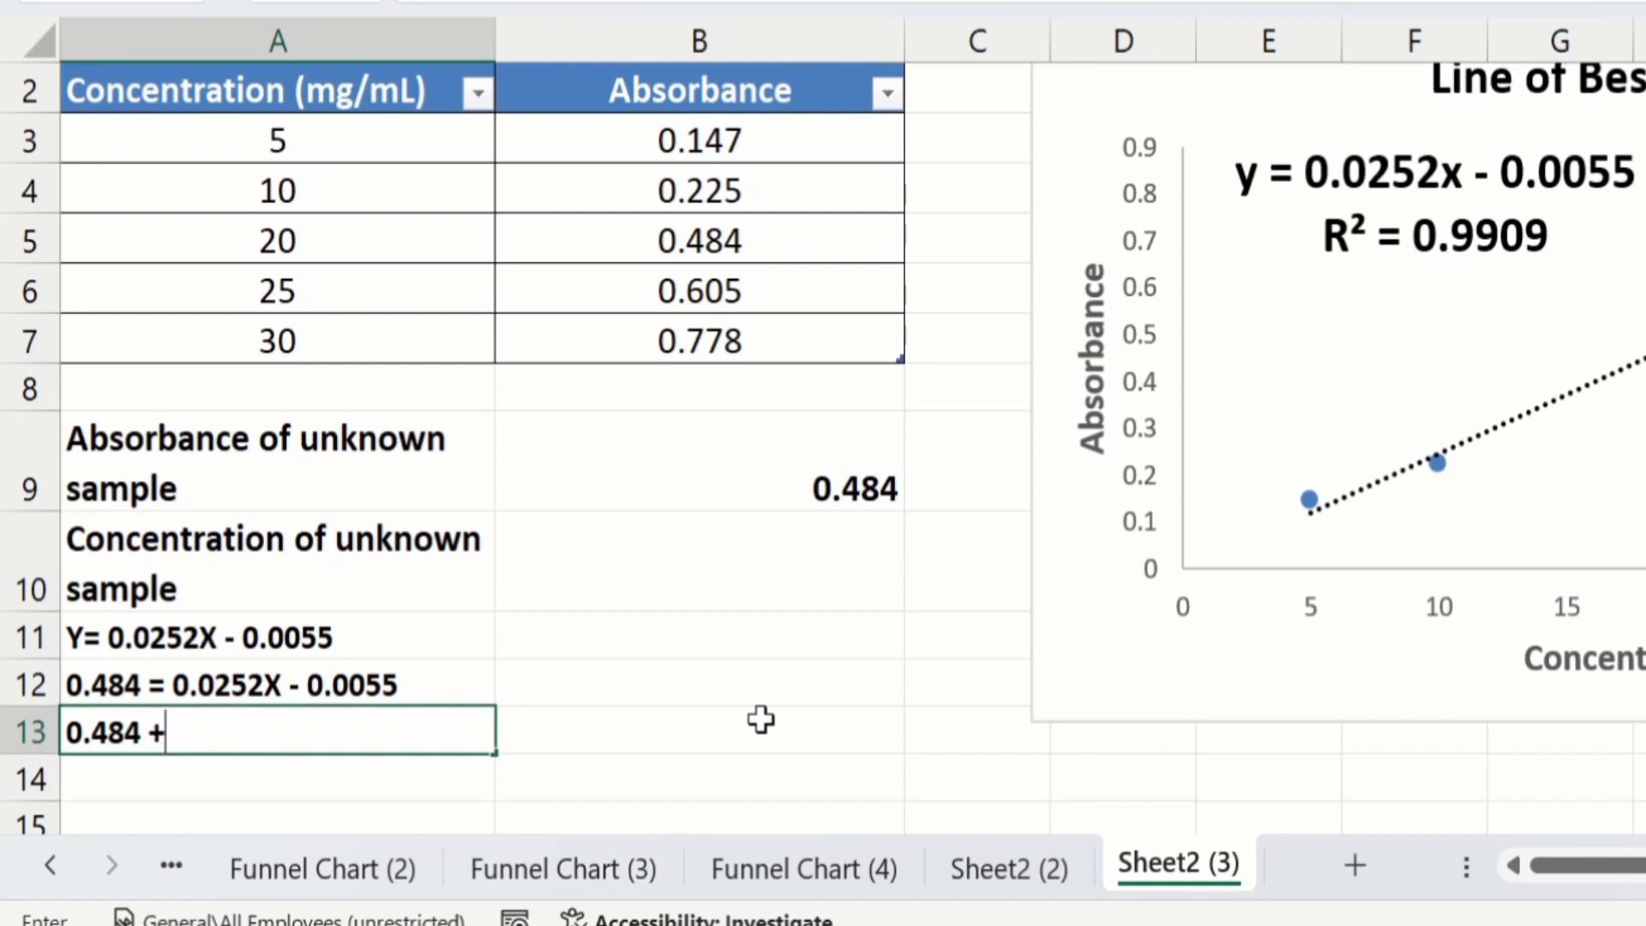
{"action": "type", "text": " 0.0055"}
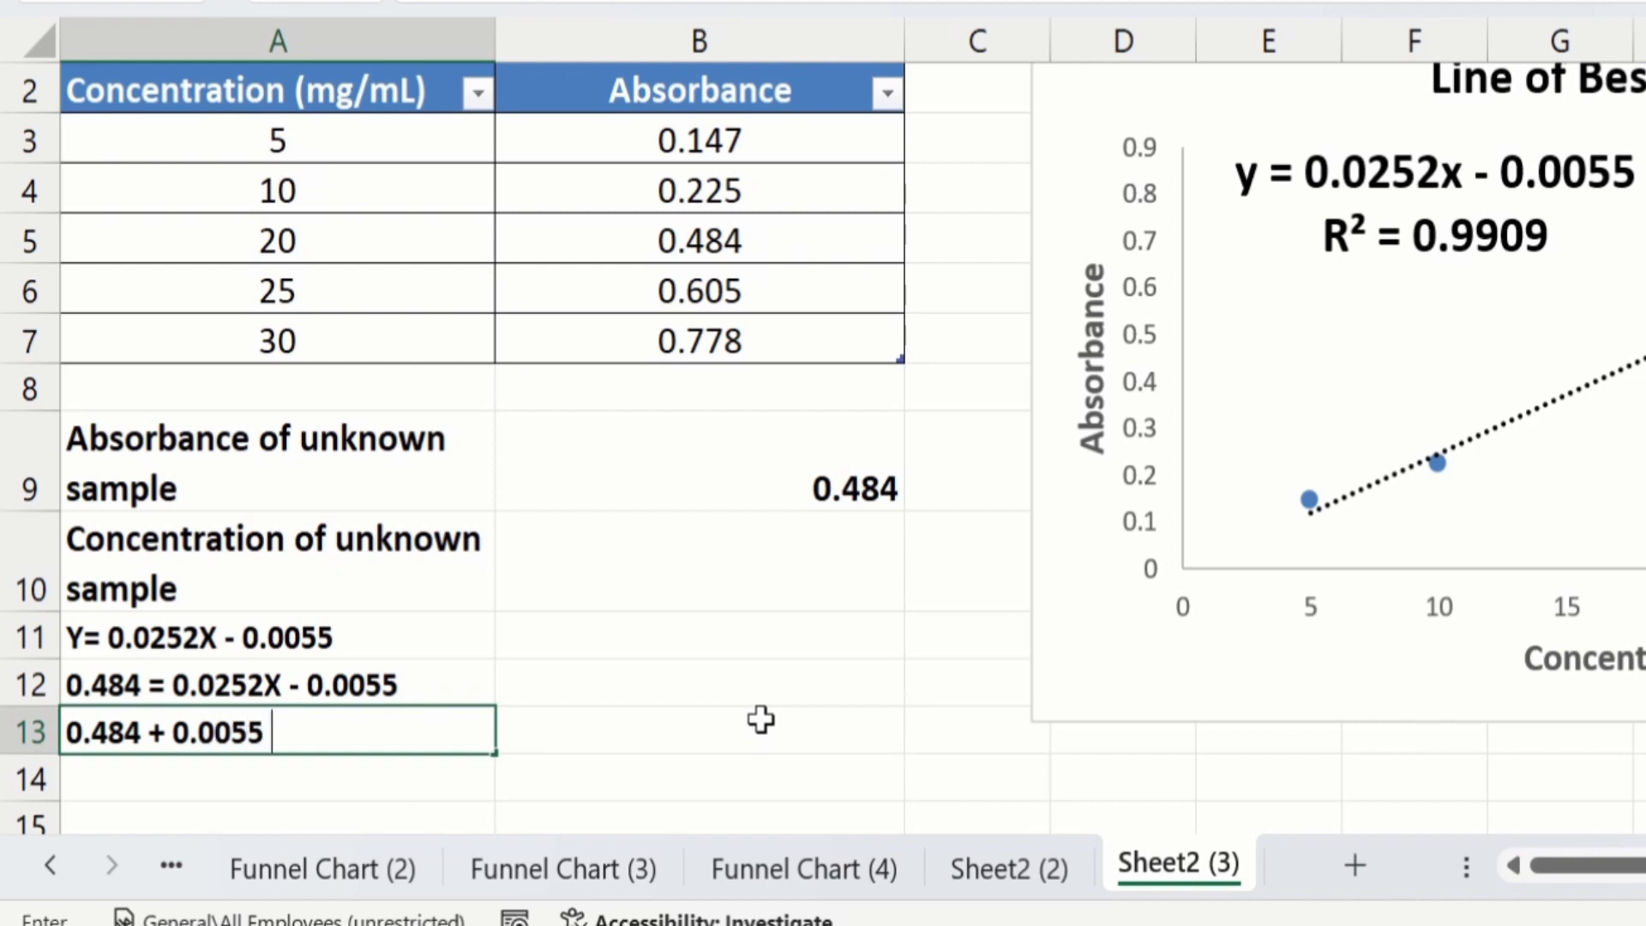
{"action": "type", "text": " ="}
{"action": "type", "text": "0.025"}
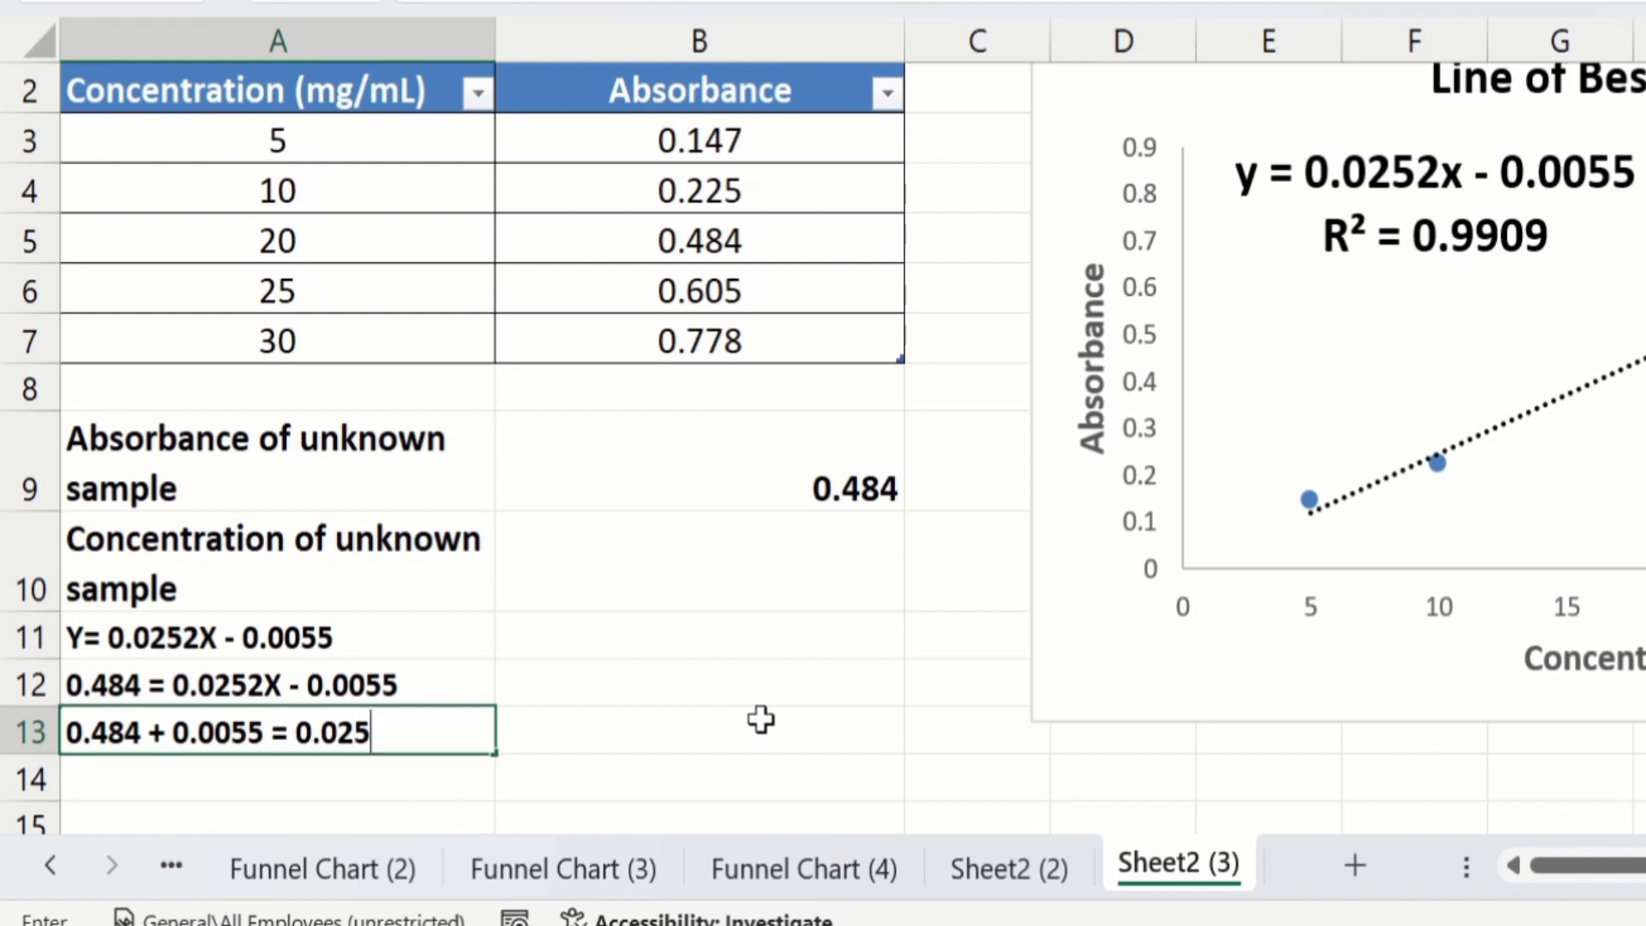
{"action": "type", "text": "2X"}
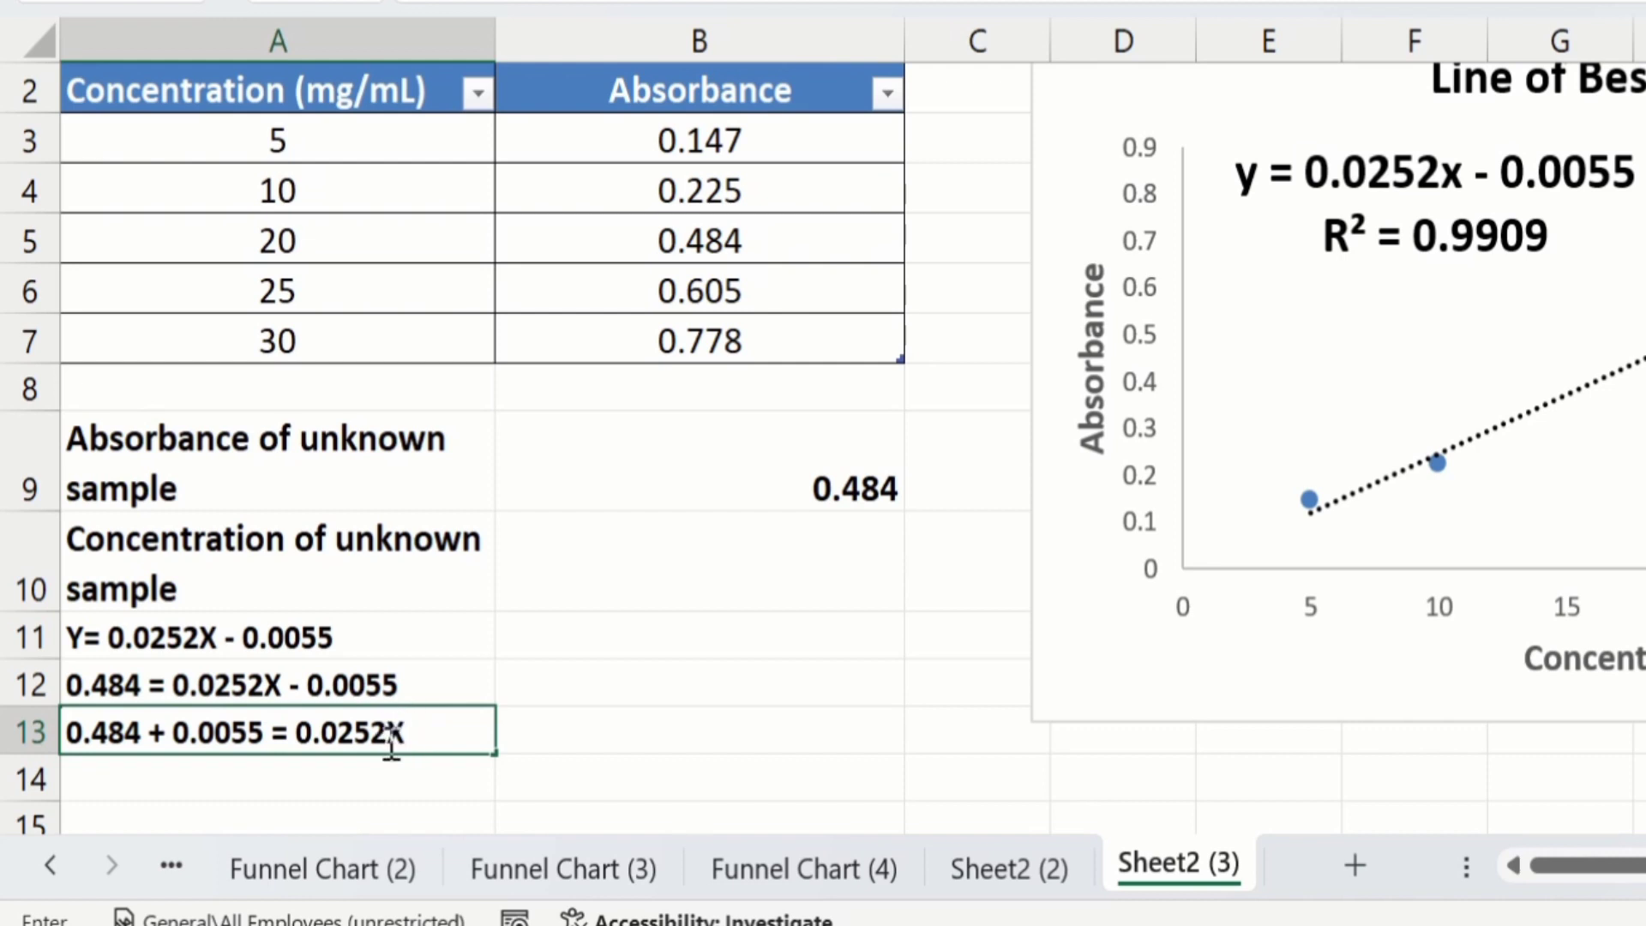
Write the equation solved for X in cell A14: 0.4895/0.0252 = X
{"action": "left_click", "coordinate": [310, 783]}
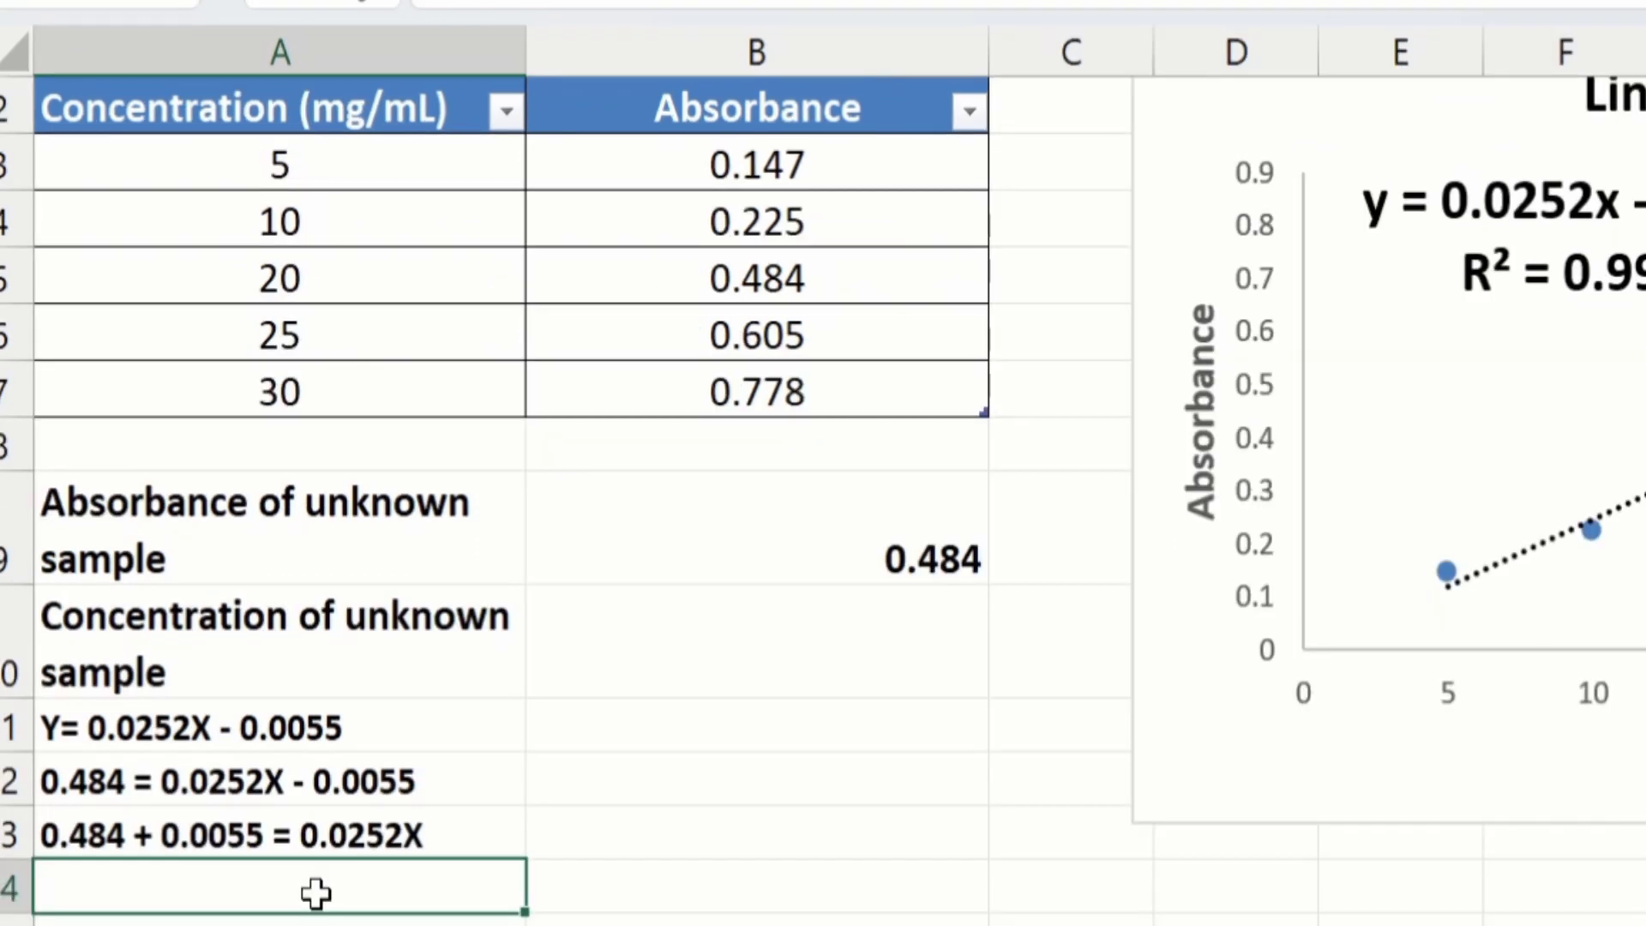
{"action": "type", "text": "0.48"}
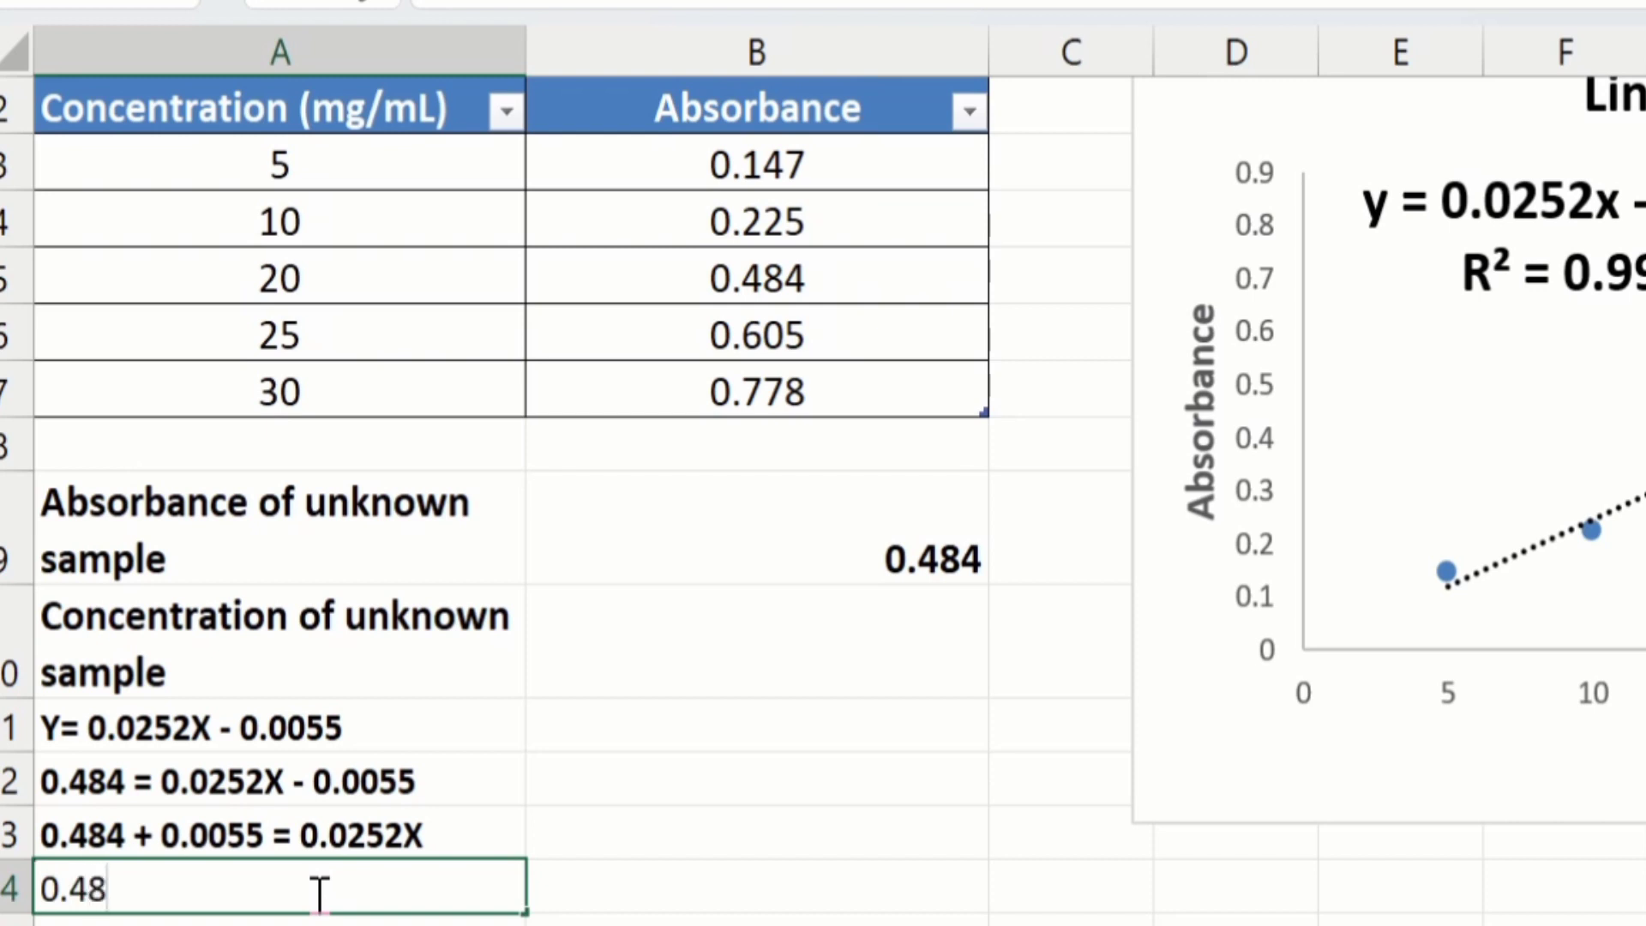
{"action": "type", "text": "95/0"}
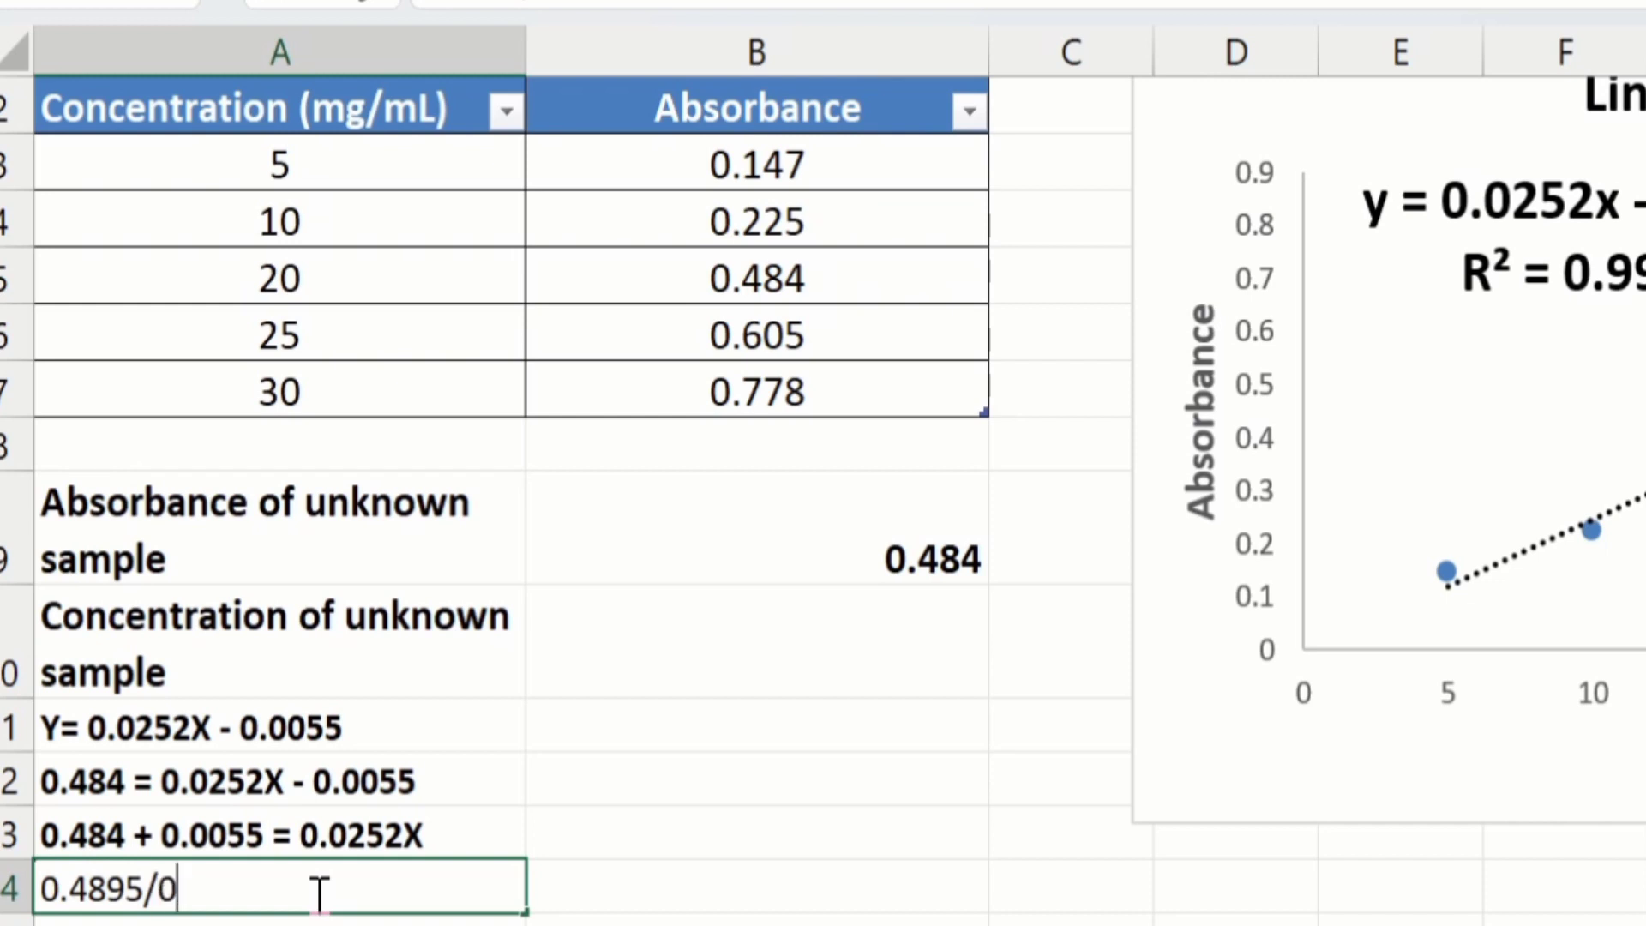
{"action": "type", "text": ".025"}
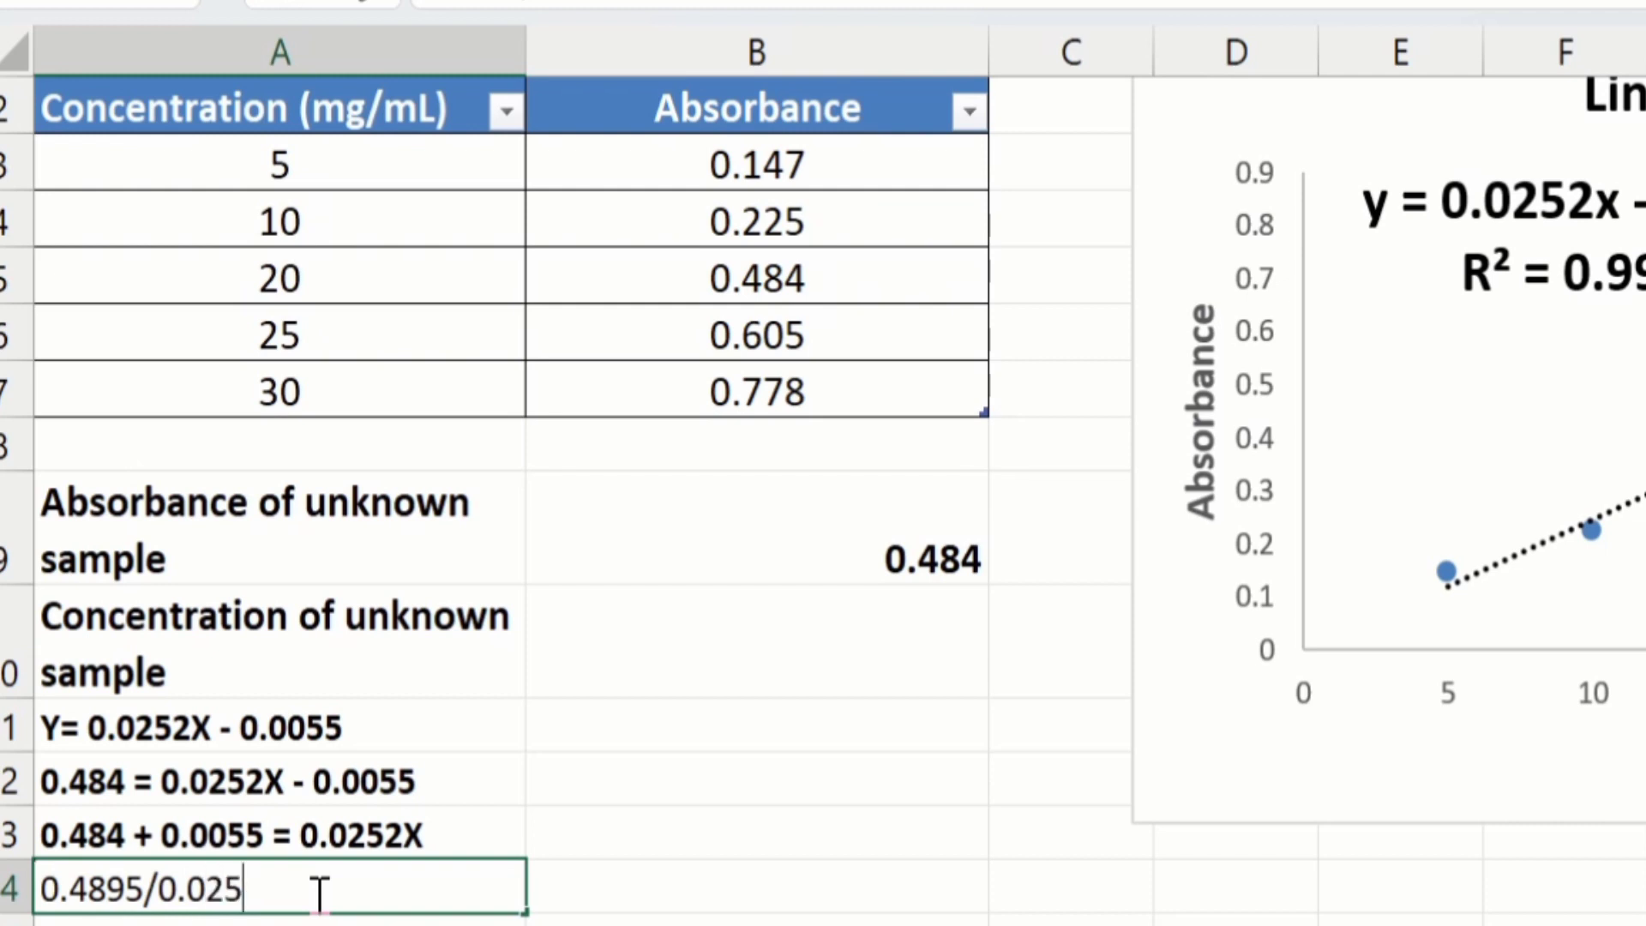
{"action": "type", "text": "2 = X"}
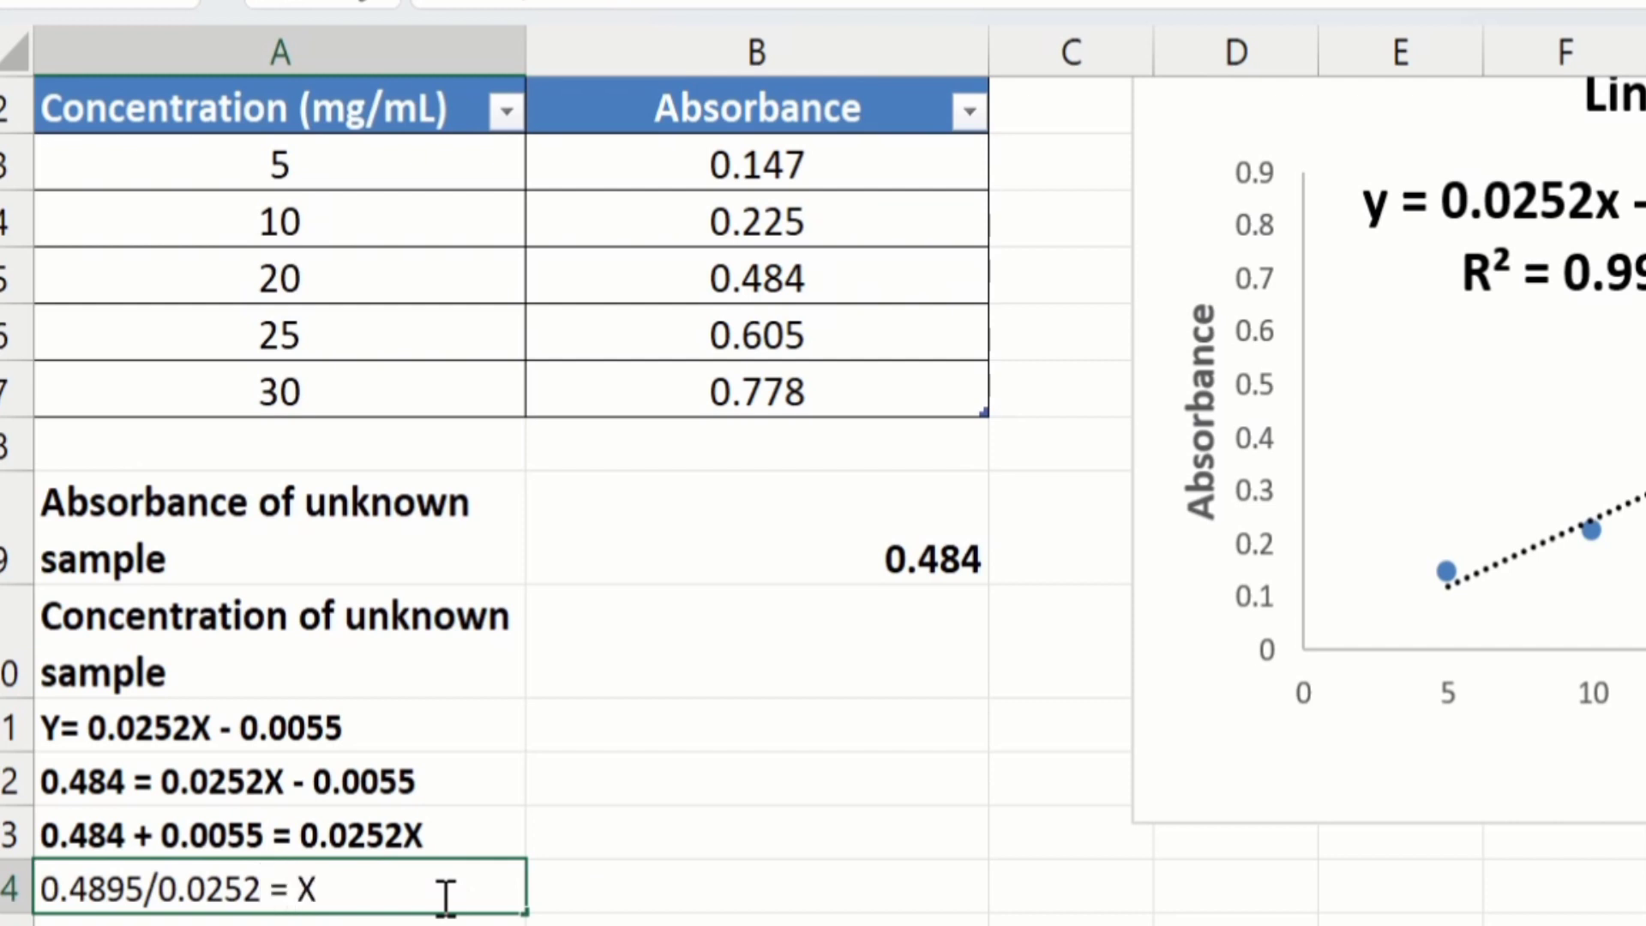
Enter 19.42 as the concentration of the unknown sample in cell B10
{"action": "left_click", "coordinate": [581, 888]}
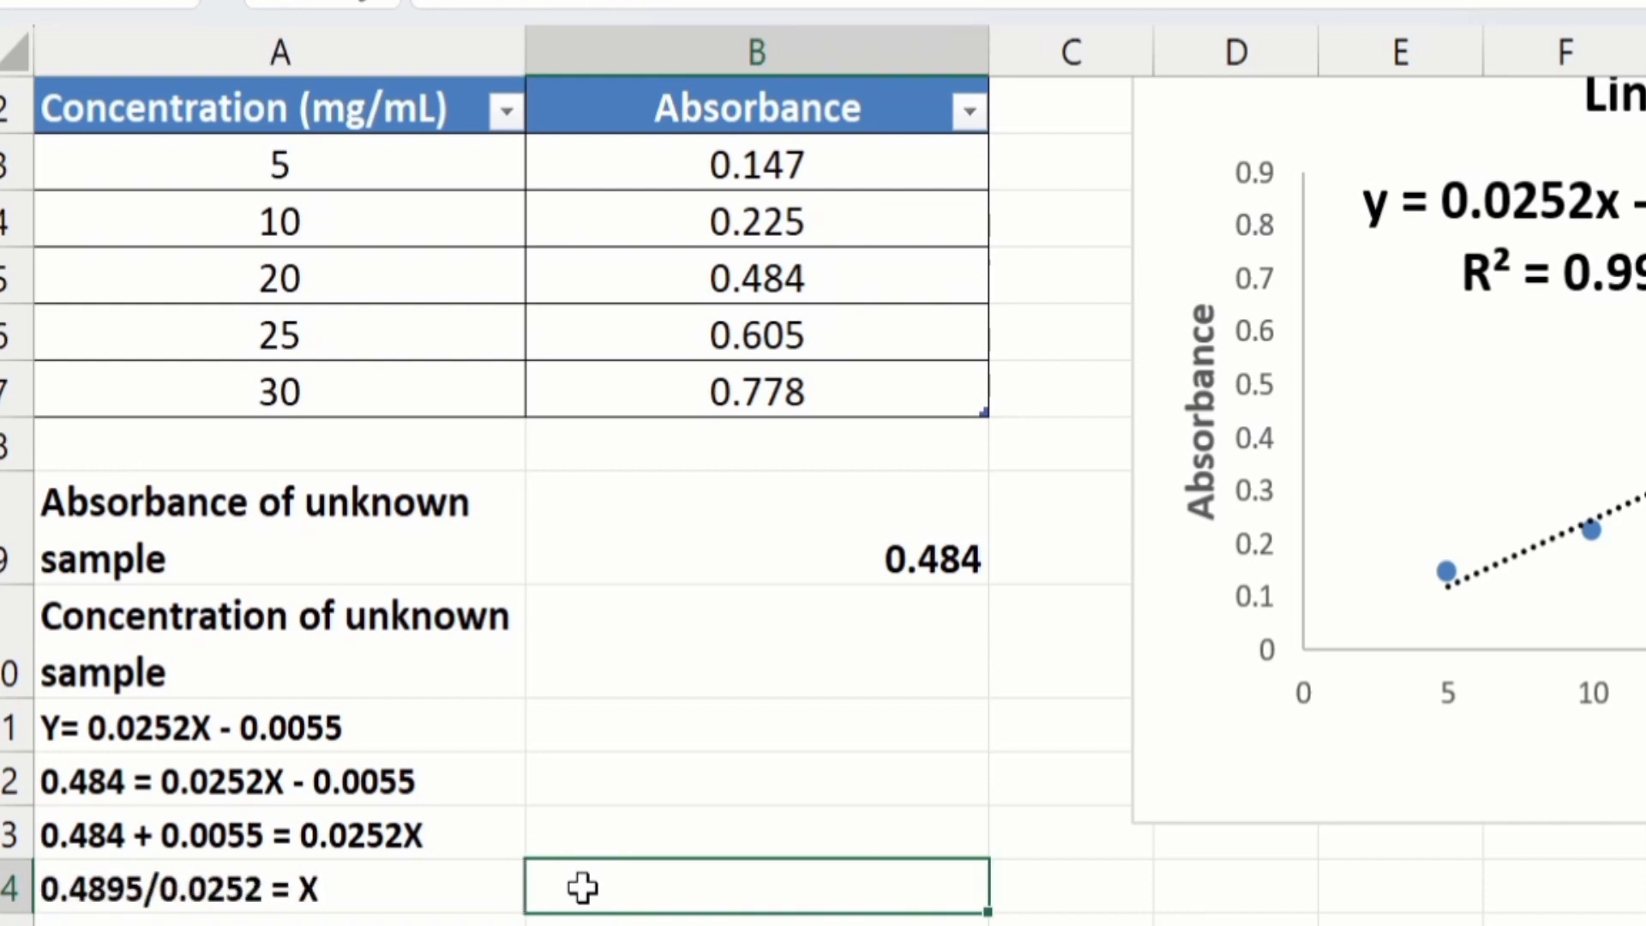
{"action": "key", "text": "Up"}
{"action": "key", "text": "Up"}
{"action": "key", "text": "Up"}
{"action": "key", "text": "Up"}
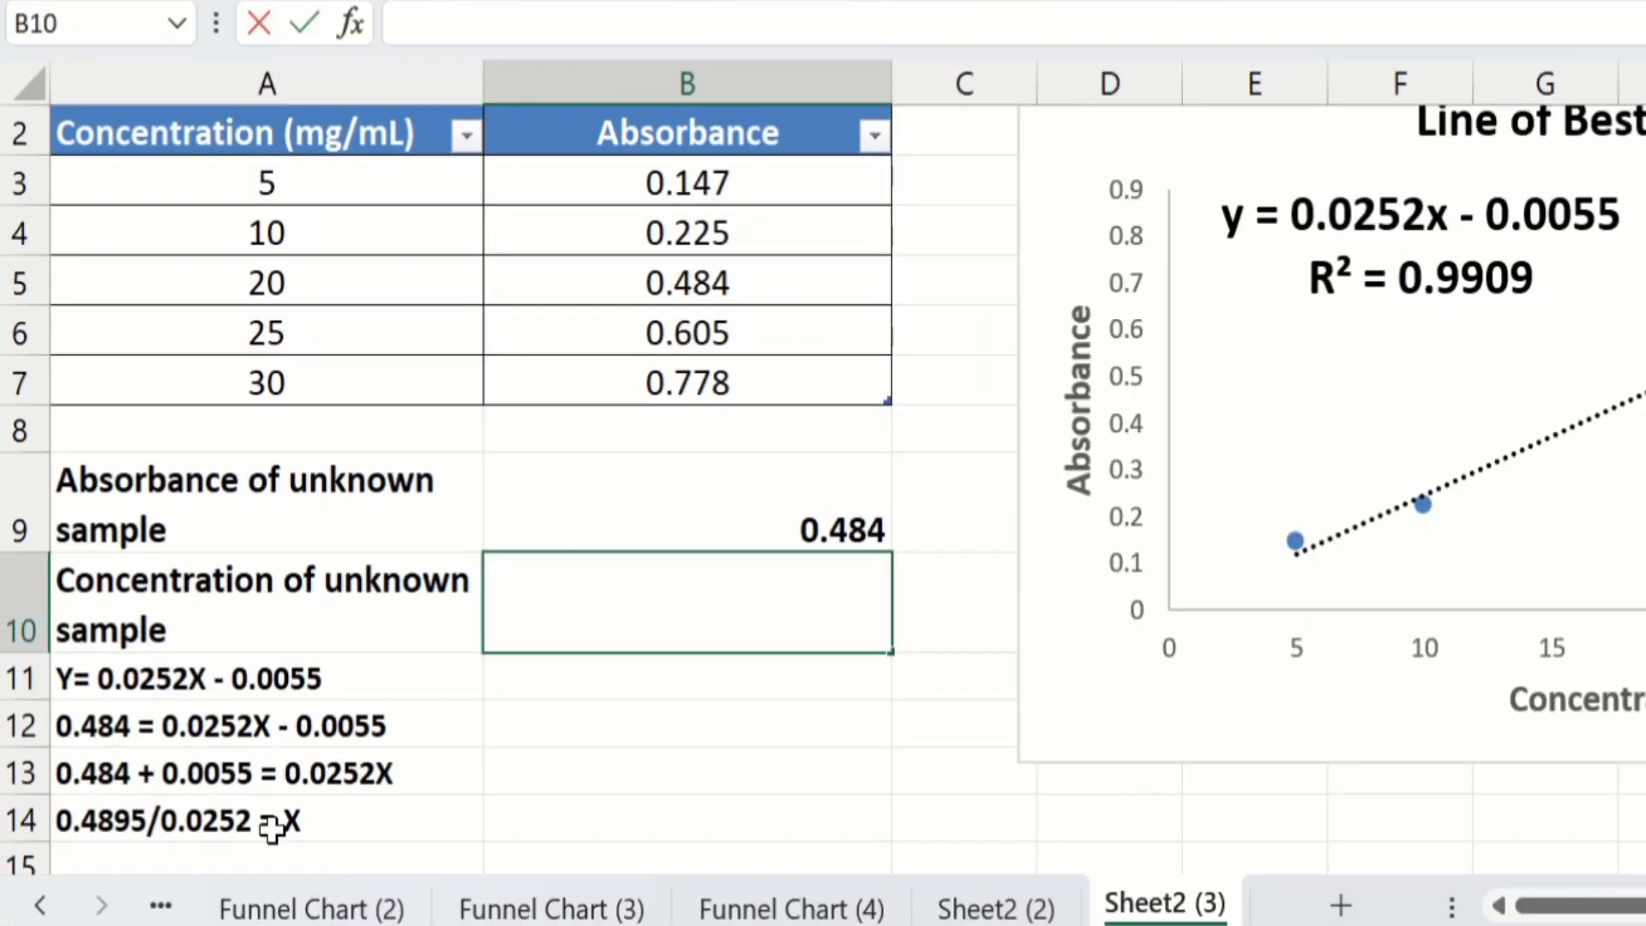
{"action": "key", "text": "F2"}
{"action": "type", "text": "19"}
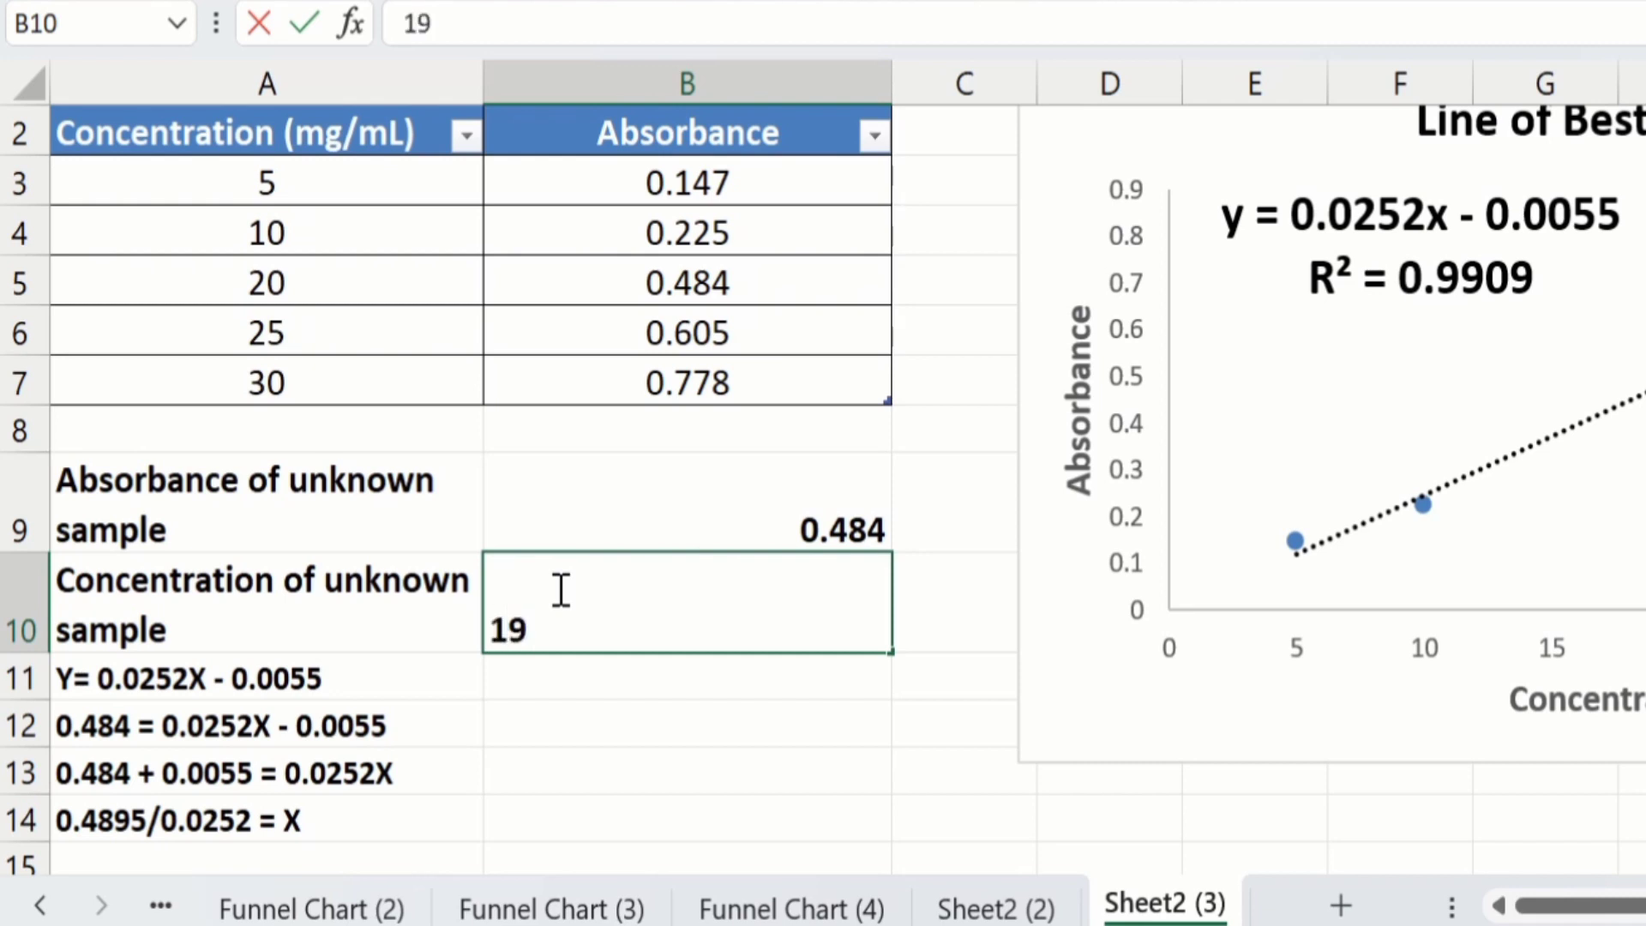
{"action": "type", "text": ".42"}
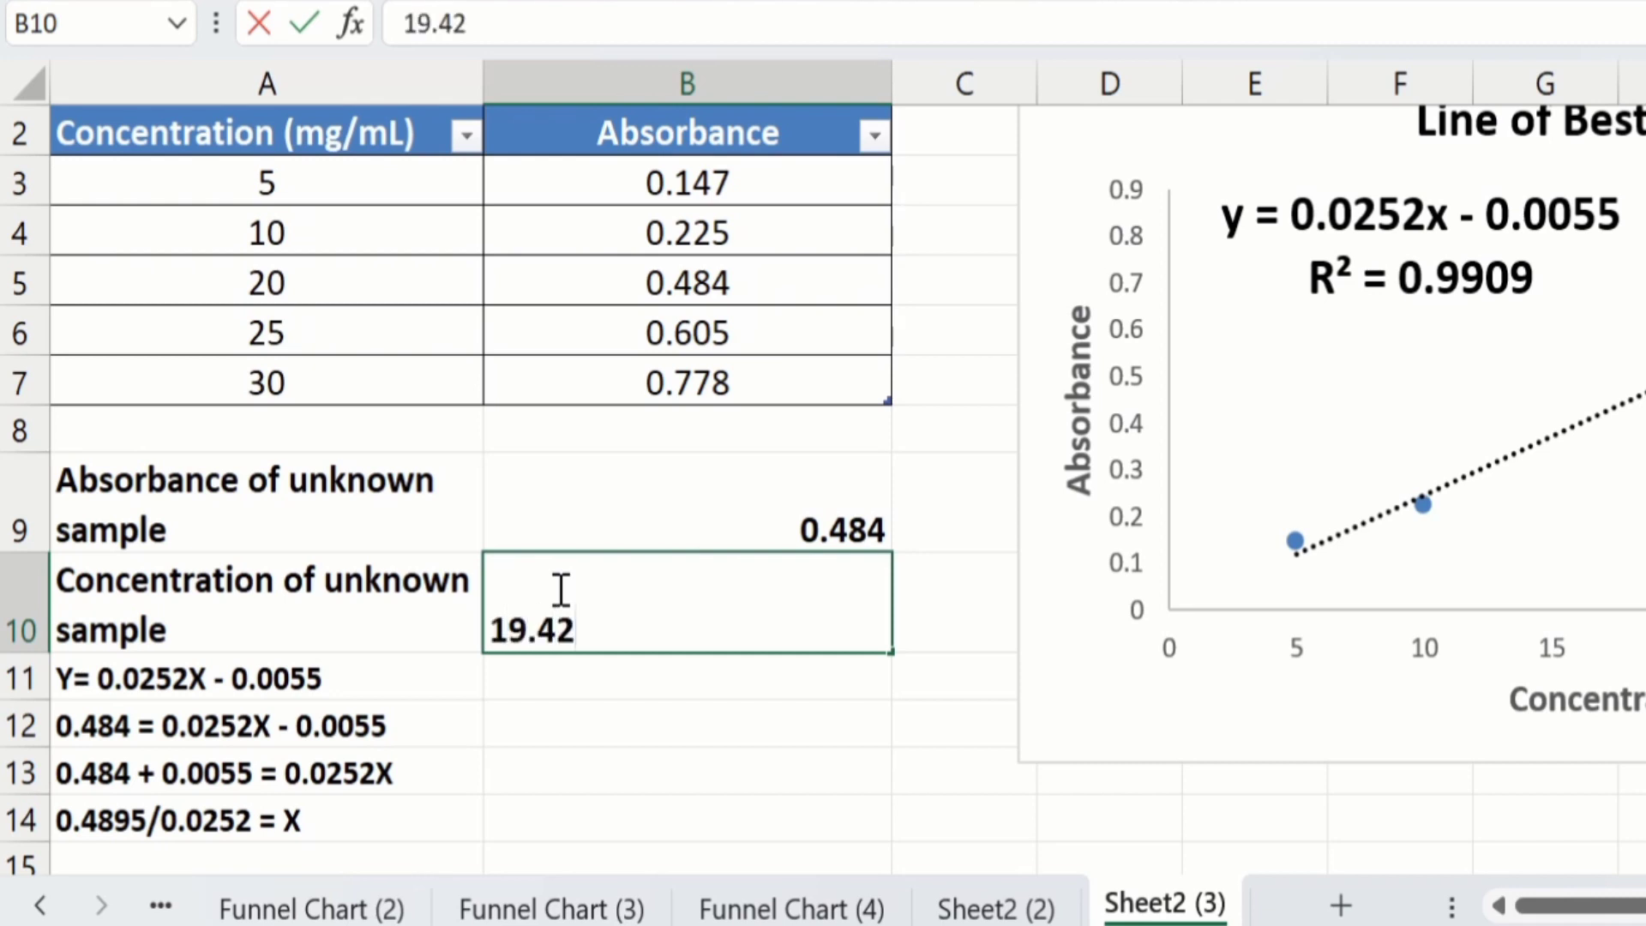